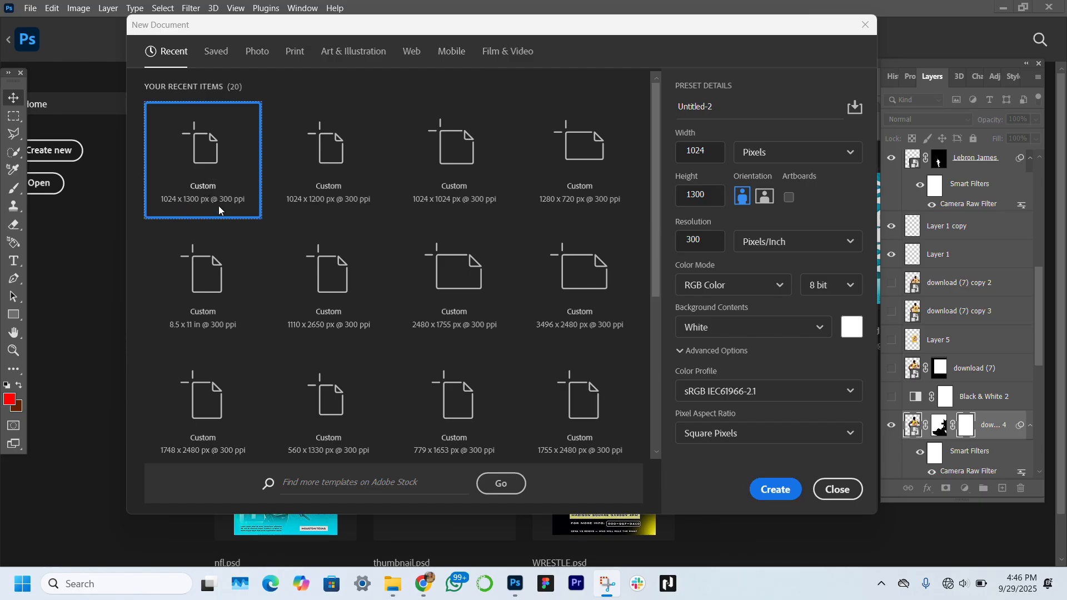
Step: Create a white 1024 x 1300 px, 300 ppi document and place all four images from the Downloads lebron folder into it
{"action": "left_click", "coordinate": [780, 493]}
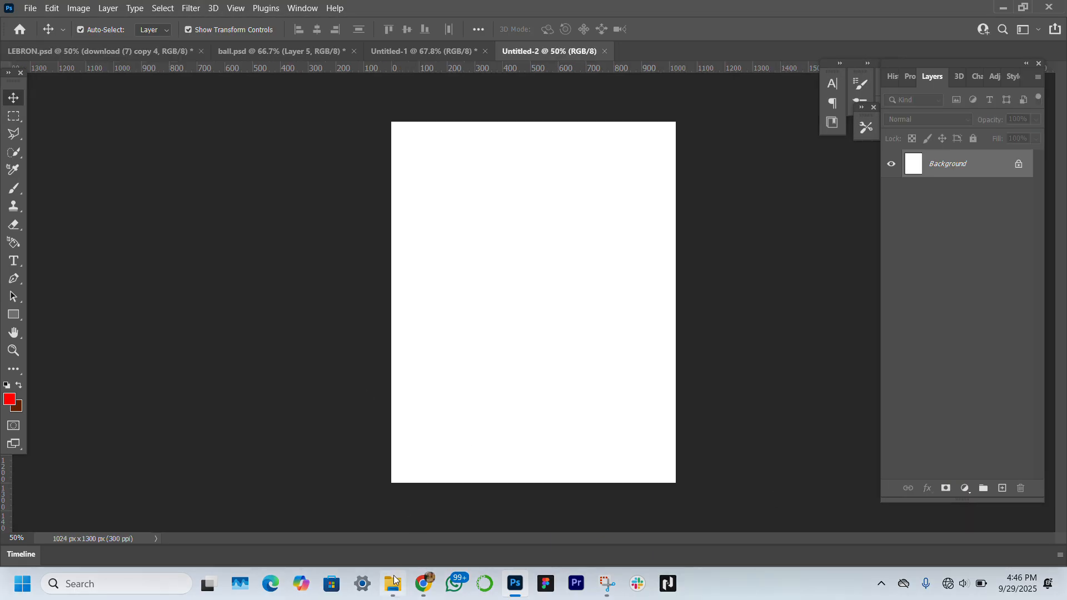
{"action": "mouse_move", "coordinate": [393, 582]}
{"action": "left_click", "coordinate": [392, 555]}
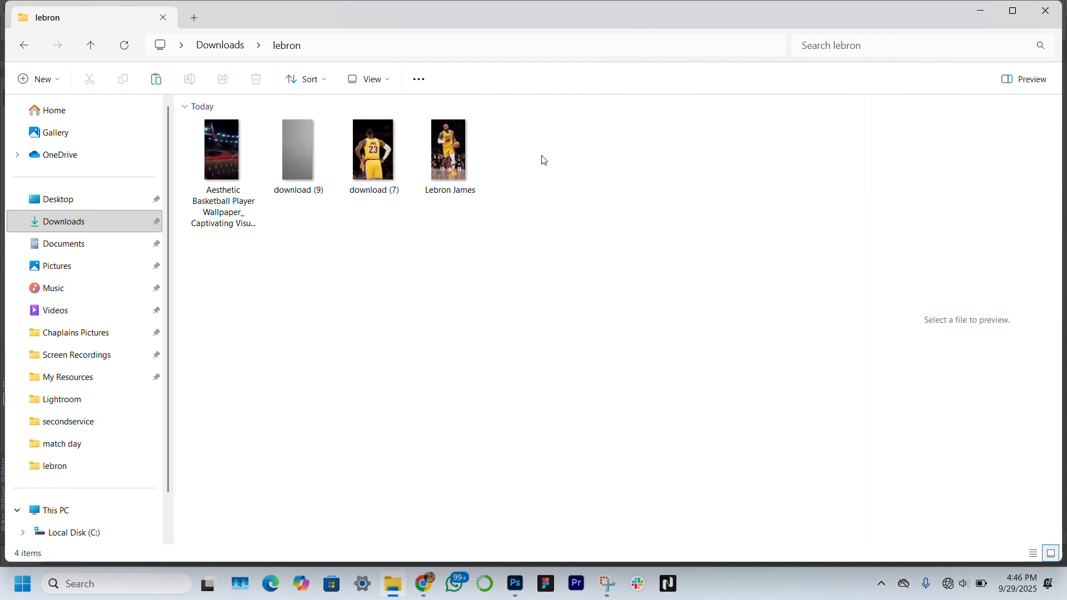
{"action": "left_click_drag", "start_coordinate": [541, 156], "coordinate": [476, 158]}
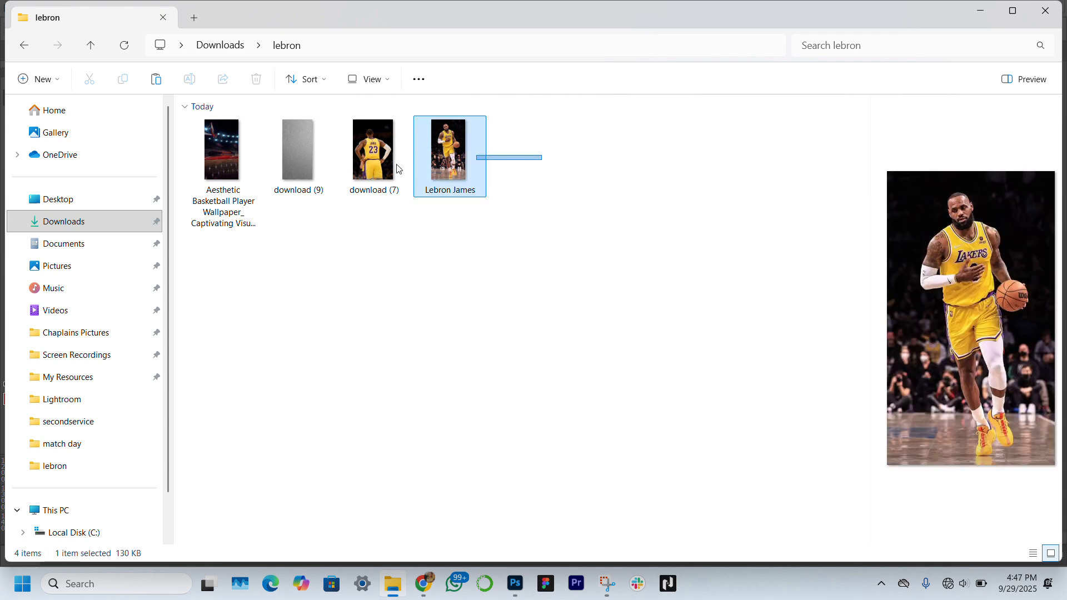
{"action": "left_click_drag", "start_coordinate": [397, 165], "coordinate": [178, 161]}
{"action": "left_click_drag", "start_coordinate": [382, 151], "coordinate": [487, 212]}
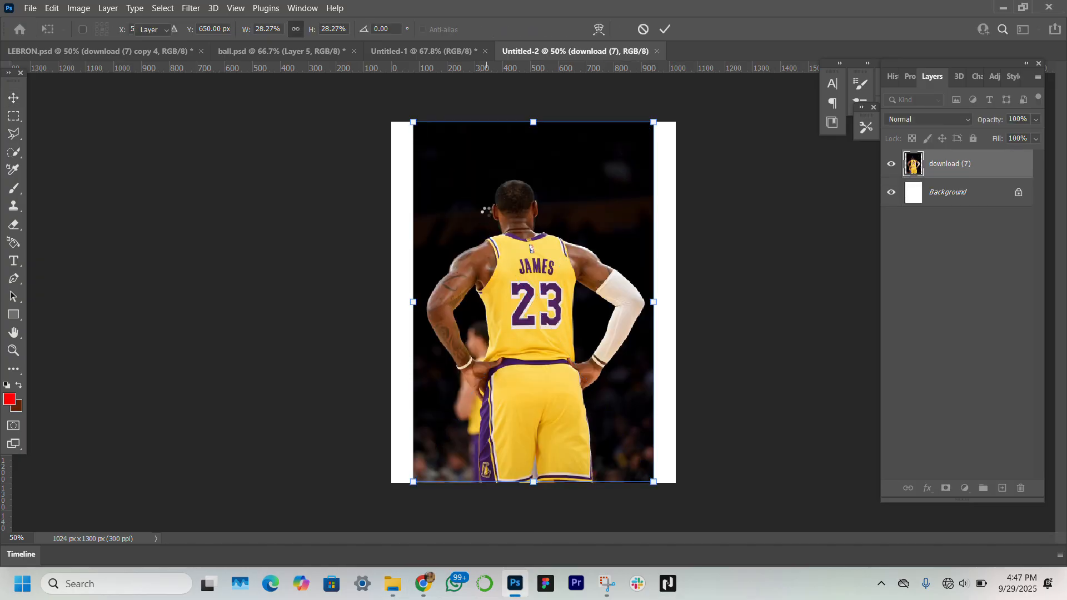
{"action": "key", "text": "Return"}
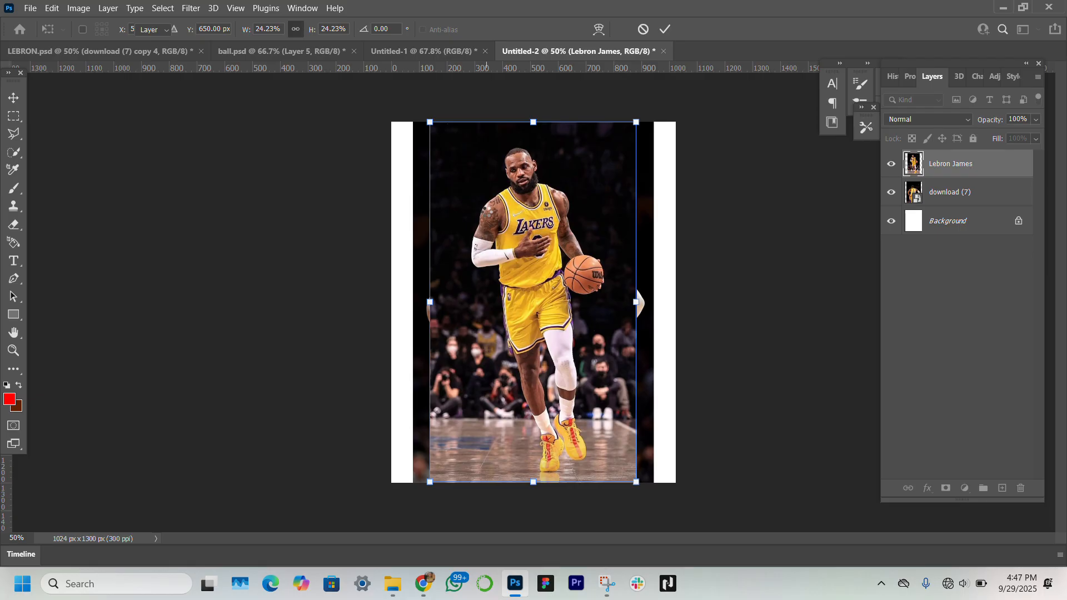
{"action": "key", "text": "Return"}
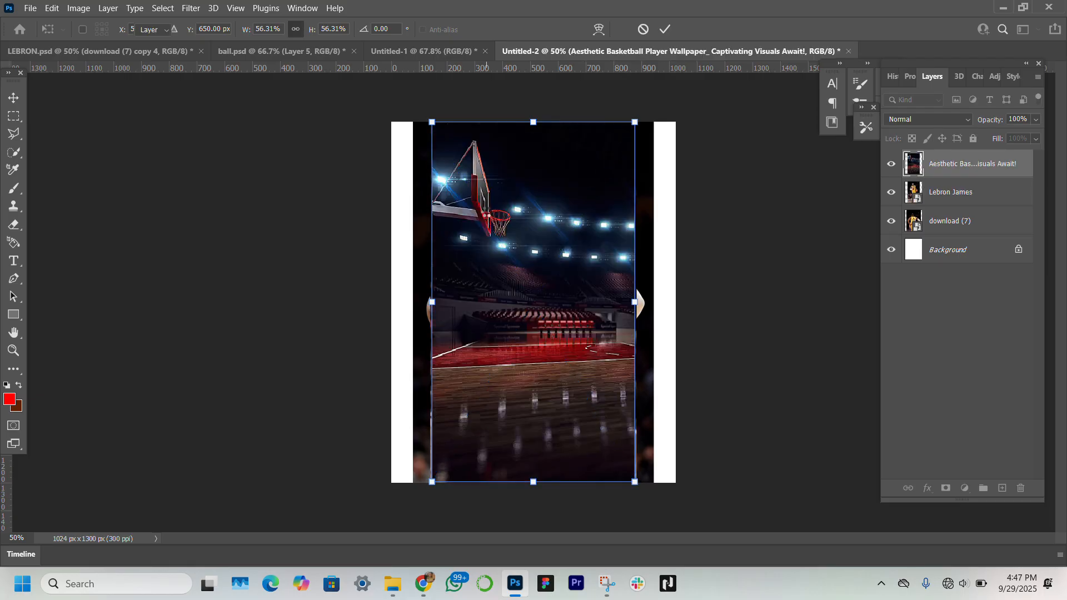
{"action": "key", "text": "Return"}
{"action": "key", "text": "Return"}
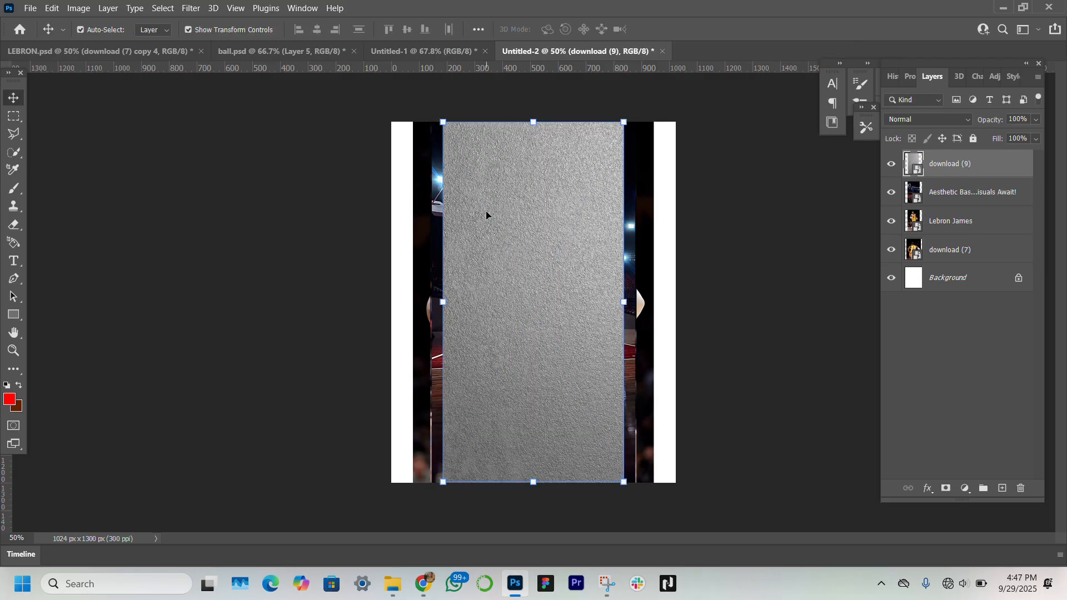
Step: Hide the court image and both player layers, and scale the download (9) texture to span the full canvas width
{"action": "left_click", "coordinate": [891, 192]}
{"action": "left_click", "coordinate": [891, 221]}
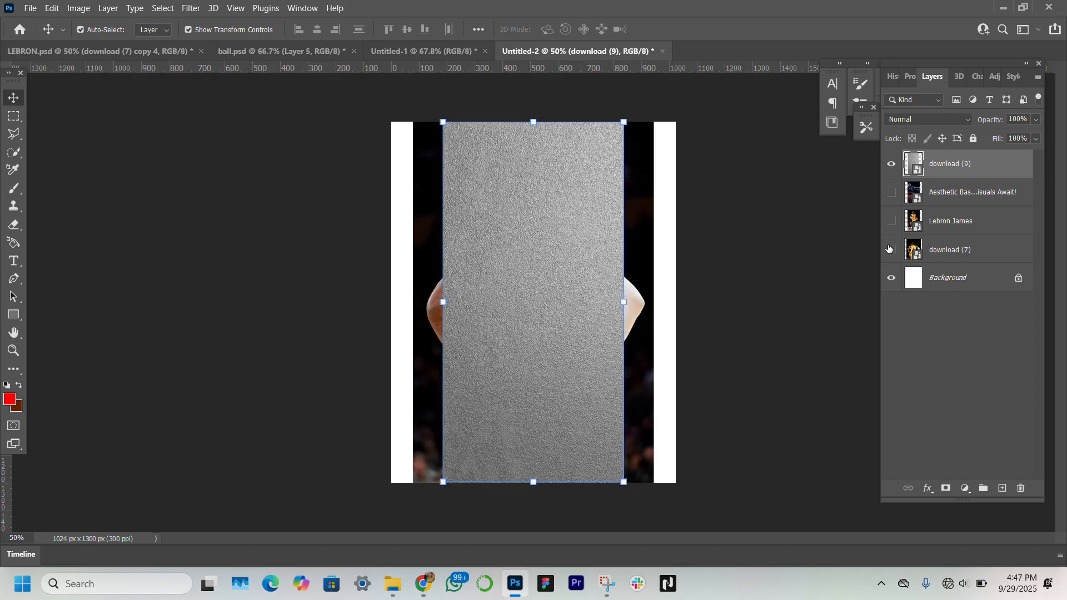
{"action": "left_click", "coordinate": [891, 250]}
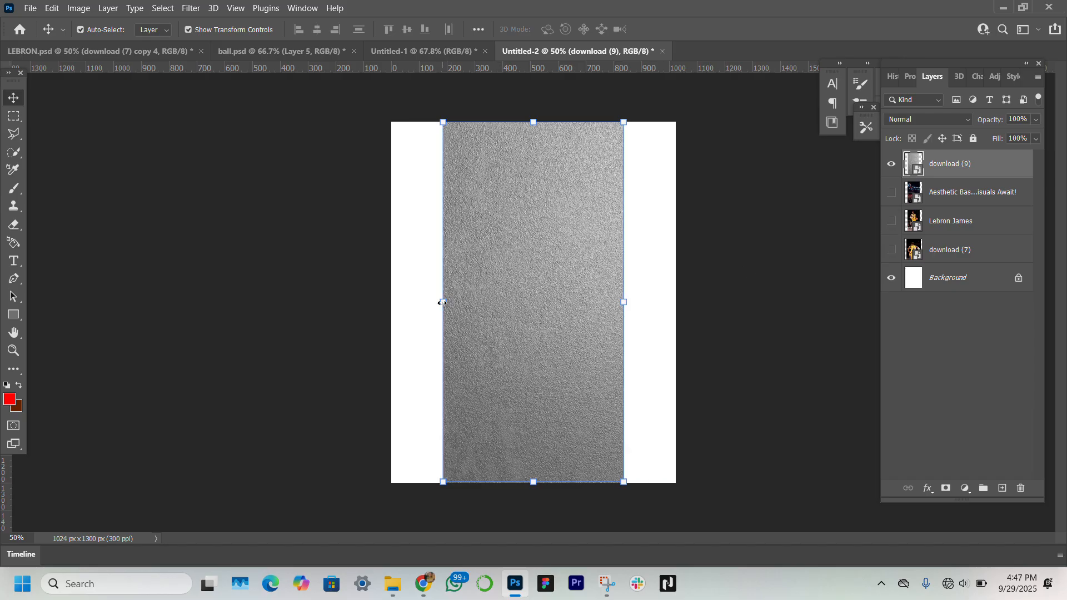
{"action": "left_click_drag", "start_coordinate": [443, 302], "coordinate": [392, 302]}
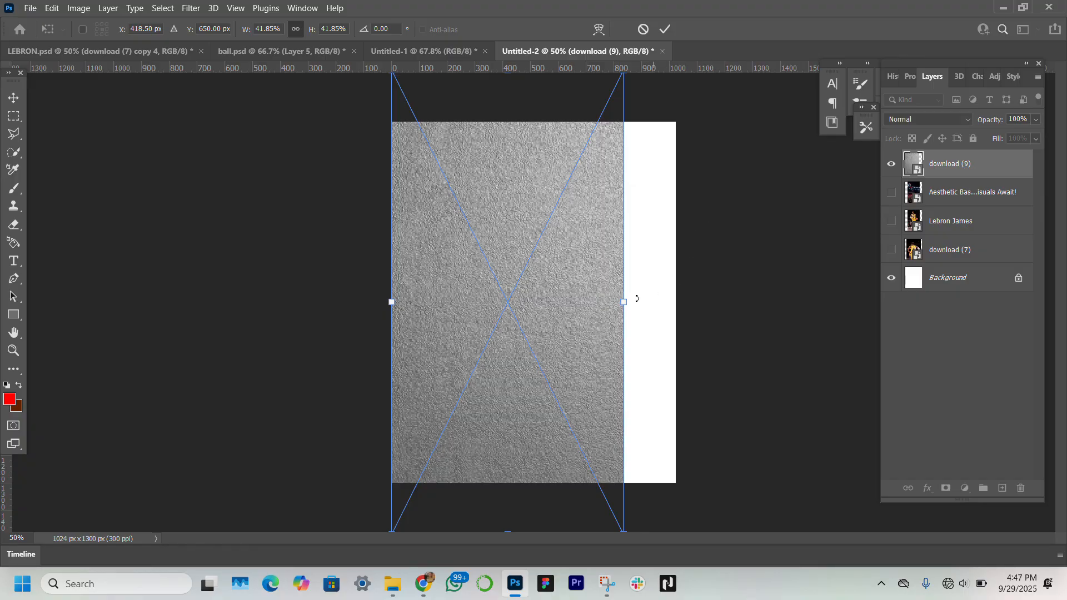
{"action": "left_click_drag", "start_coordinate": [623, 301], "coordinate": [674, 303]}
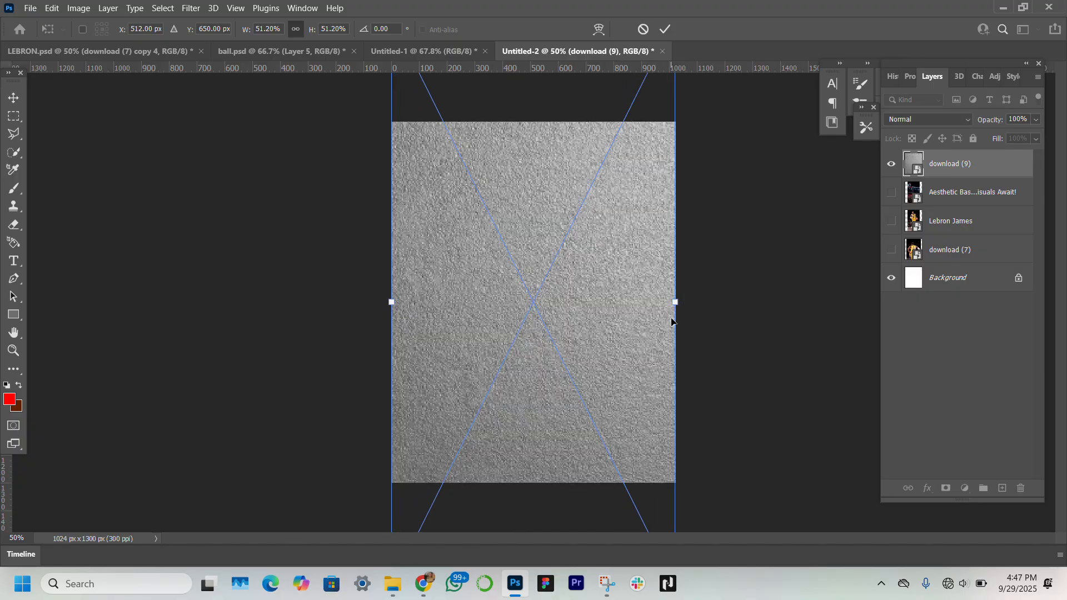
{"action": "key", "text": "Return"}
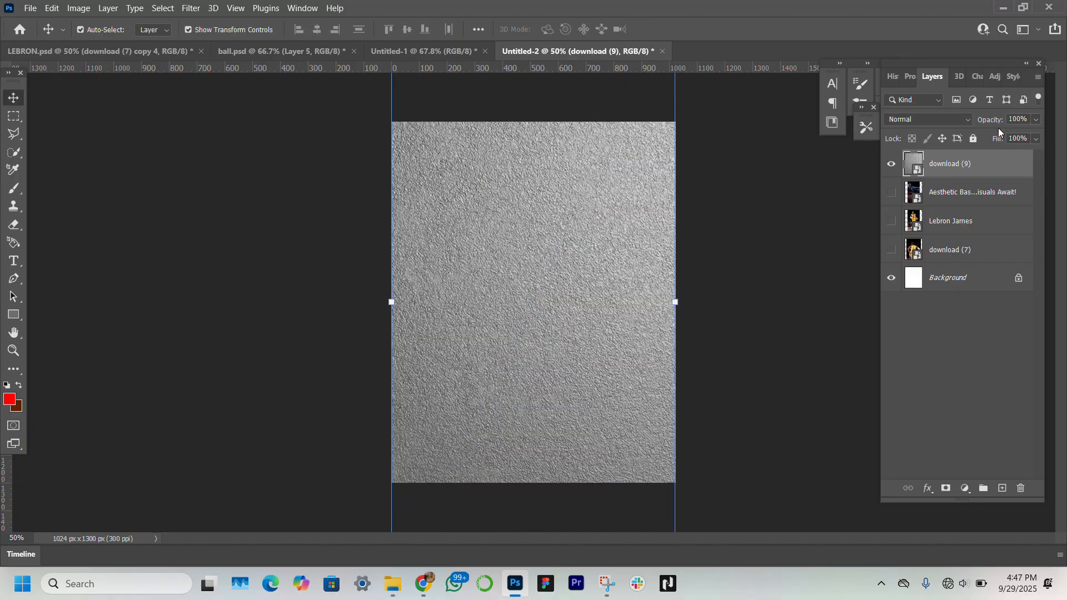
Step: Set the download (9) texture layer to 20% opacity and lock it directly above the Background layer
{"action": "left_click", "coordinate": [1026, 119]}
{"action": "type", "text": "20"}
{"action": "key", "text": "Return"}
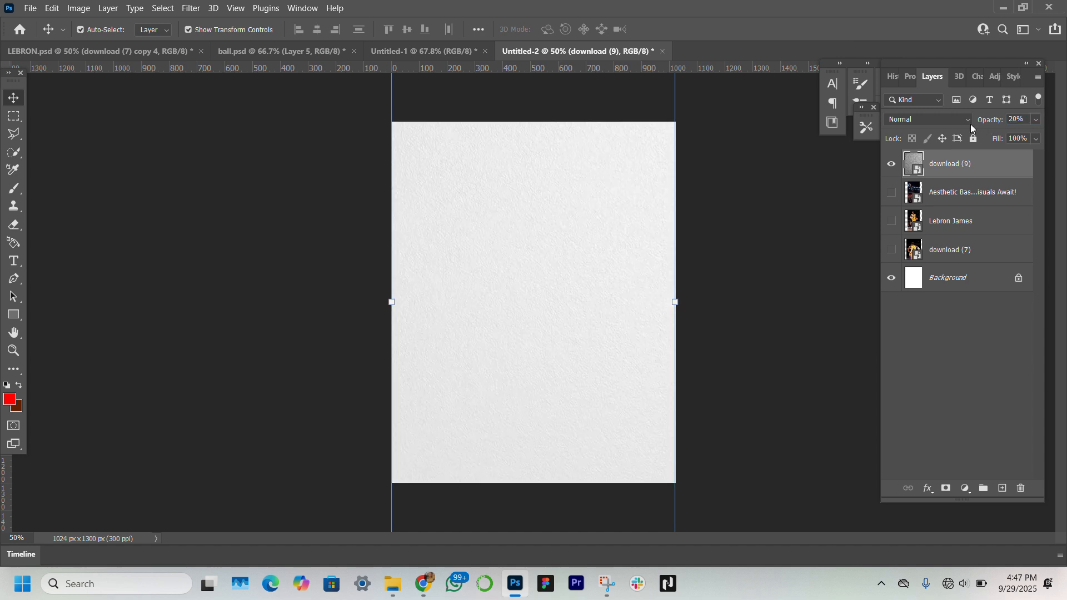
{"action": "left_click_drag", "start_coordinate": [991, 162], "coordinate": [990, 259]}
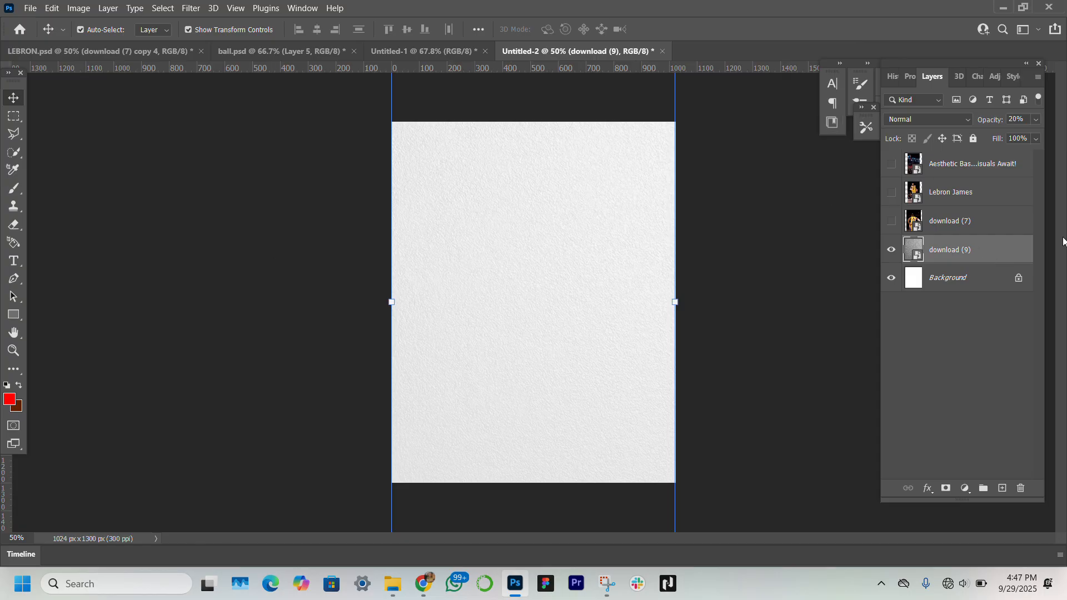
{"action": "left_click", "coordinate": [976, 136]}
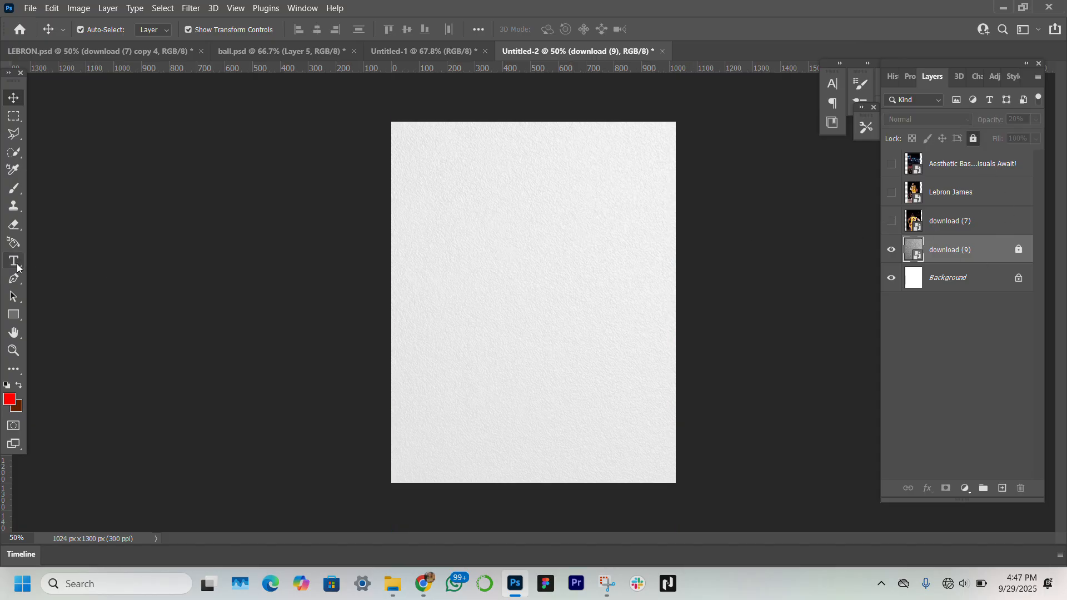
Step: Add a red Bebas text "2", enlarge it to about 4738%, and place it in the upper-left half of the canvas
{"action": "left_click", "coordinate": [13, 350]}
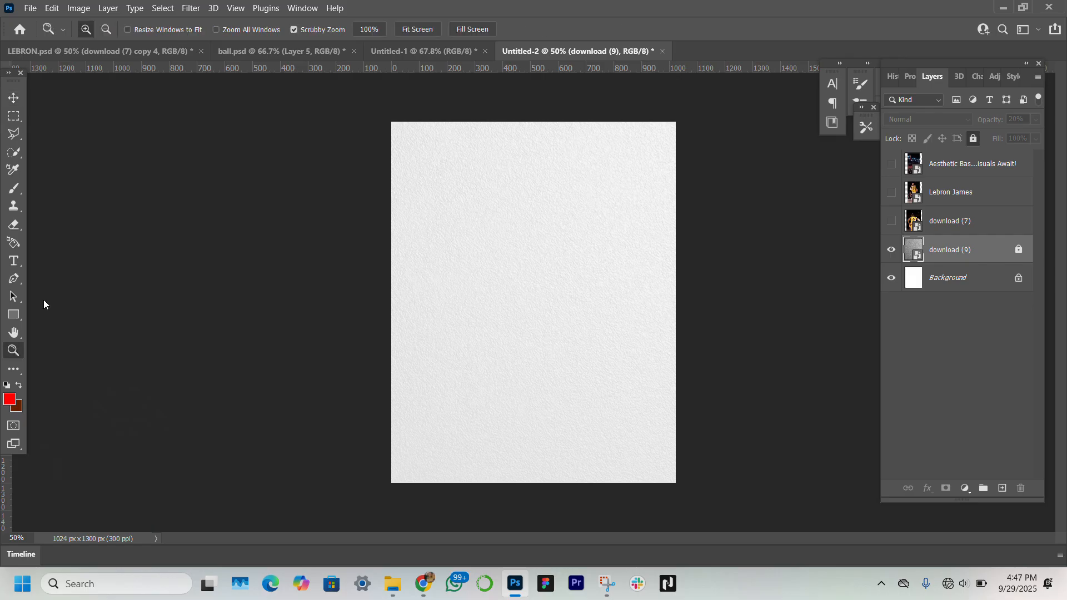
{"action": "left_click", "coordinate": [407, 29]}
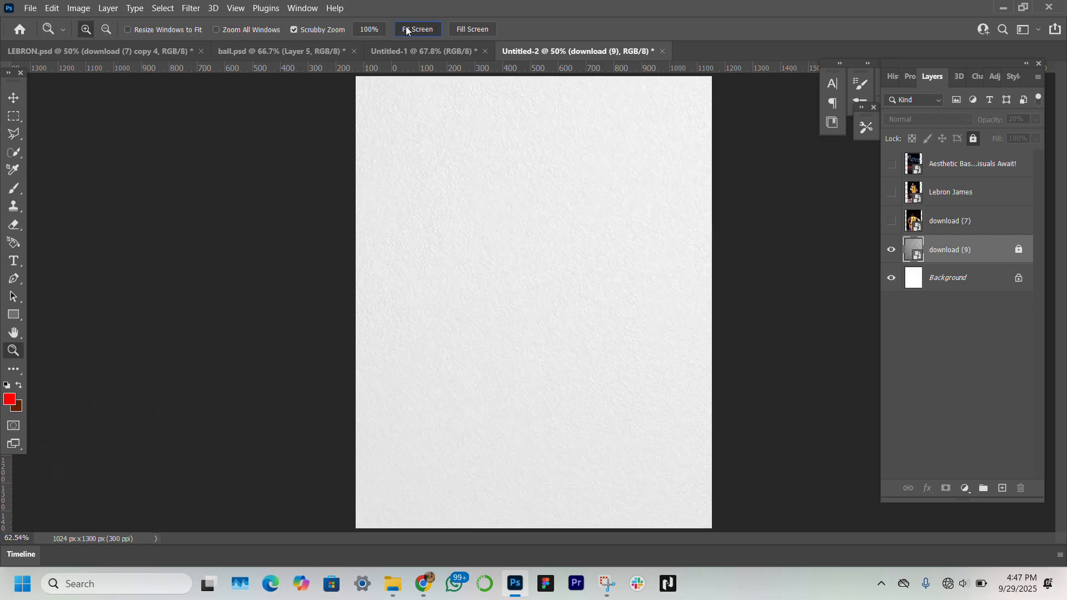
{"action": "left_click", "coordinate": [11, 97]}
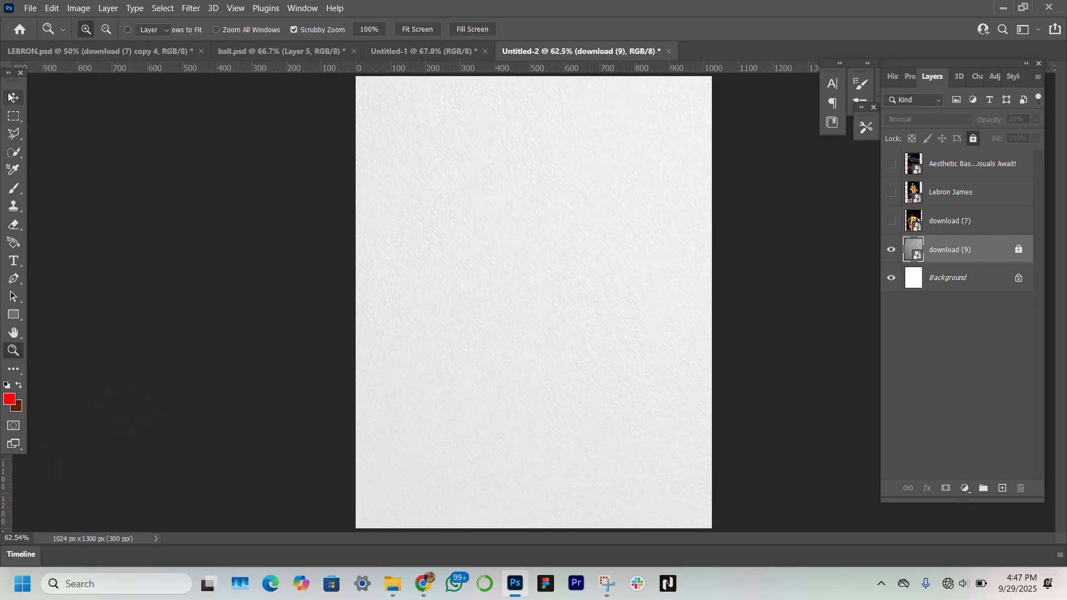
{"action": "left_click", "coordinate": [13, 260]}
{"action": "left_click", "coordinate": [457, 236]}
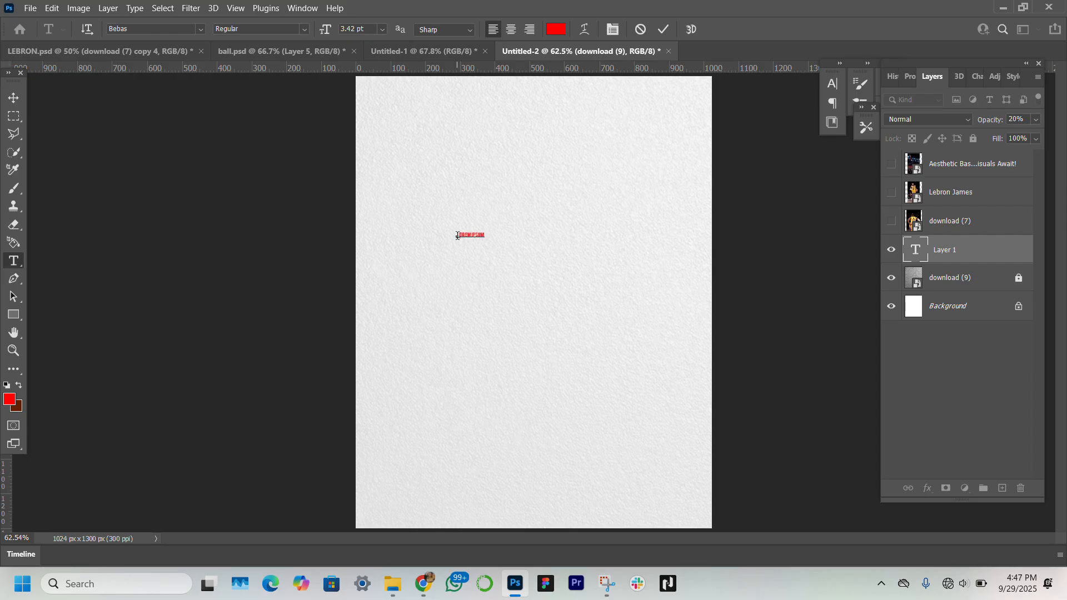
{"action": "type", "text": "L"}
{"action": "left_click", "coordinate": [13, 97]}
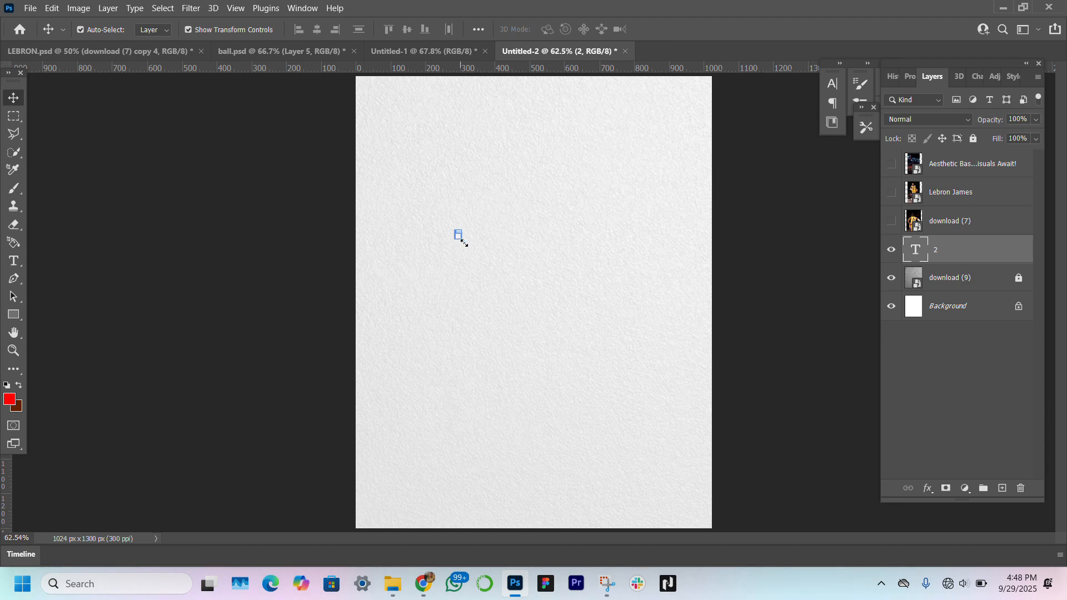
{"action": "left_click_drag", "start_coordinate": [463, 242], "coordinate": [639, 447]}
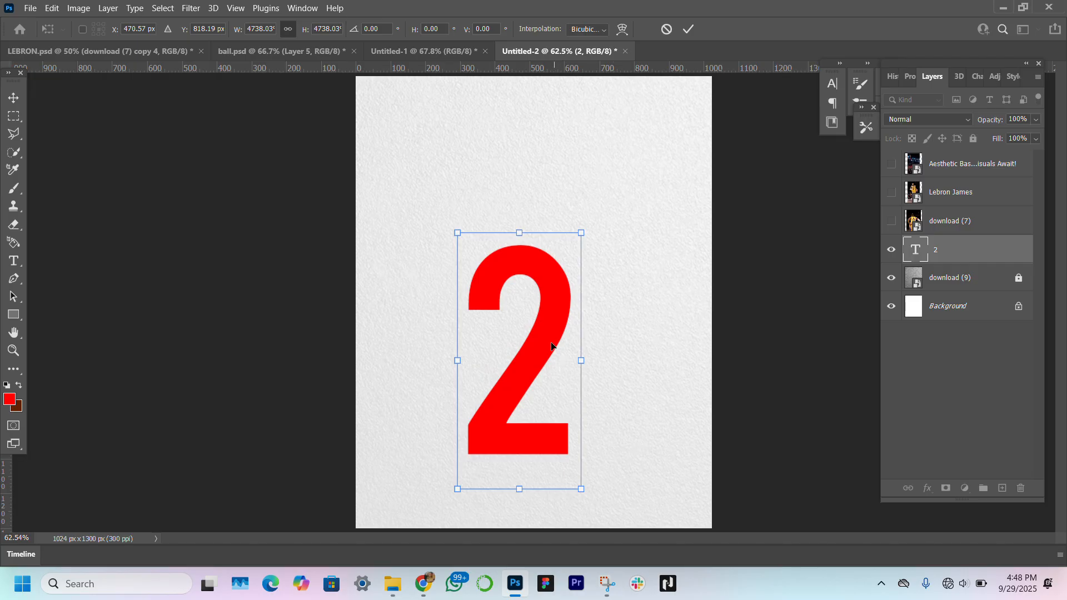
{"action": "left_click_drag", "start_coordinate": [546, 334], "coordinate": [504, 242]}
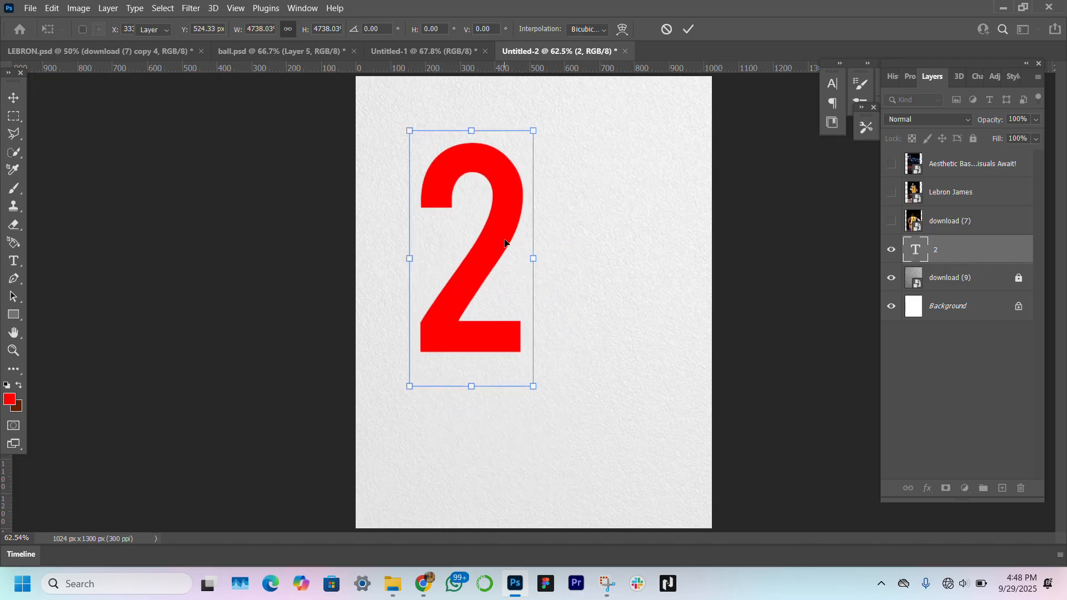
{"action": "key", "text": "Return"}
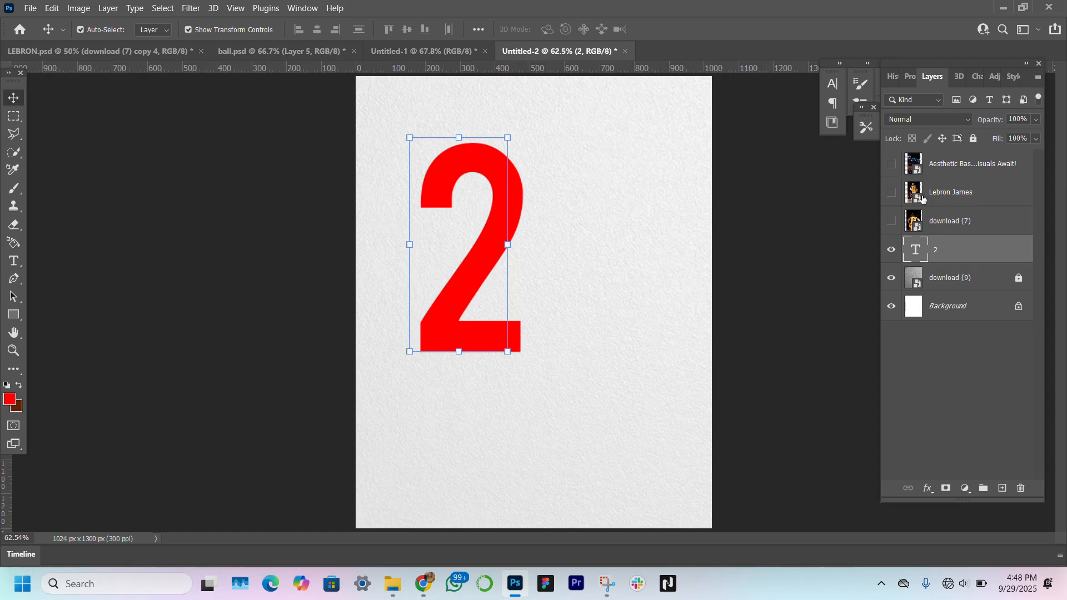
Step: Show the basketball court image directly above the "2" text layer and scale it down to just cover the numeral
{"action": "left_click", "coordinate": [891, 164]}
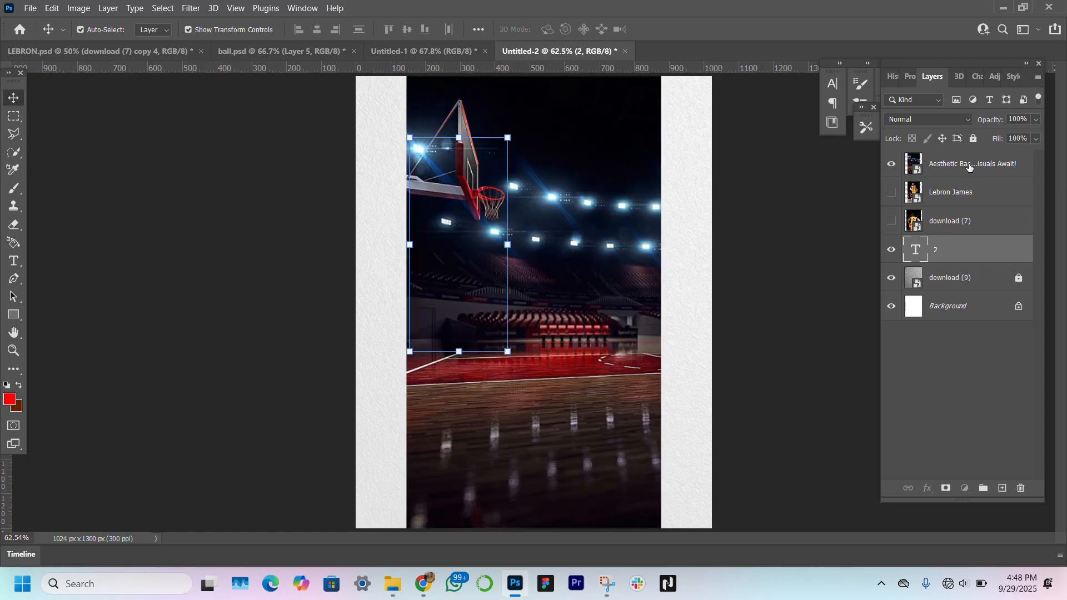
{"action": "left_click_drag", "start_coordinate": [968, 167], "coordinate": [969, 237]}
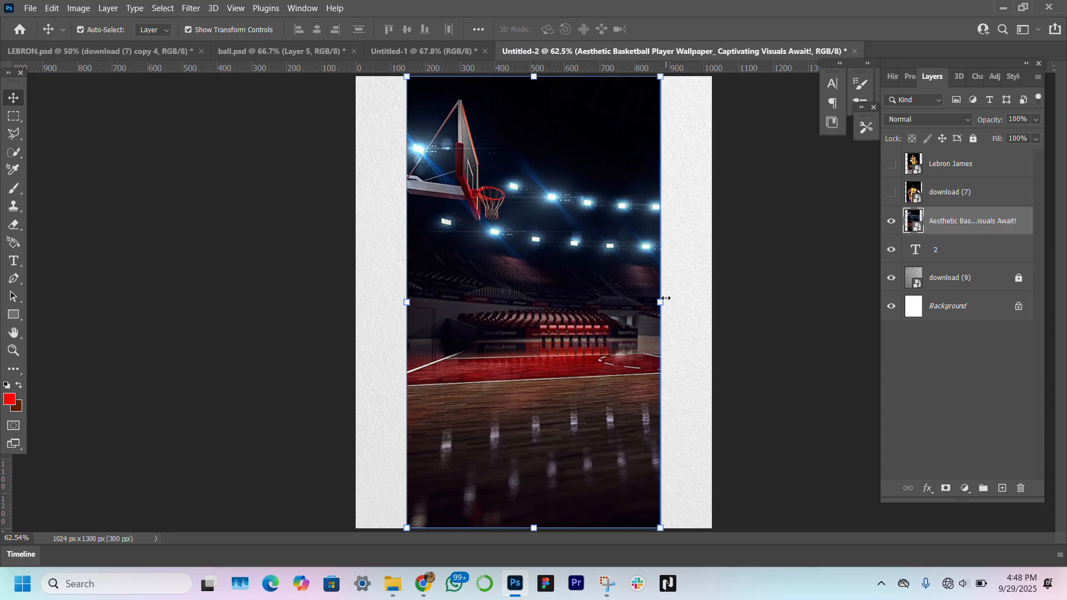
{"action": "left_click_drag", "start_coordinate": [665, 297], "coordinate": [577, 302]}
{"action": "left_click_drag", "start_coordinate": [513, 293], "coordinate": [516, 284]}
{"action": "key", "text": "Return"}
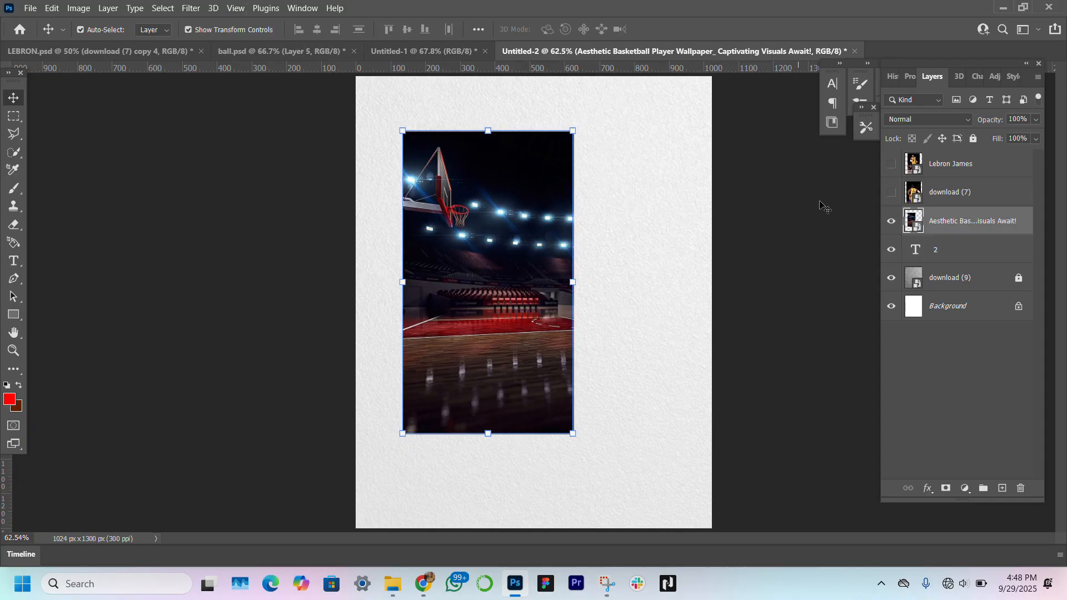
Step: Add a Black & White adjustment layer above the court image with Reds set to -6
{"action": "left_click", "coordinate": [966, 488]}
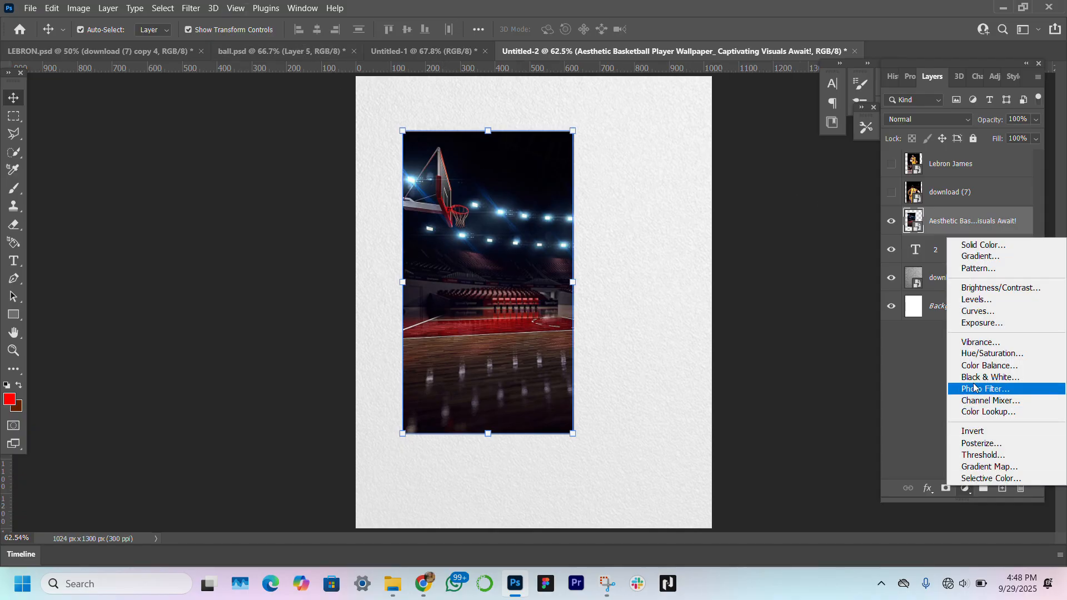
{"action": "left_click", "coordinate": [991, 377]}
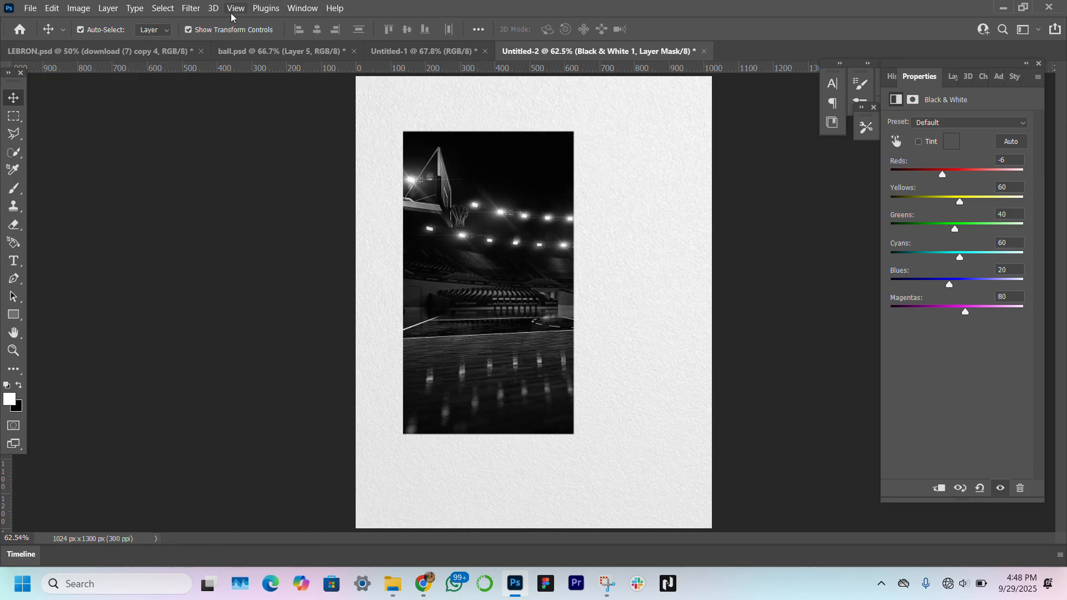
{"action": "left_click", "coordinate": [949, 78]}
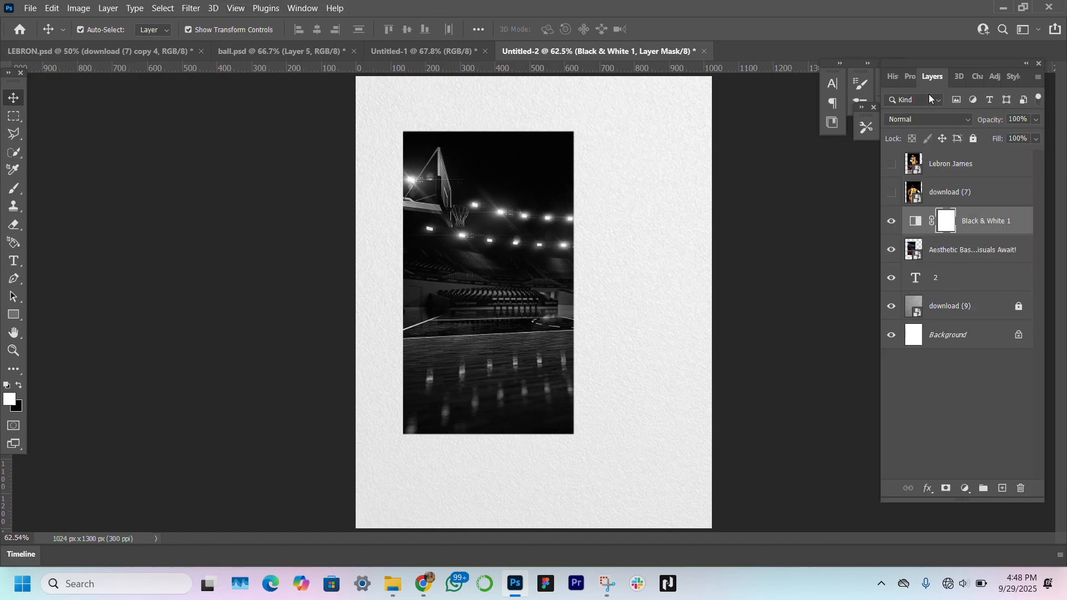
Step: Apply a Gaussian Blur with a 3.6 pixel radius to the basketball court image layer
{"action": "left_click", "coordinate": [951, 253]}
{"action": "left_click", "coordinate": [190, 8]}
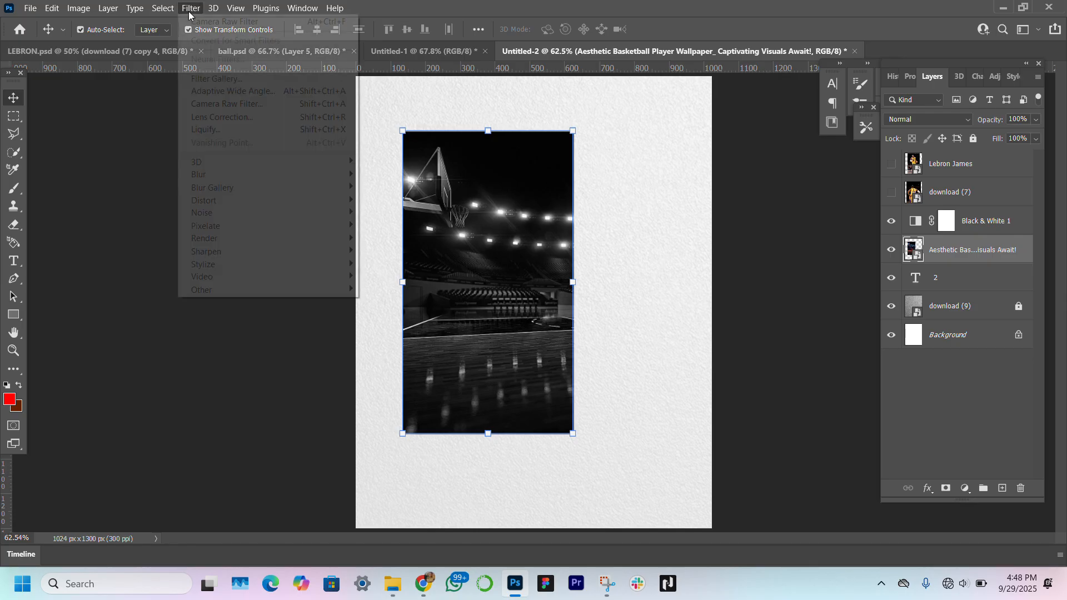
{"action": "mouse_move", "coordinate": [327, 174]}
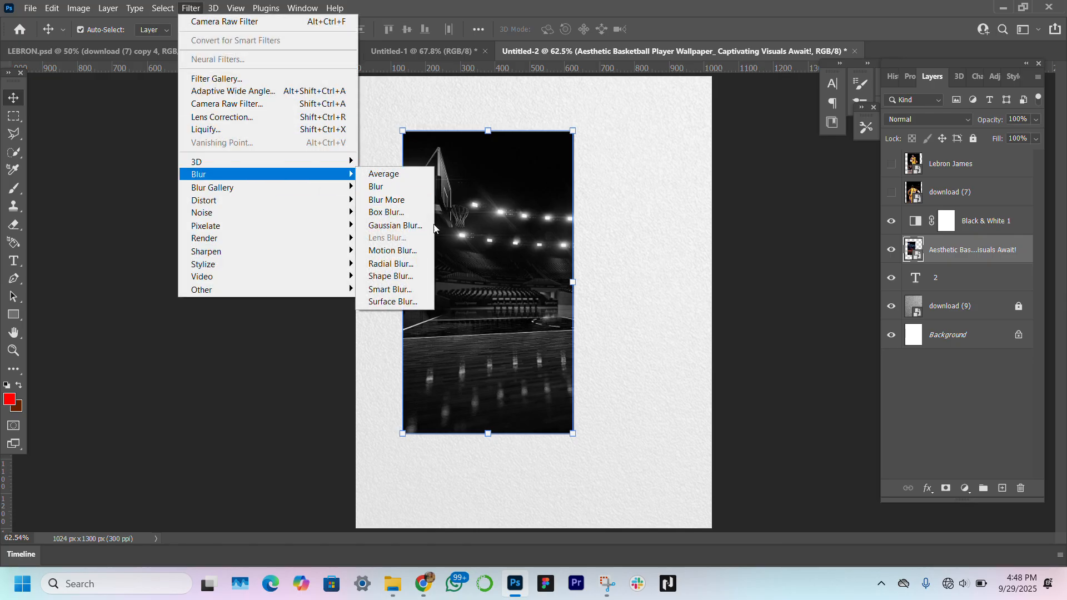
{"action": "left_click", "coordinate": [396, 225]}
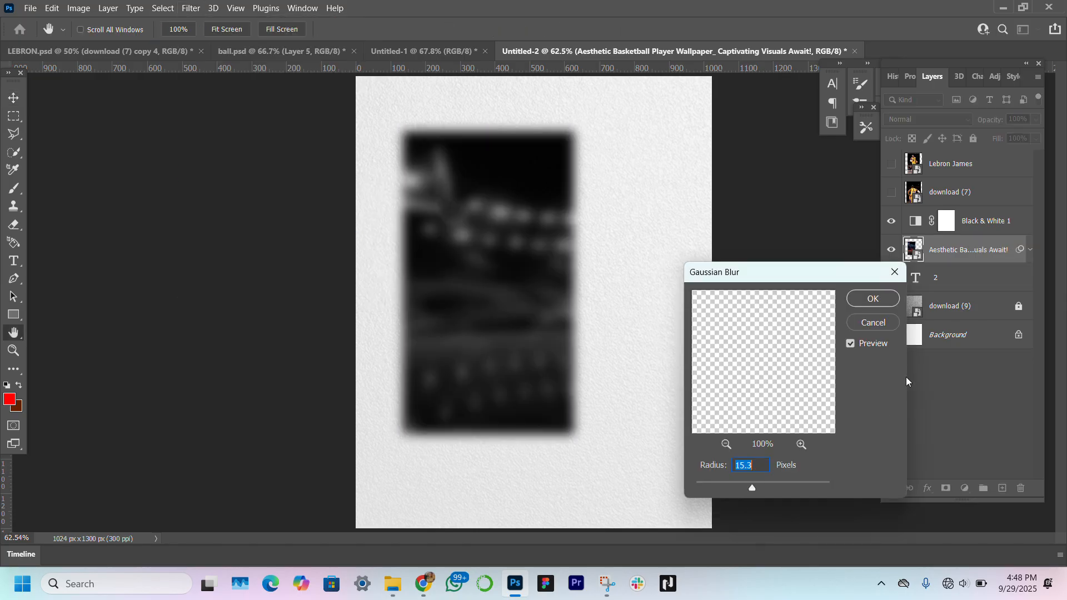
{"action": "left_click", "coordinate": [716, 484]}
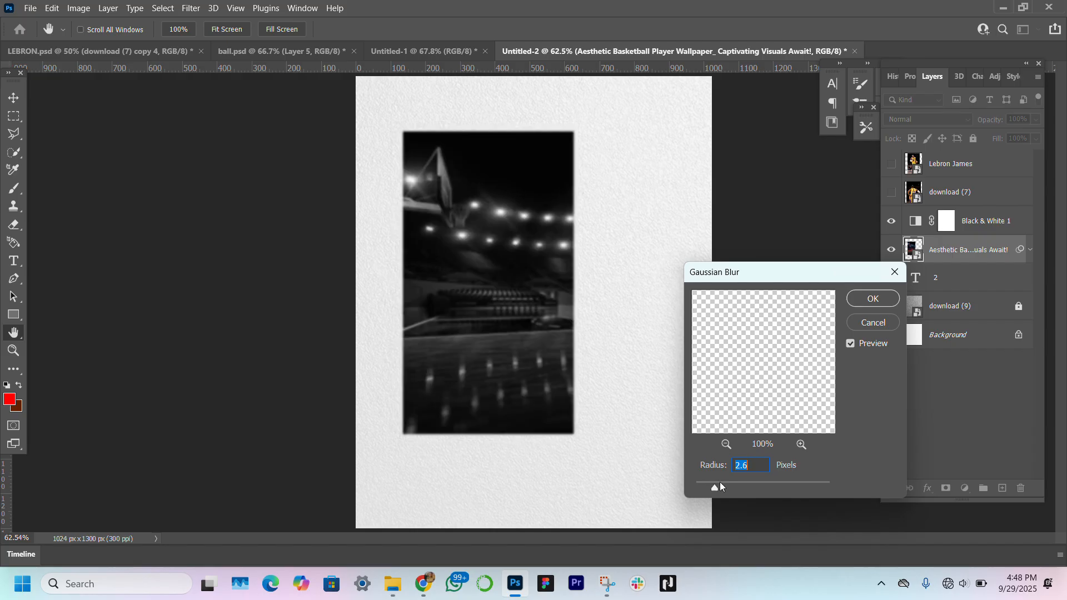
{"action": "left_click_drag", "start_coordinate": [719, 482], "coordinate": [721, 482]}
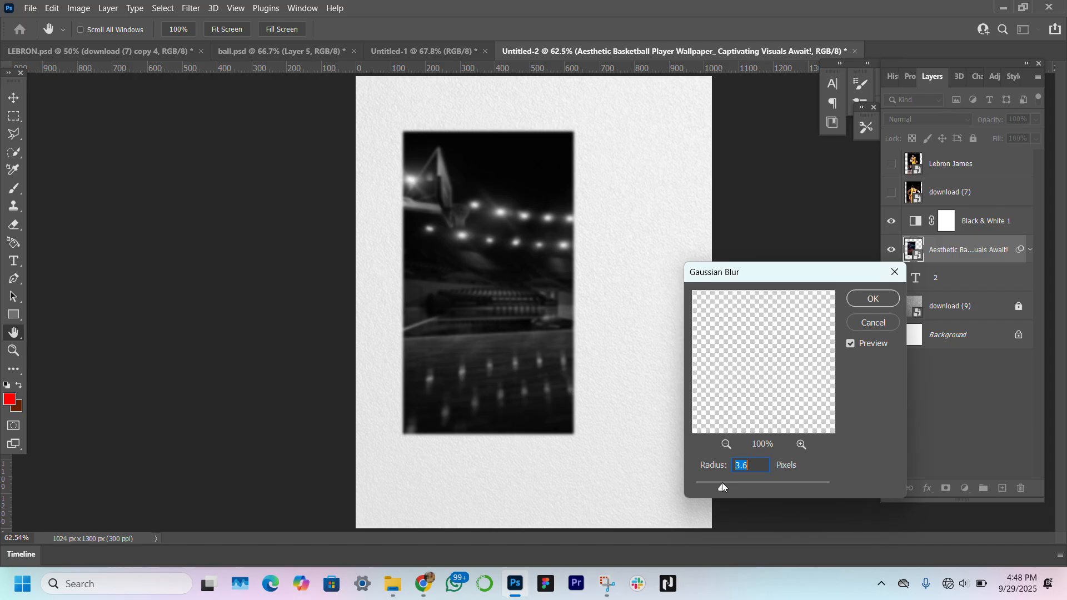
{"action": "key", "text": "Return"}
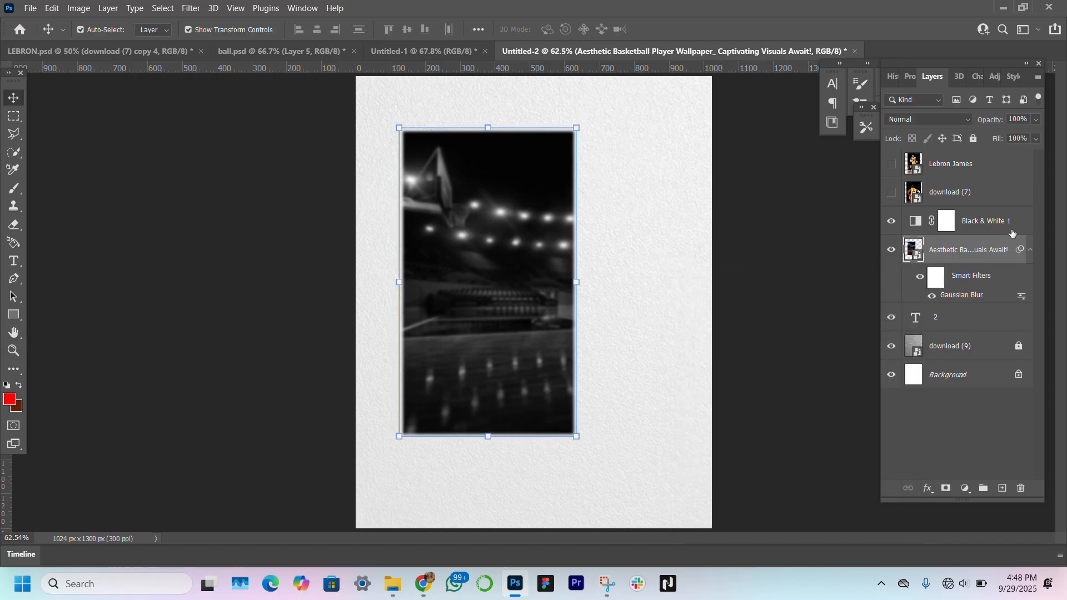
Step: Clip the blurred court image to the "2" text layer and shift it slightly up and right inside the numeral
{"action": "right_click", "coordinate": [991, 251]}
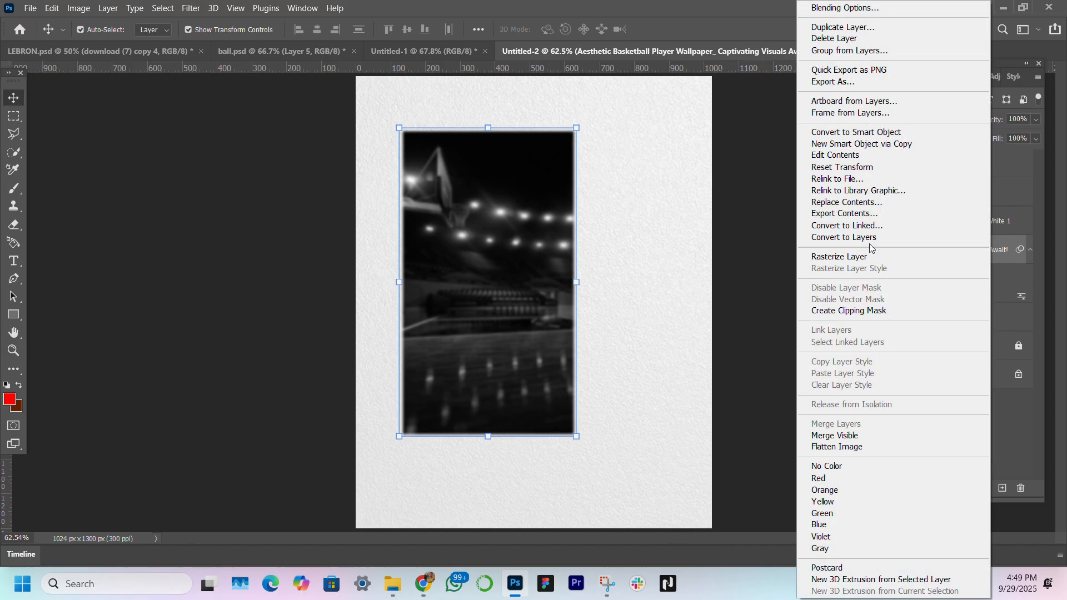
{"action": "left_click", "coordinate": [849, 310]}
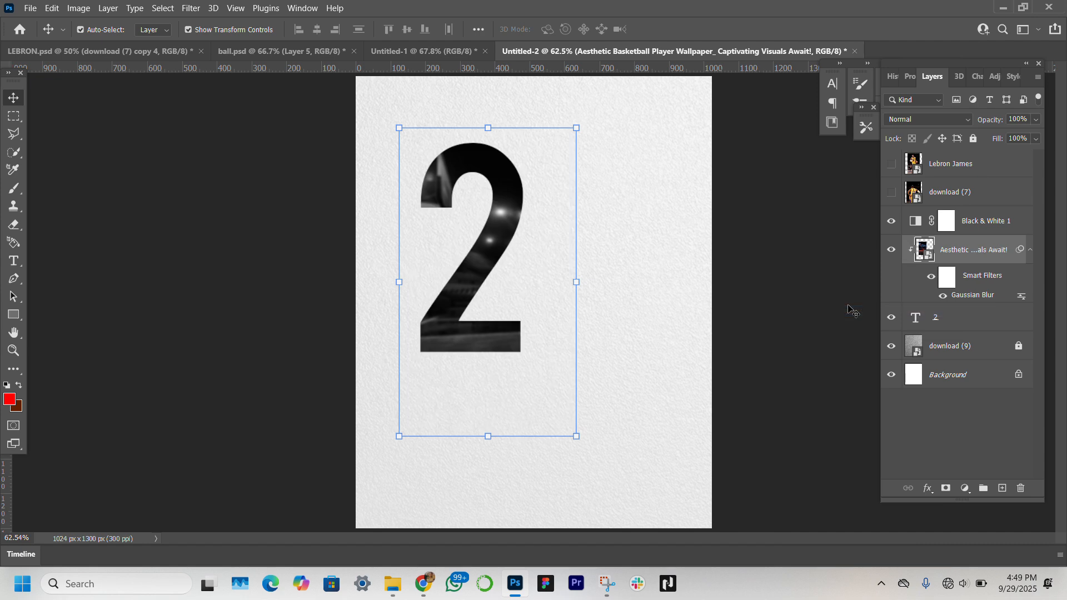
{"action": "left_click_drag", "start_coordinate": [494, 243], "coordinate": [500, 223]}
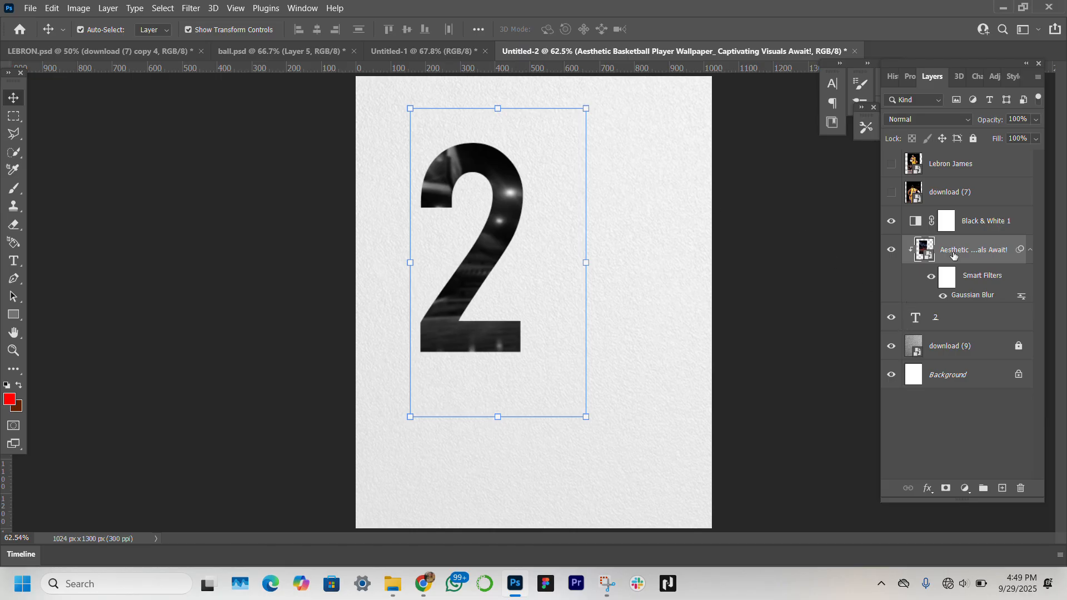
Step: Duplicate the "2" text above the Black & White adjustment, move the copy to the right of the original, and change it to "3"
{"action": "left_click", "coordinate": [971, 320]}
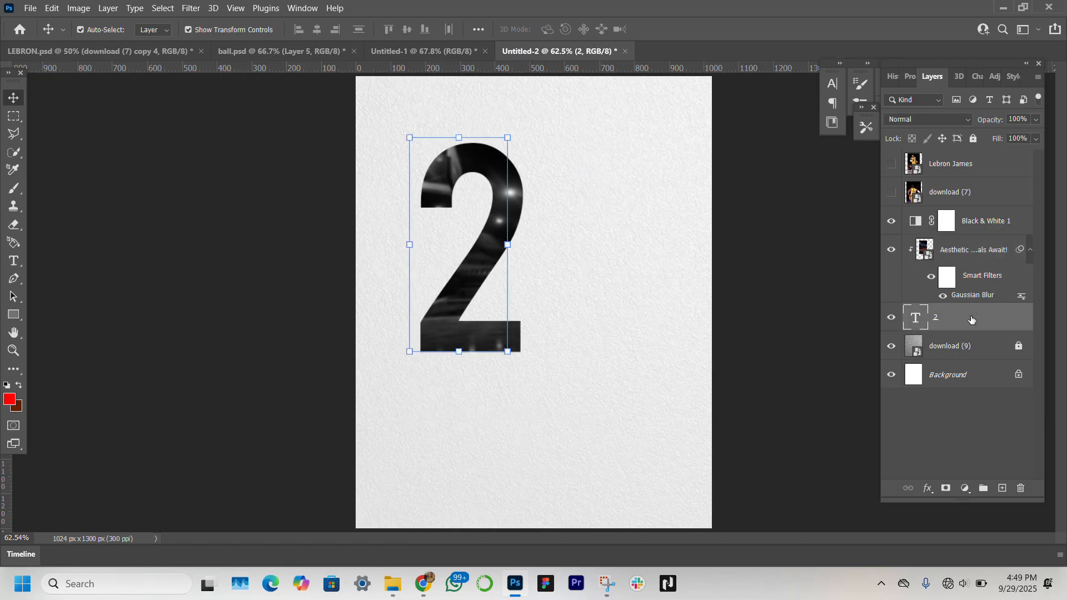
{"action": "key", "text": "ctrl+j"}
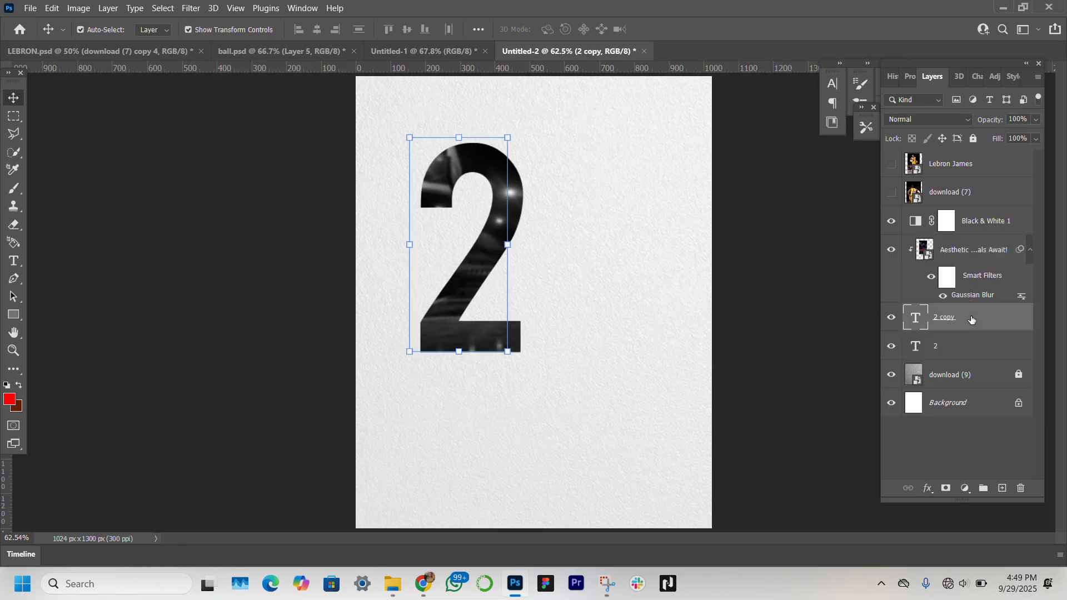
{"action": "left_click_drag", "start_coordinate": [971, 317], "coordinate": [961, 218]}
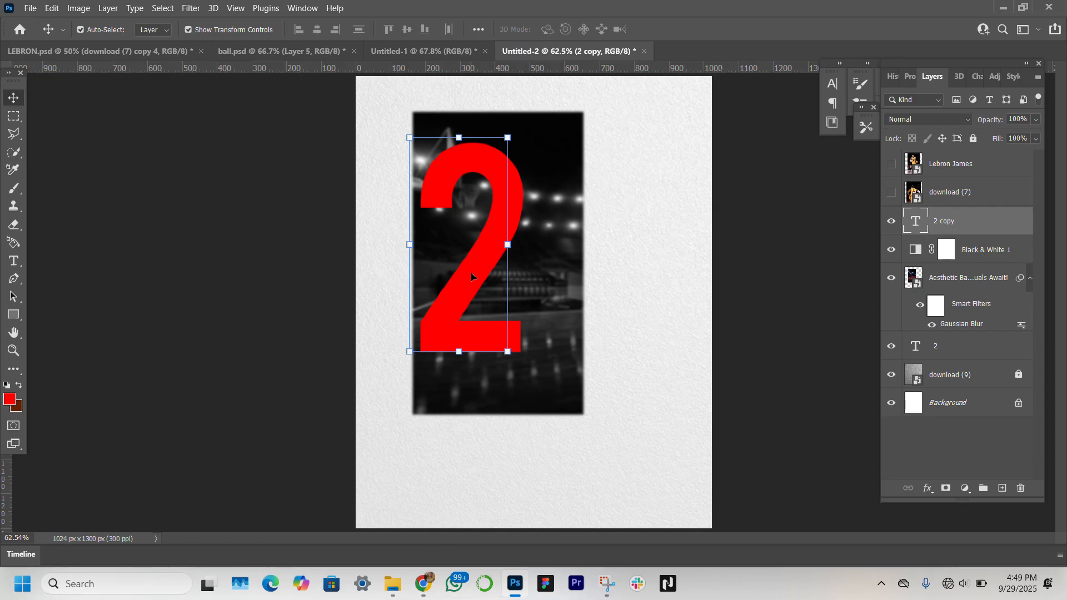
{"action": "left_click_drag", "start_coordinate": [474, 275], "coordinate": [598, 277]}
{"action": "double_click", "coordinate": [598, 275]}
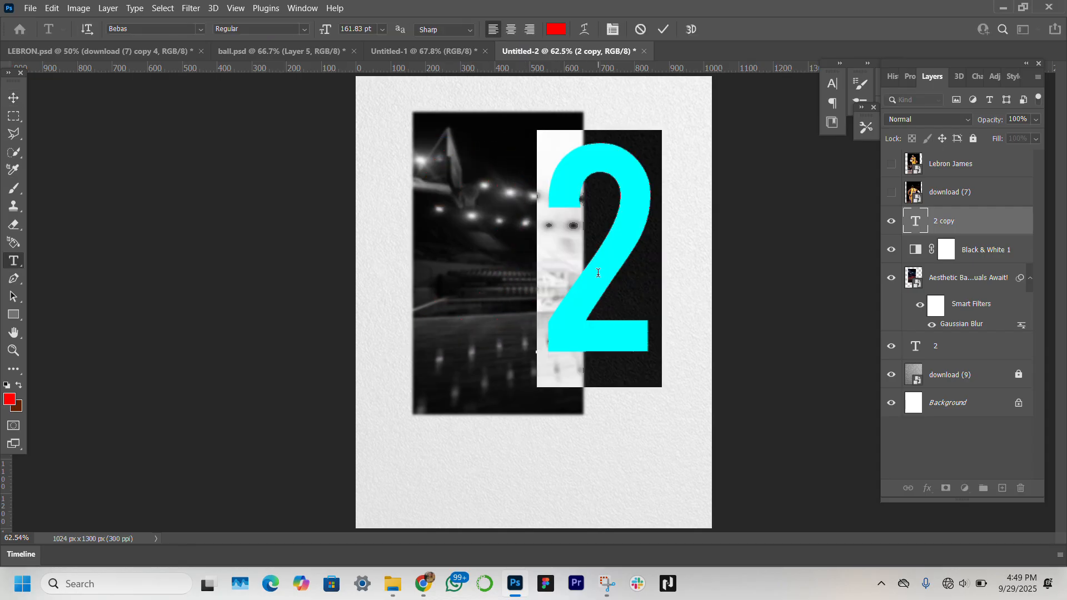
{"action": "left_click", "coordinate": [598, 272]}
{"action": "key", "text": "BackSpace"}
{"action": "type", "text": "3"}
{"action": "left_click", "coordinate": [14, 97]}
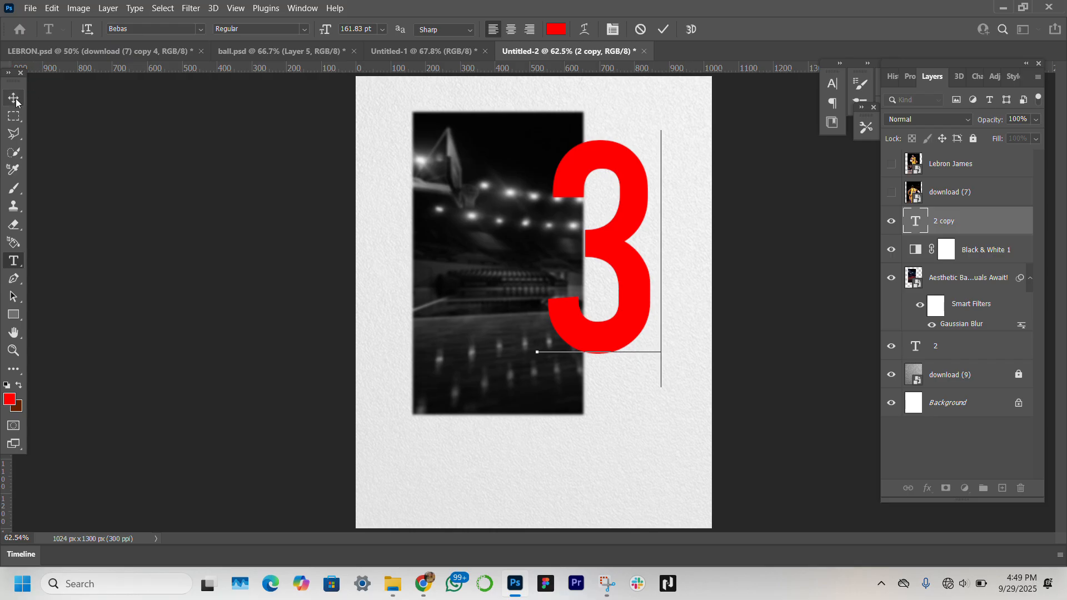
Step: Place duplicates of the court image and its Black & White adjustment above the "3" layer, shifting the court copy right to cover the numeral
{"action": "left_click", "coordinate": [971, 278]}
{"action": "left_click_drag", "start_coordinate": [977, 280], "coordinate": [975, 210]}
{"action": "left_click_drag", "start_coordinate": [528, 281], "coordinate": [613, 279]}
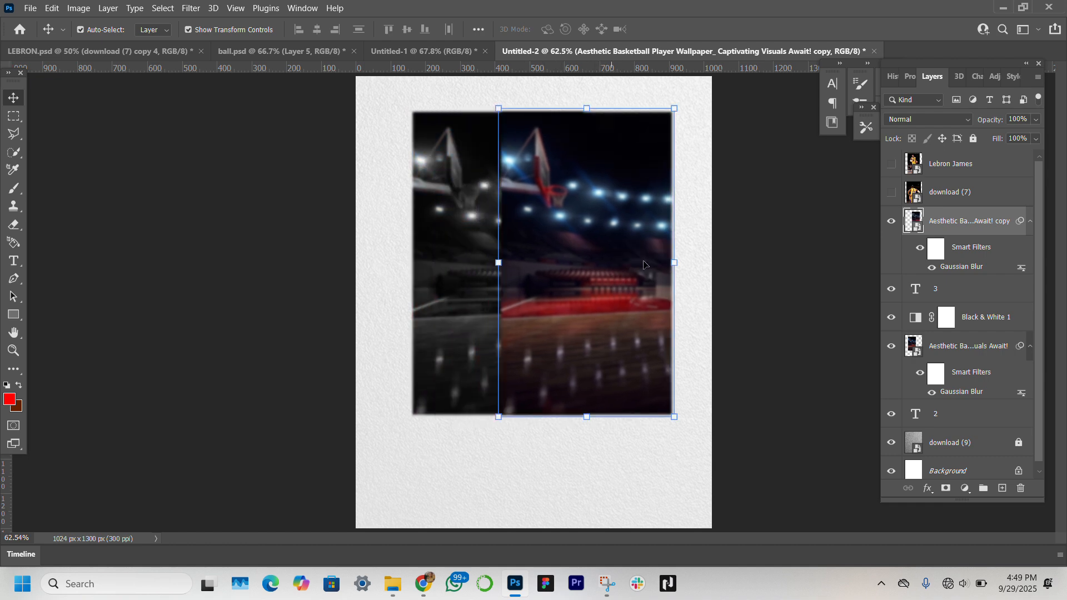
{"action": "left_click", "coordinate": [999, 319]}
{"action": "left_click_drag", "start_coordinate": [1000, 320], "coordinate": [1011, 214]}
Step: Clip the duplicated court image to the "3" layer and the original court image to the "2" layer
{"action": "left_click", "coordinate": [952, 249]}
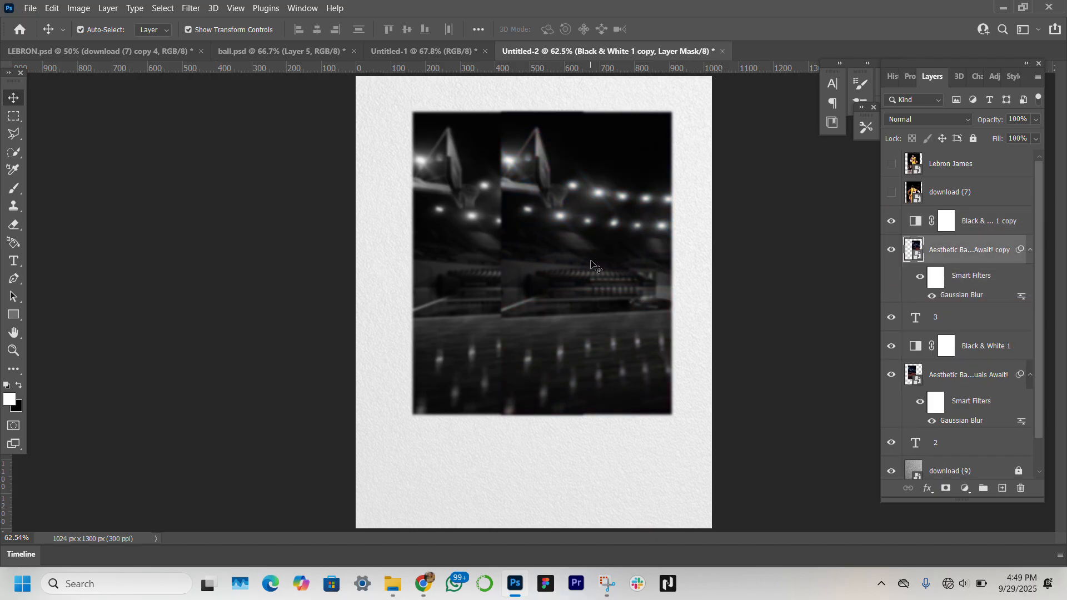
{"action": "right_click", "coordinate": [968, 240]}
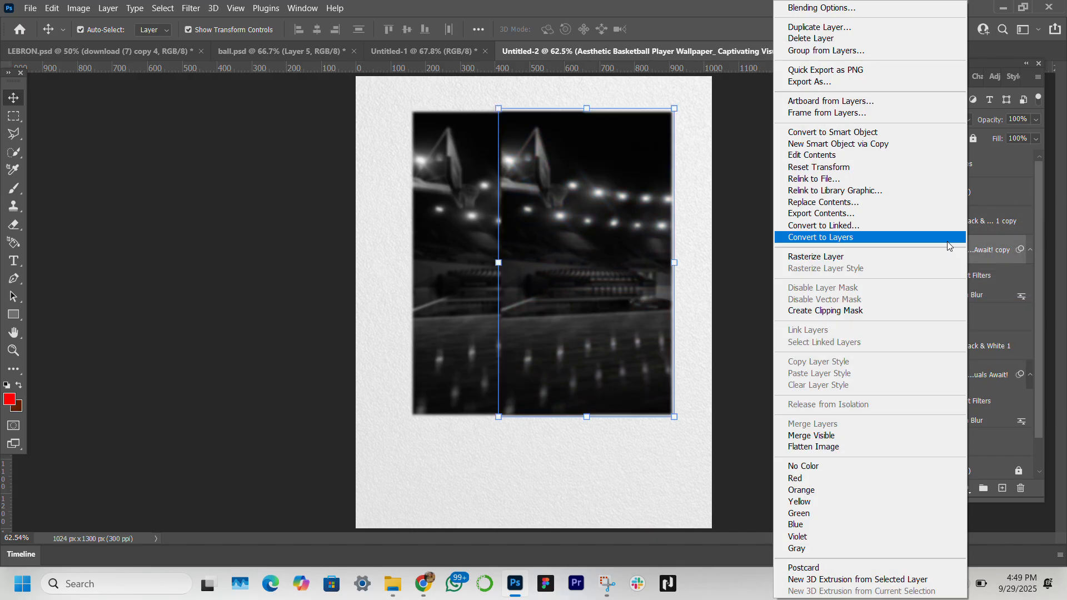
{"action": "left_click", "coordinate": [829, 309]}
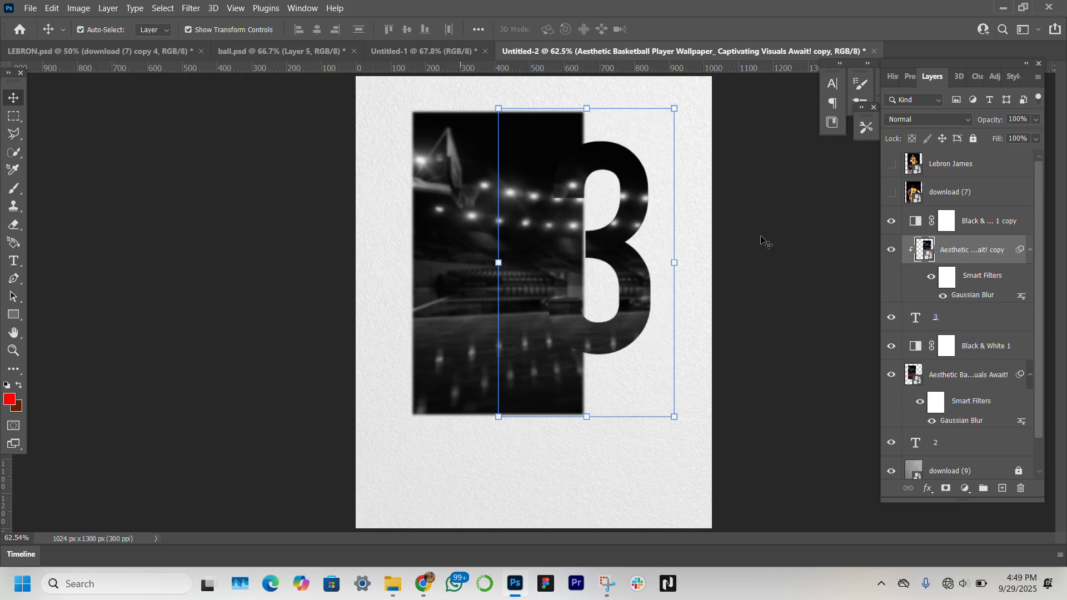
{"action": "right_click", "coordinate": [959, 374]}
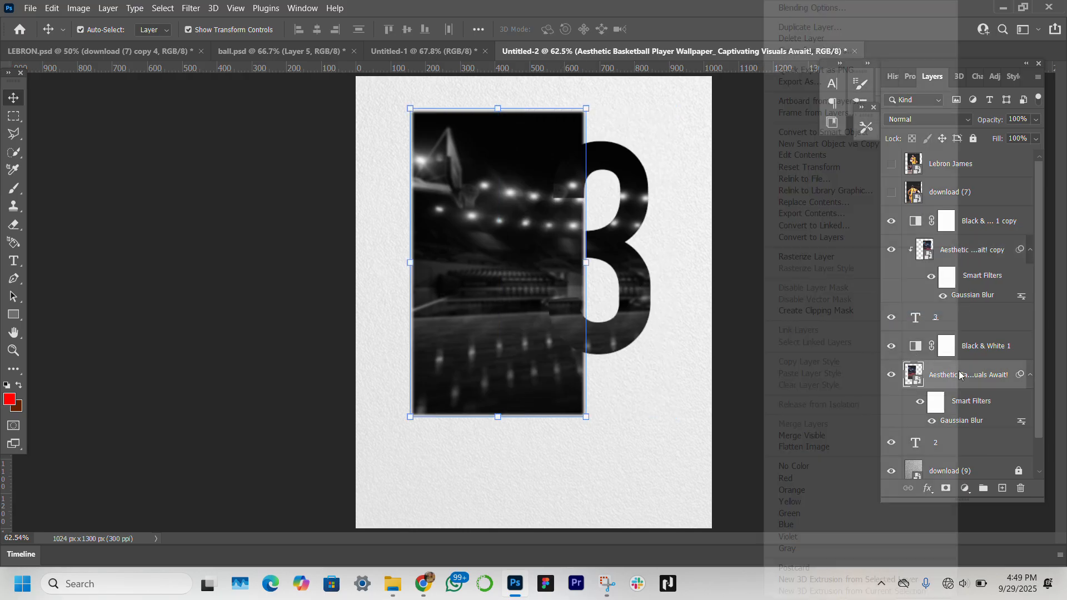
{"action": "left_click", "coordinate": [839, 312]}
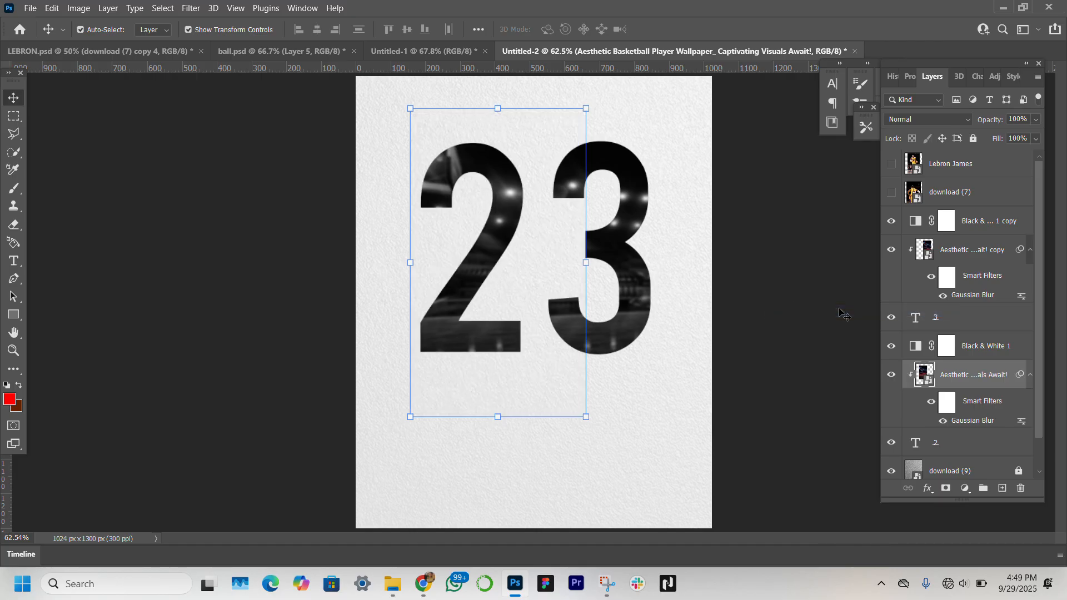
{"action": "left_click", "coordinate": [111, 206]}
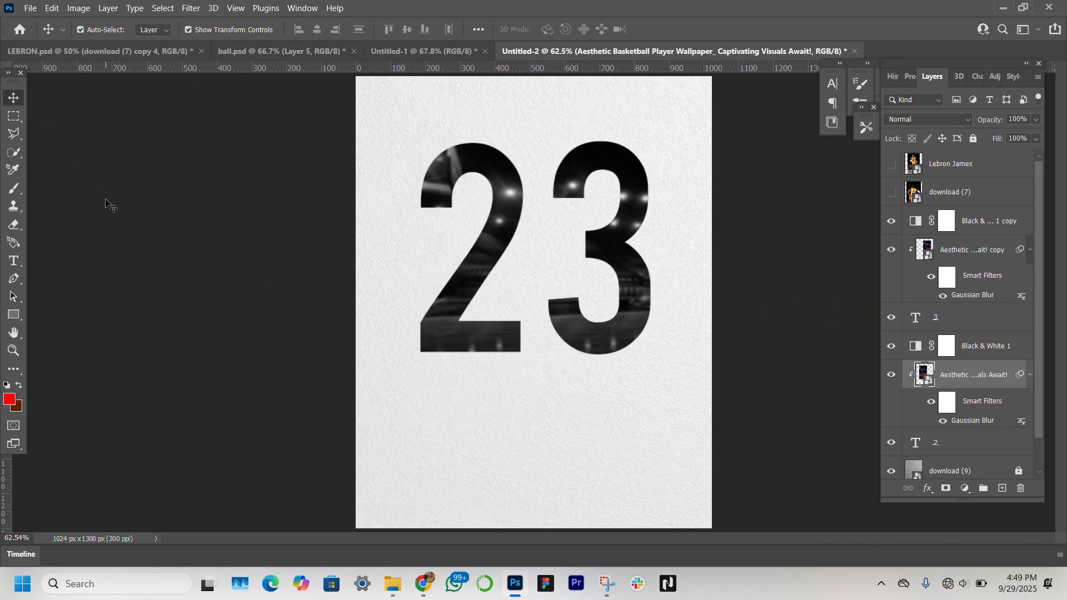
Step: Group all the layers of both numerals, from the copied Black & White adjustment down to the "2" text
{"action": "left_click", "coordinate": [983, 316]}
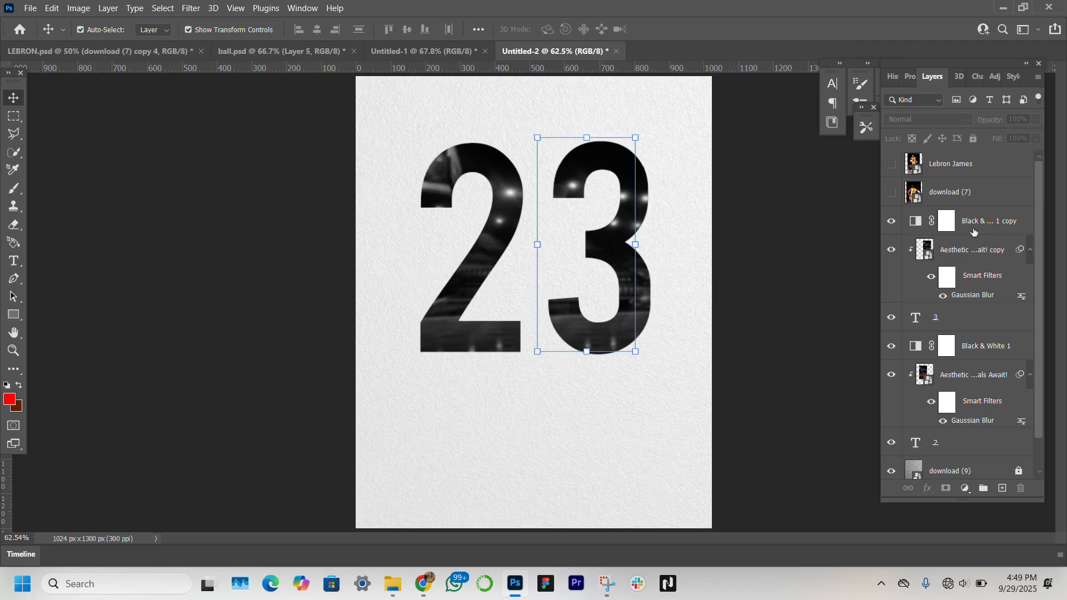
{"action": "left_click", "coordinate": [993, 217]}
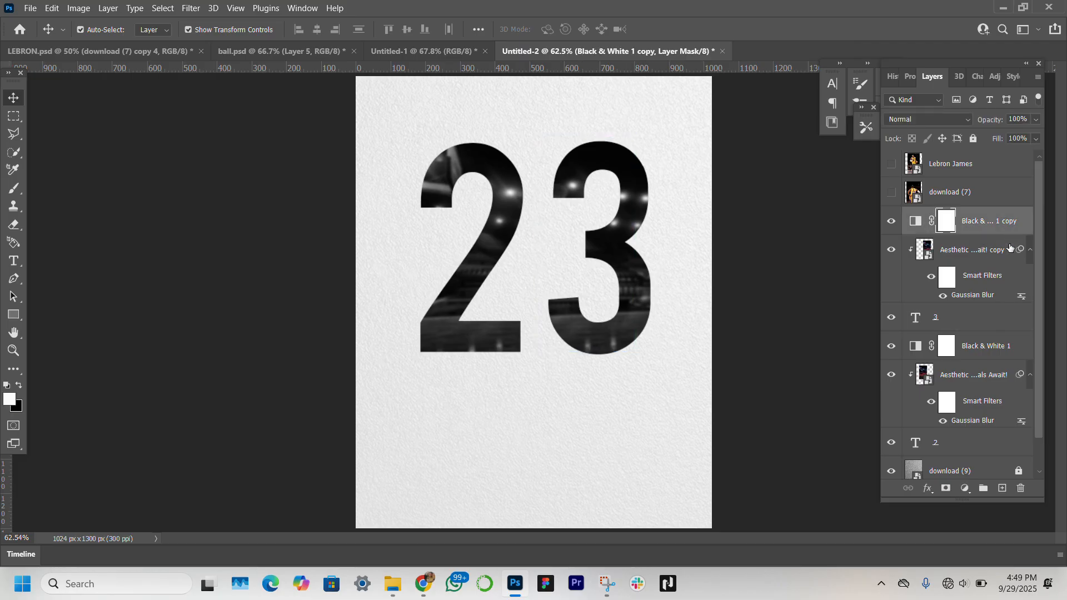
{"action": "scroll", "coordinate": [1008, 350], "scroll_direction": "down", "scroll_amount": 1}
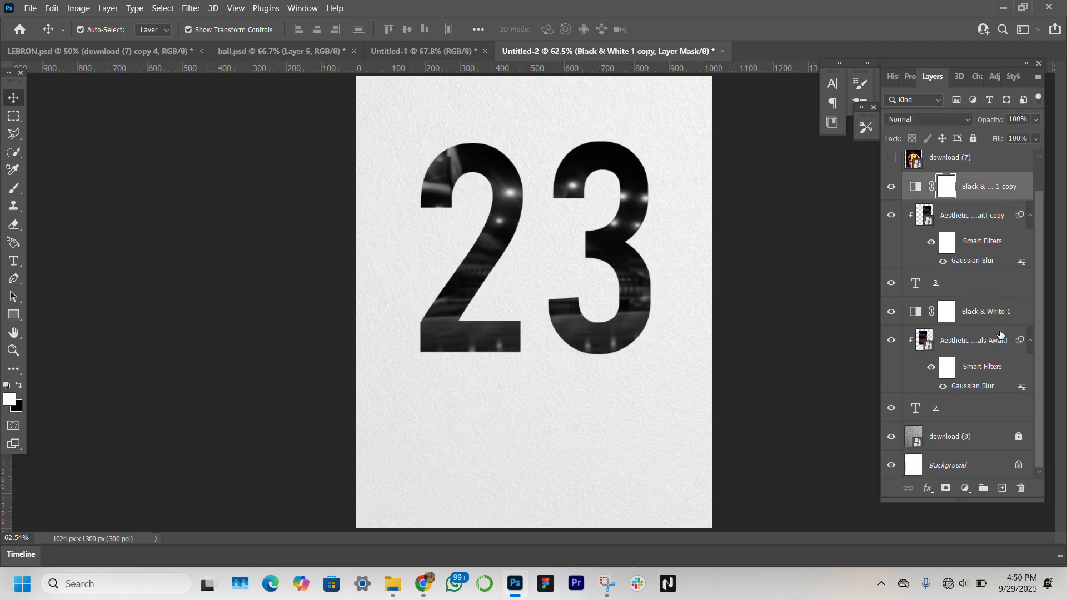
{"action": "left_click", "coordinate": [982, 413], "text": "shift"}
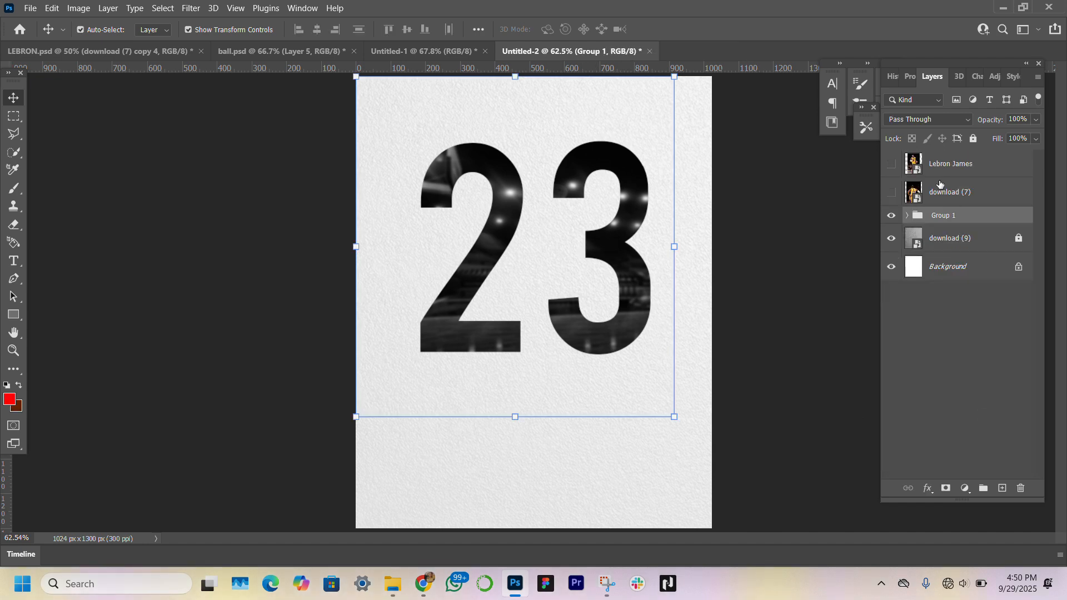
Step: Nudge the "3" text with its court image and adjustment layer left until only a narrow gap separates it from the "2"
{"action": "left_click", "coordinate": [906, 216]}
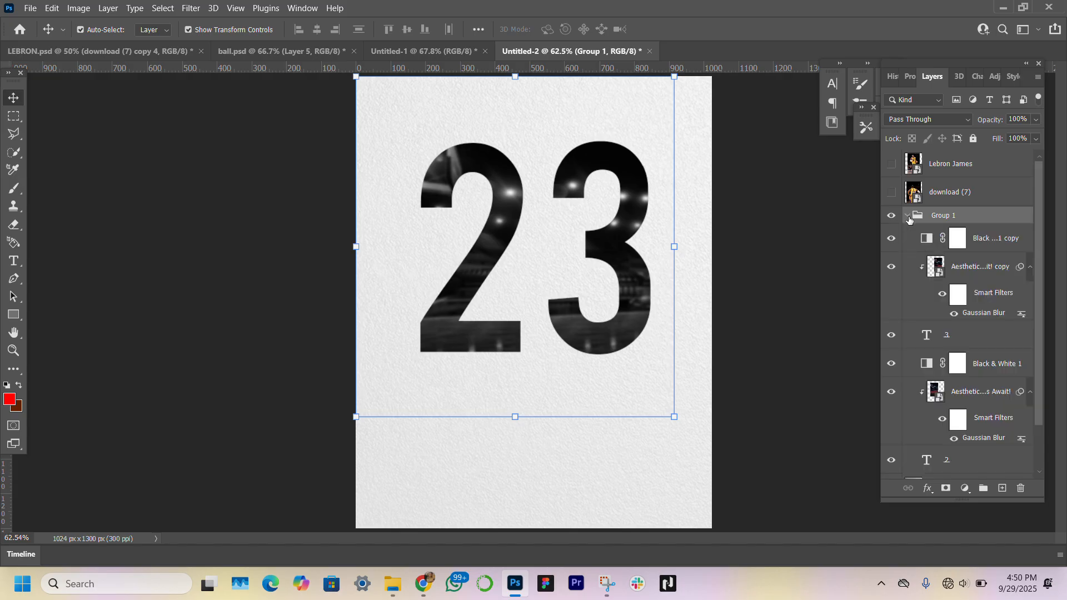
{"action": "left_click", "coordinate": [978, 341]}
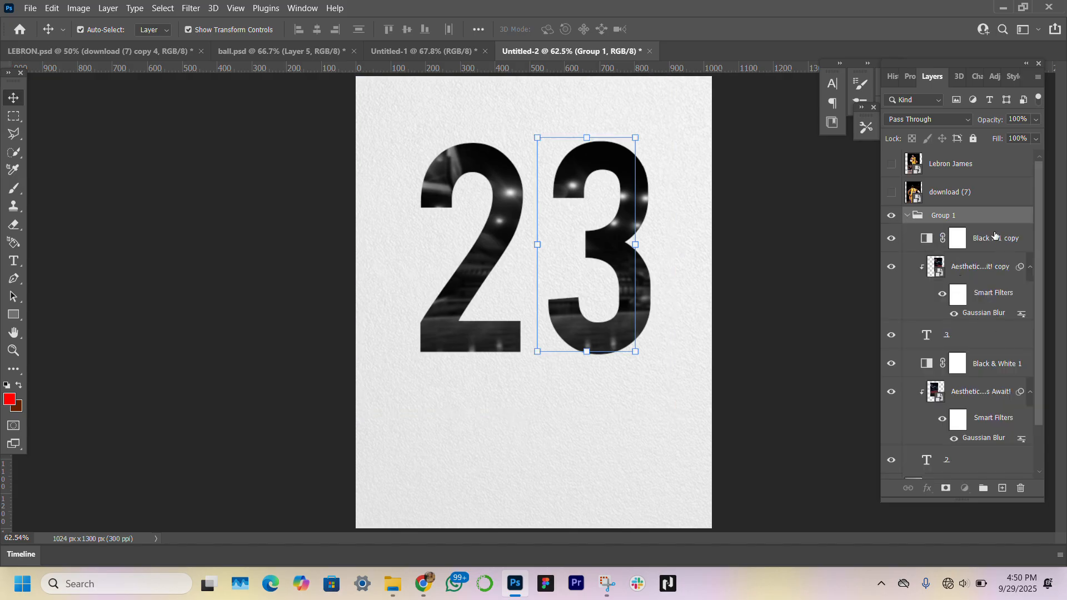
{"action": "left_click", "coordinate": [990, 239], "text": "shift"}
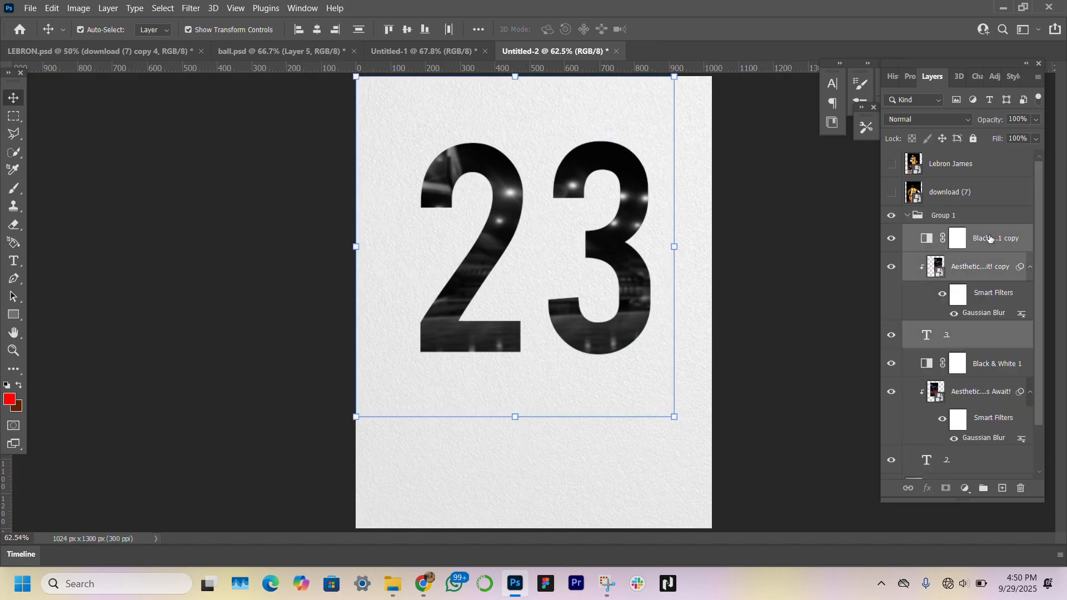
{"action": "key", "text": "Left"}
{"action": "key", "text": "Left"}
{"action": "key", "text": "Left"}
{"action": "key", "text": "Left"}
{"action": "key", "text": "Left"}
{"action": "key", "text": "Left"}
{"action": "key", "text": "Left"}
{"action": "key", "text": "Left"}
{"action": "key", "text": "Left"}
{"action": "key", "text": "Left"}
{"action": "key", "text": "Left"}
{"action": "key", "text": "Left"}
{"action": "key", "text": "Left"}
{"action": "key", "text": "Left"}
{"action": "key", "text": "Left"}
{"action": "key", "text": "Left"}
{"action": "key", "text": "Left"}
{"action": "key", "text": "Left"}
{"action": "key", "text": "Left"}
{"action": "key", "text": "Left"}
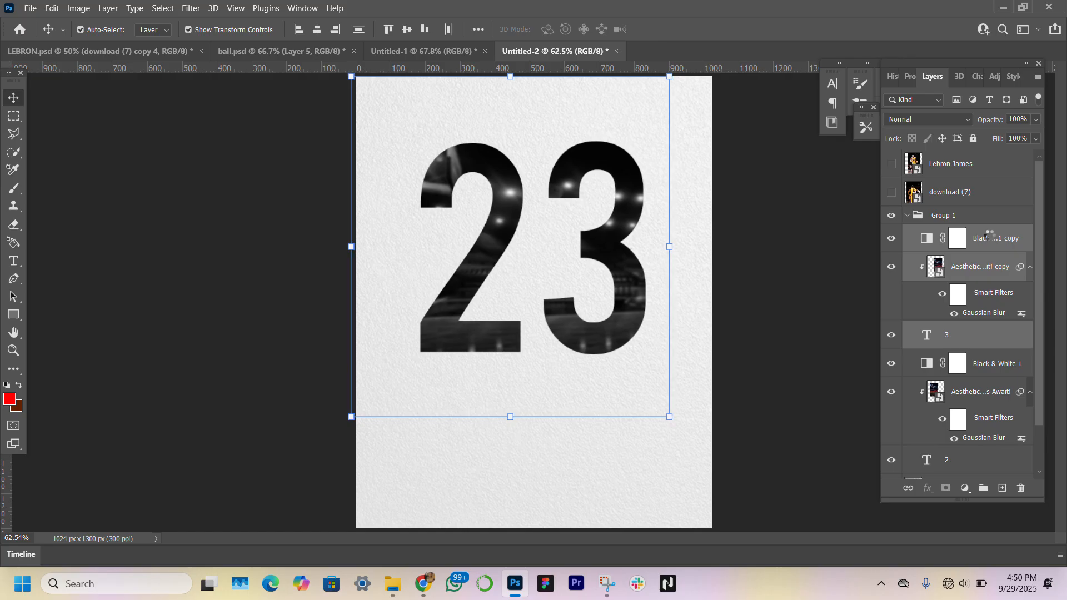
{"action": "key", "text": "Left"}
{"action": "key", "text": "Left"}
{"action": "key", "text": "Left"}
{"action": "key", "text": "Left"}
{"action": "key", "text": "Left"}
{"action": "key", "text": "Left"}
{"action": "key", "text": "Left"}
{"action": "key", "text": "Left"}
{"action": "key", "text": "Left"}
{"action": "key", "text": "Left"}
{"action": "key", "text": "Left"}
{"action": "key", "text": "Left"}
{"action": "key", "text": "Left"}
{"action": "key", "text": "Left"}
{"action": "key", "text": "Left"}
{"action": "key", "text": "Left"}
{"action": "key", "text": "Left"}
{"action": "key", "text": "Left"}
{"action": "key", "text": "Left"}
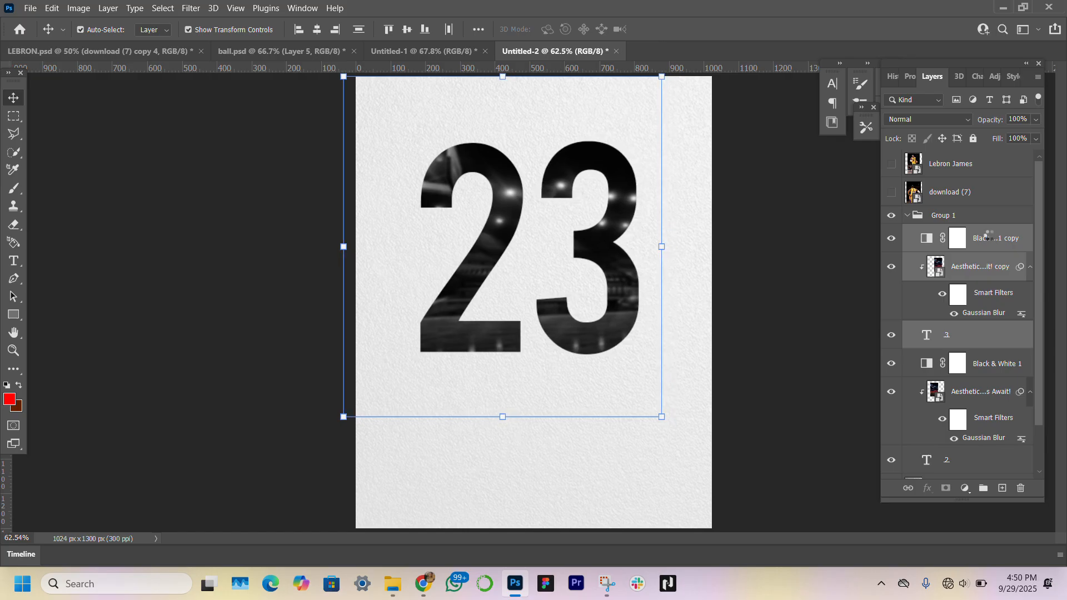
{"action": "key", "text": "Left"}
{"action": "key", "text": "Left"}
{"action": "key", "text": "Left"}
{"action": "key", "text": "Left"}
{"action": "key", "text": "Left"}
{"action": "key", "text": "Left"}
{"action": "key", "text": "Left"}
{"action": "key", "text": "Left"}
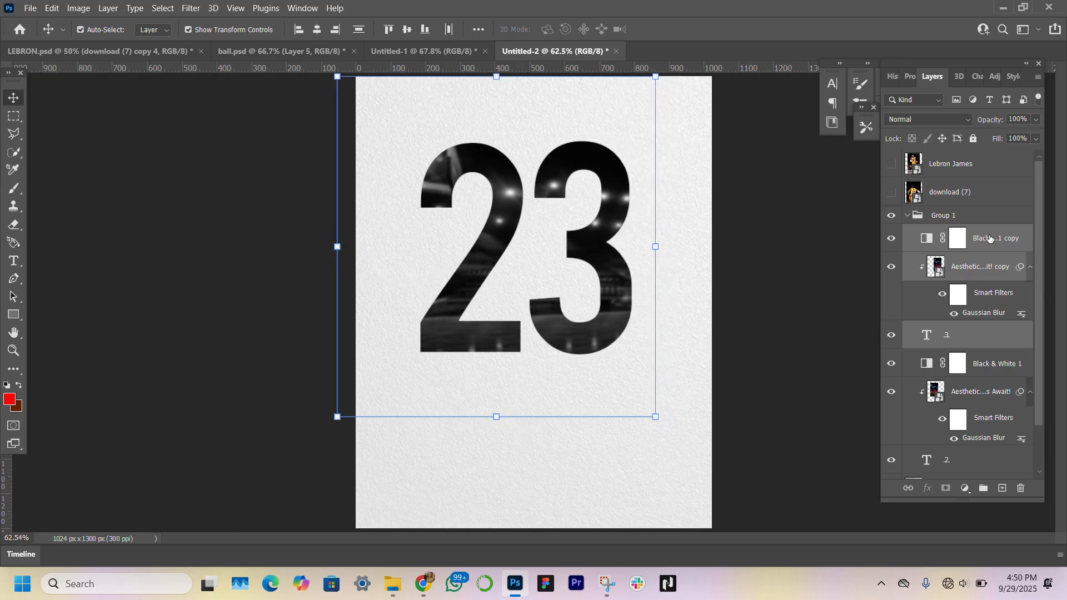
{"action": "left_click", "coordinate": [154, 225]}
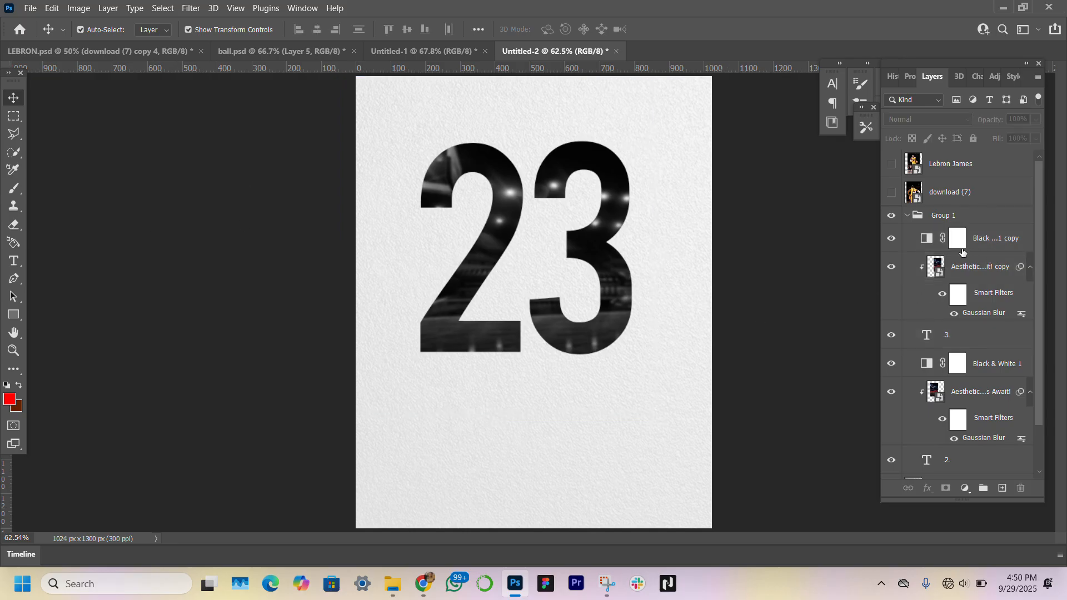
Step: Nudge the whole numeral group right until the "23" is roughly centred horizontally on the canvas
{"action": "left_click", "coordinate": [969, 221]}
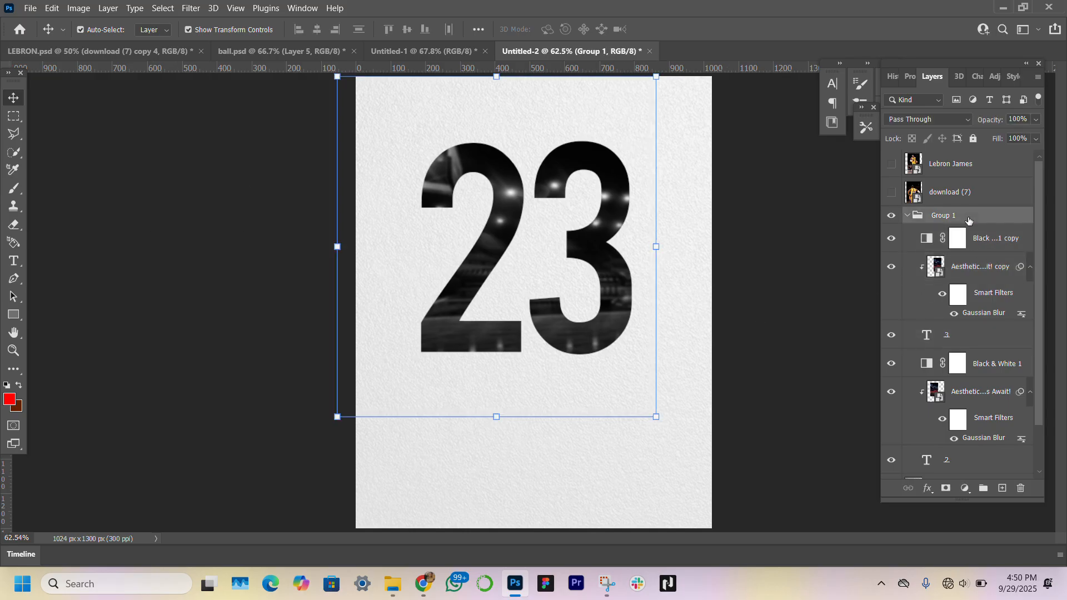
{"action": "key", "text": "Right"}
{"action": "key", "text": "Right"}
{"action": "key", "text": "Right"}
{"action": "key", "text": "Right"}
{"action": "key", "text": "Right"}
{"action": "key", "text": "Right"}
{"action": "key", "text": "Right"}
{"action": "key", "text": "Right"}
{"action": "key", "text": "Right"}
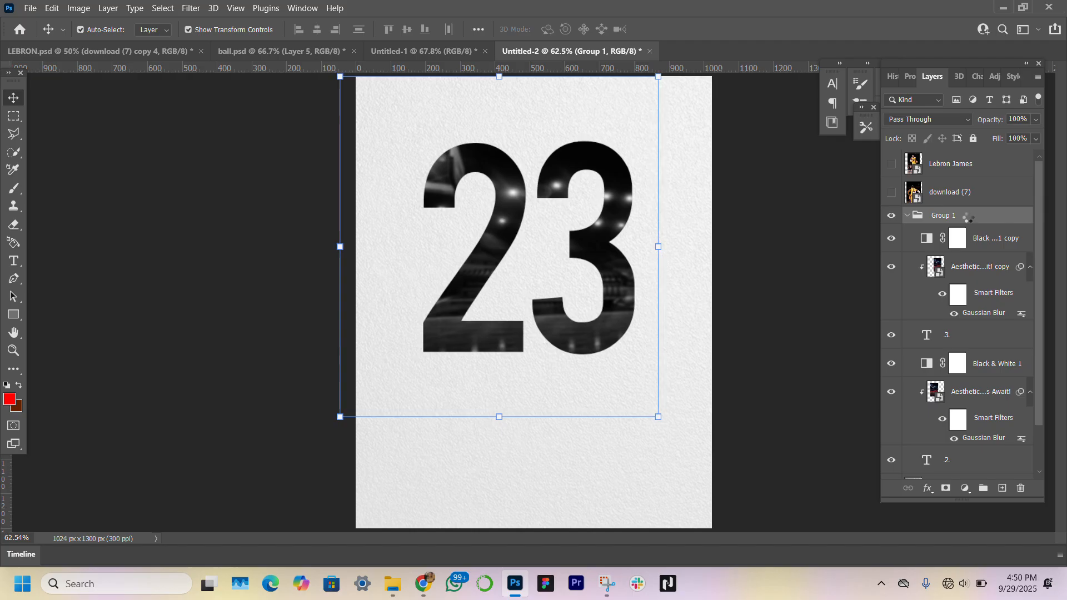
{"action": "key", "text": "Right"}
{"action": "key", "text": "Right"}
{"action": "key", "text": "Right"}
{"action": "key", "text": "Right"}
{"action": "key", "text": "Right"}
{"action": "key", "text": "Right"}
{"action": "key", "text": "Right"}
{"action": "key", "text": "Right"}
{"action": "key", "text": "Right"}
{"action": "key", "text": "Right"}
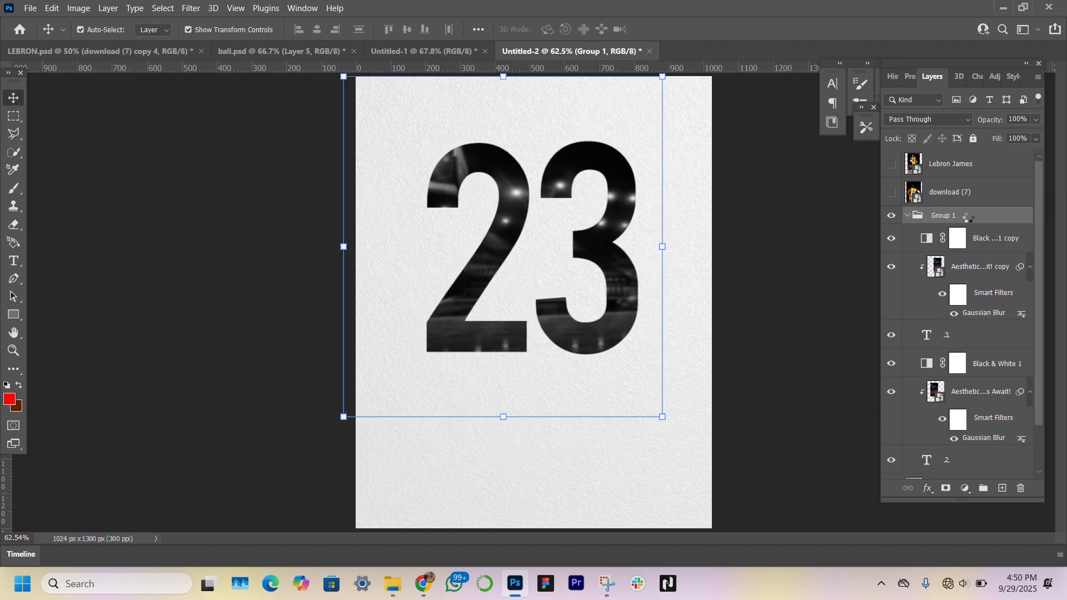
{"action": "key", "text": "Right"}
{"action": "key", "text": "Right"}
{"action": "key", "text": "Right"}
{"action": "key", "text": "Right"}
{"action": "key", "text": "Right"}
{"action": "key", "text": "Right"}
{"action": "key", "text": "Right"}
{"action": "key", "text": "Right"}
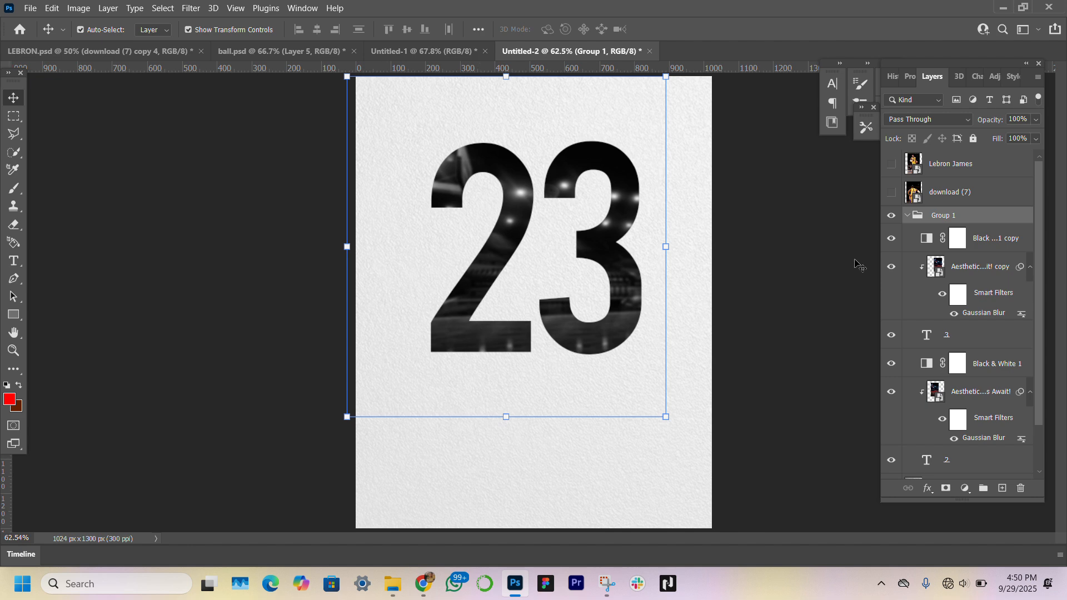
Step: Show the back-view player photo layer "download (7)" and rotate it 2.9 degrees clockwise
{"action": "left_click", "coordinate": [891, 193]}
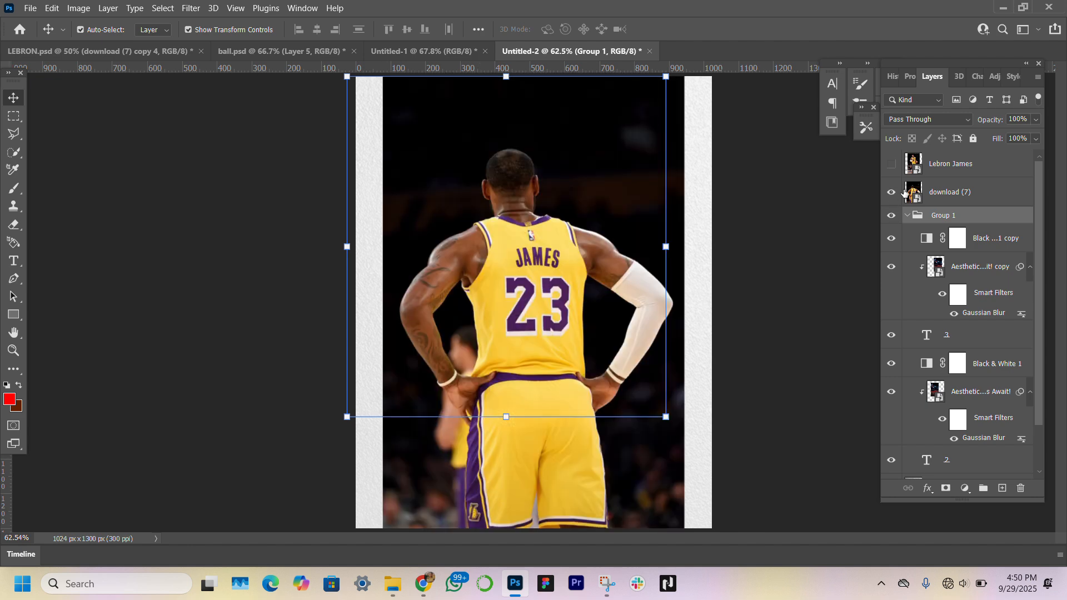
{"action": "left_click", "coordinate": [964, 196]}
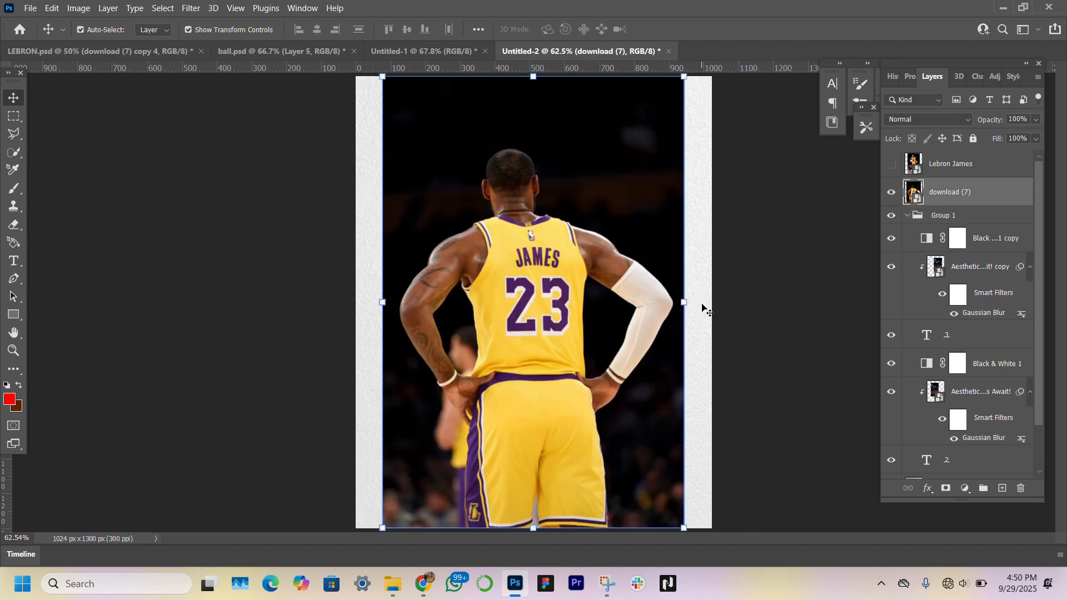
{"action": "left_click_drag", "start_coordinate": [698, 303], "coordinate": [698, 312]}
{"action": "key", "text": "Return"}
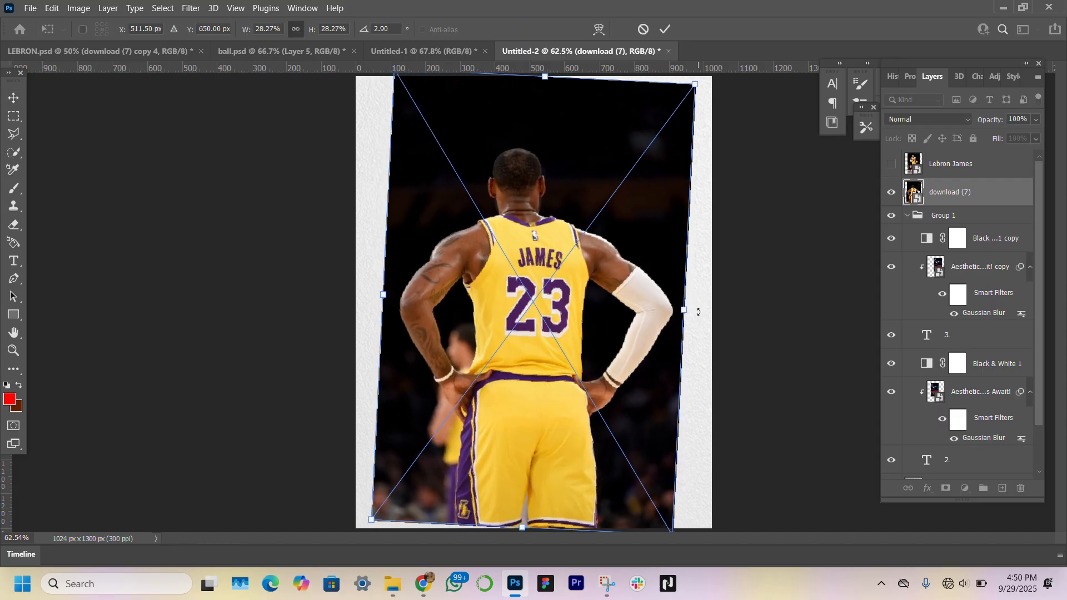
Step: Start a Camera Raw filter on the back-view player photo and set color saturation to Reds -59, Oranges -97 and Yellows +61
{"action": "left_click", "coordinate": [190, 8]}
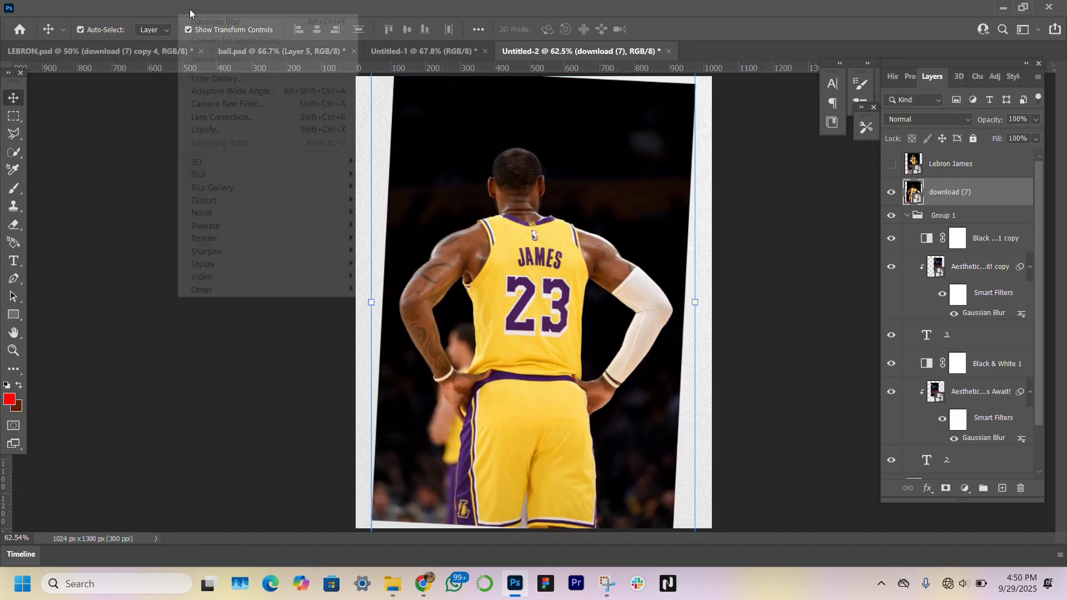
{"action": "left_click", "coordinate": [261, 108]}
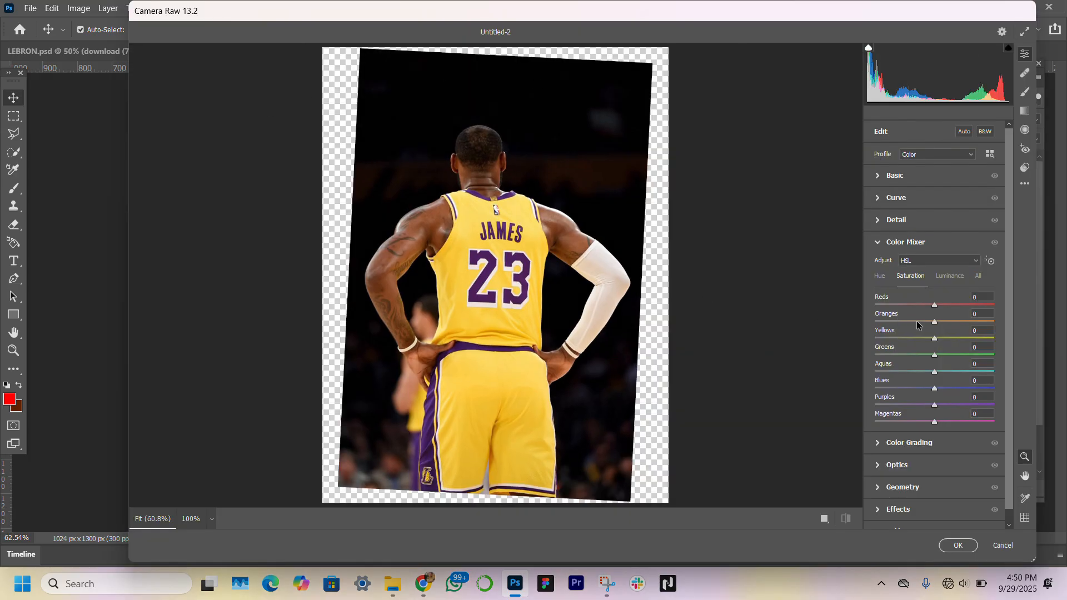
{"action": "left_click", "coordinate": [882, 322]}
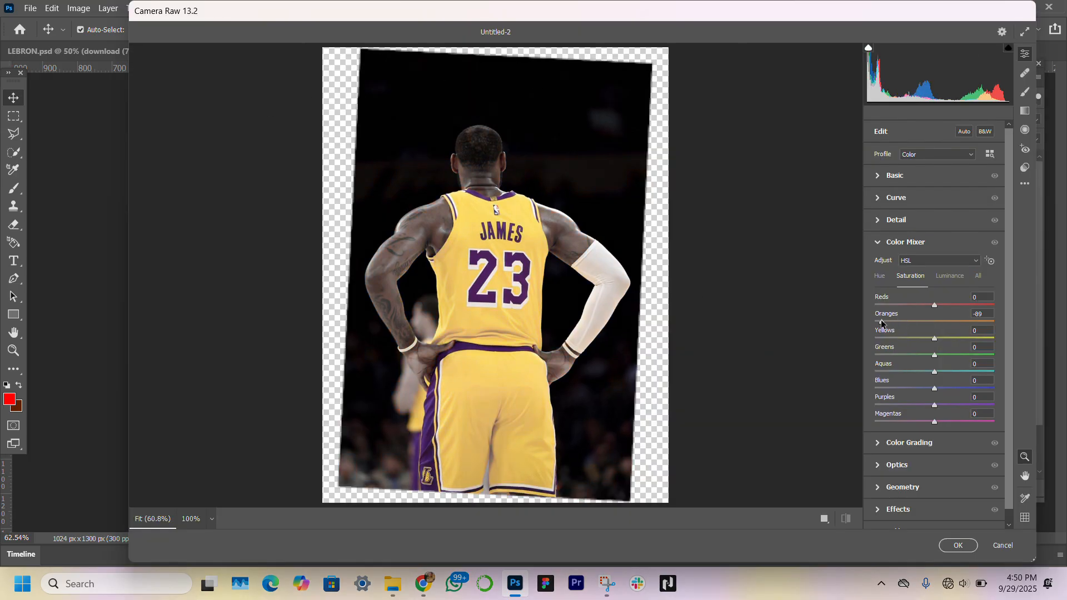
{"action": "left_click_drag", "start_coordinate": [882, 322], "coordinate": [877, 322]}
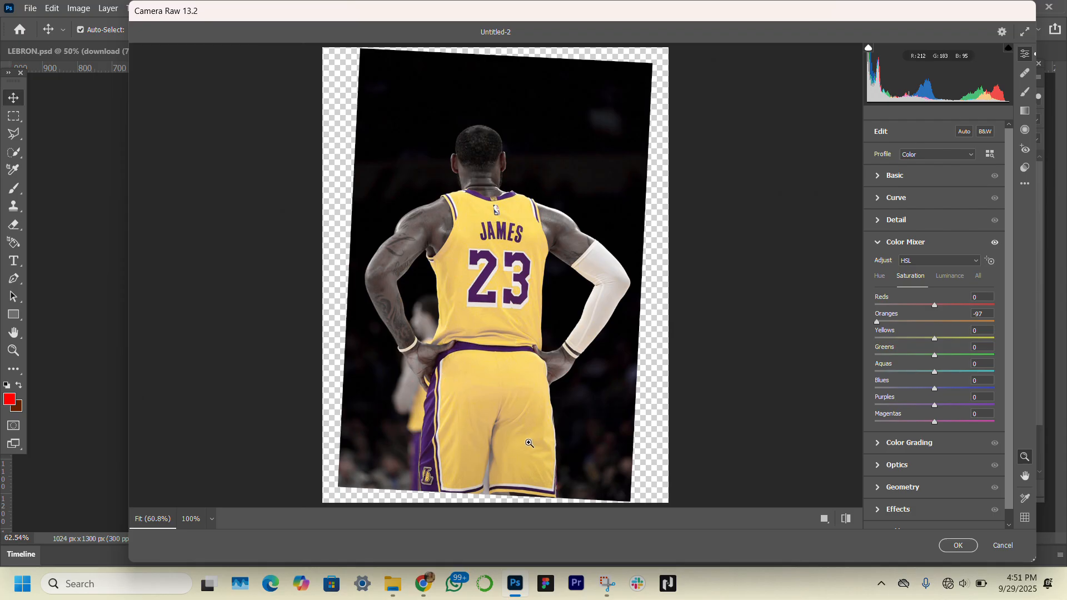
{"action": "left_click", "coordinate": [961, 337]}
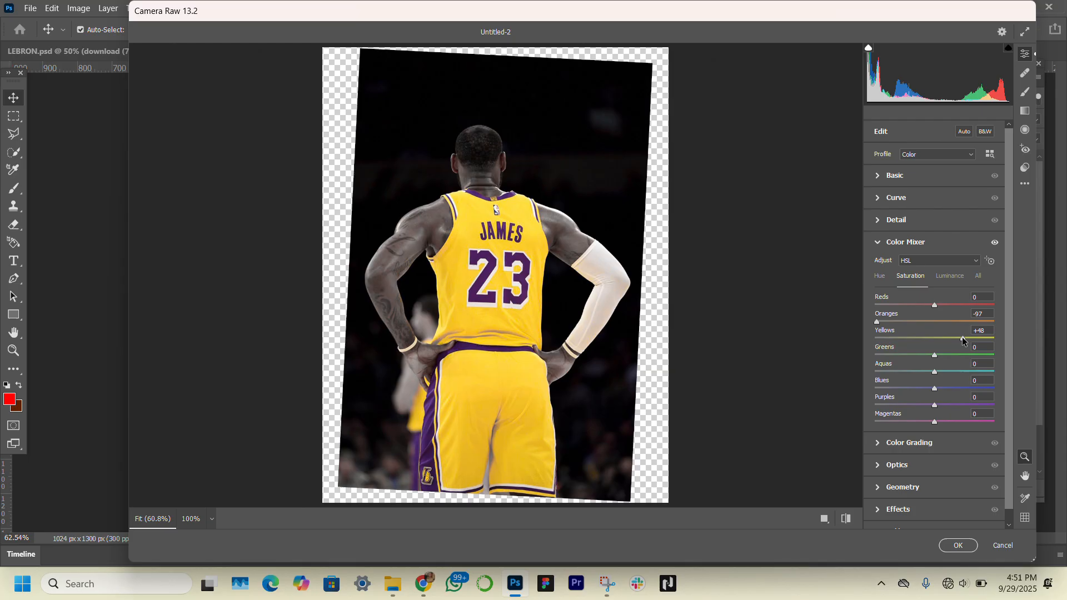
{"action": "left_click", "coordinate": [899, 305]}
{"action": "left_click", "coordinate": [971, 338]}
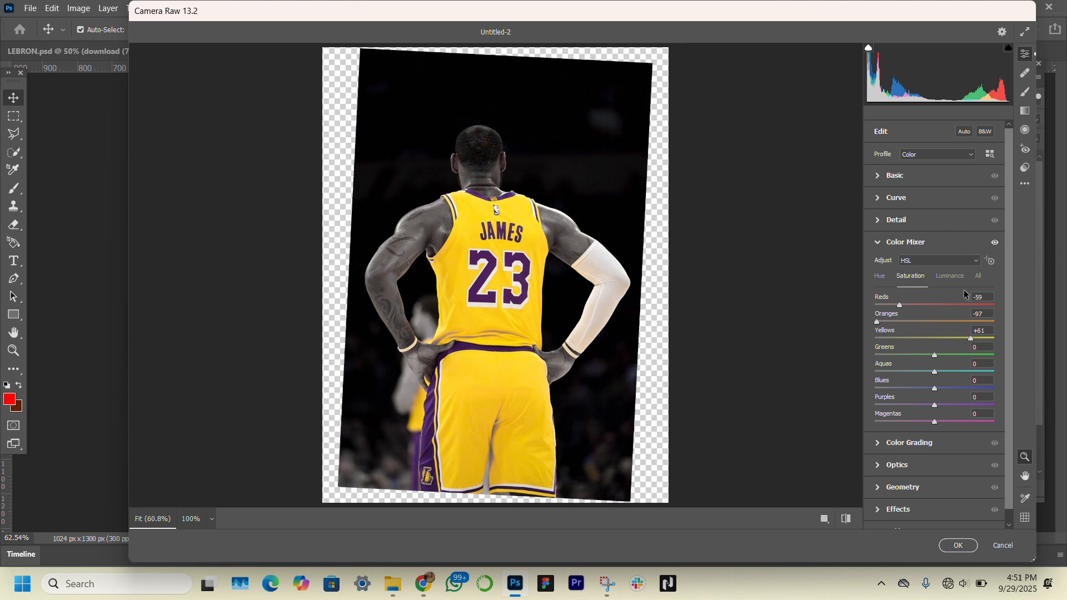
Step: Set the Camera Raw tone values to Contrast +21, Shadows -11, Whites -18 and Blacks -19
{"action": "left_click", "coordinate": [878, 183]}
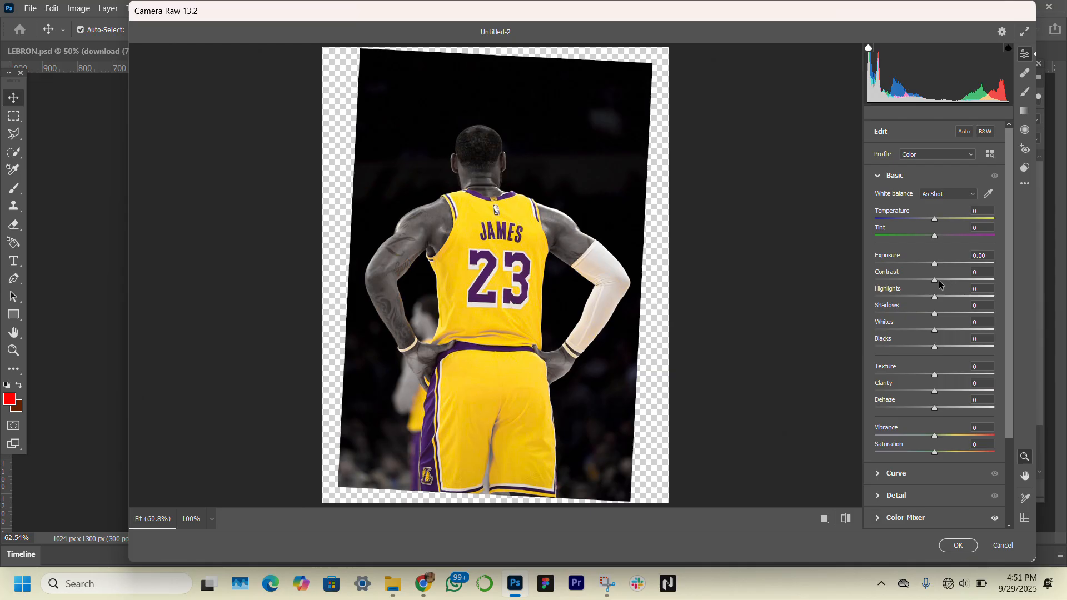
{"action": "left_click", "coordinate": [947, 280]}
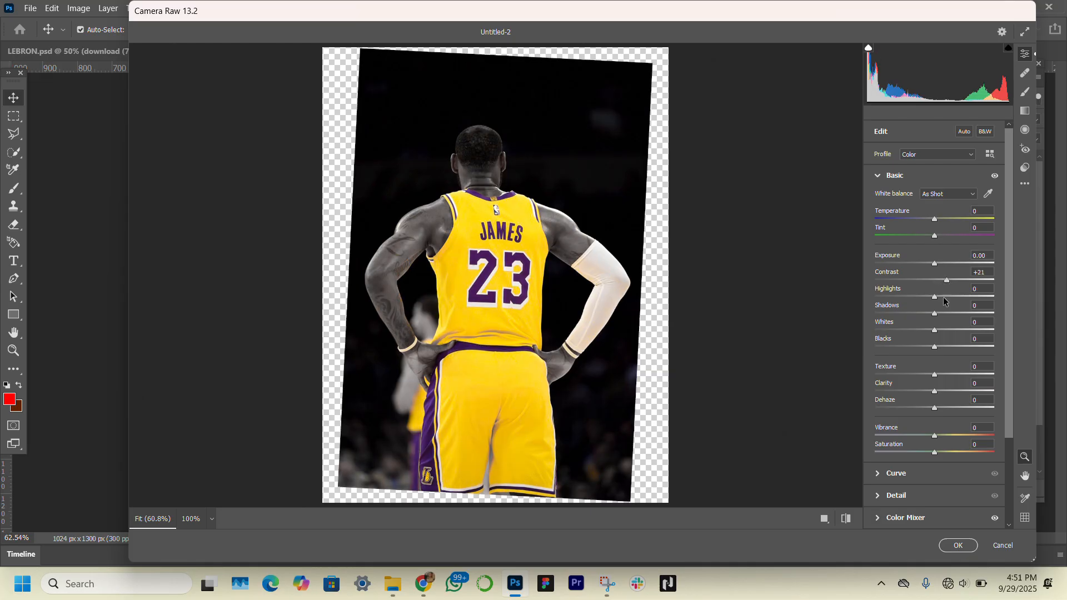
{"action": "left_click", "coordinate": [927, 314]}
{"action": "left_click", "coordinate": [923, 331]}
{"action": "left_click", "coordinate": [924, 347]}
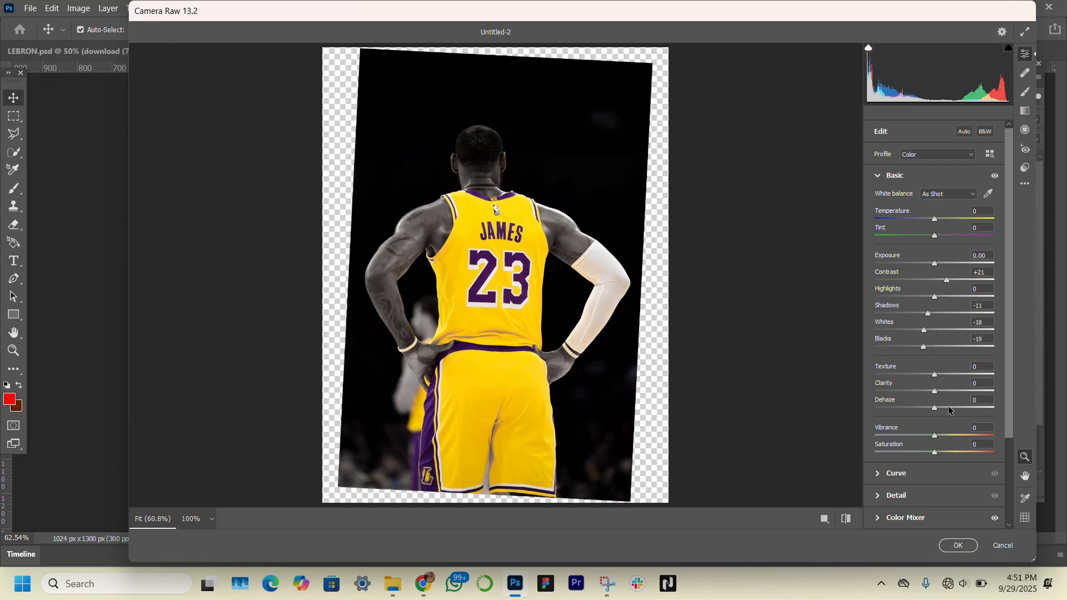
Step: Set Dehaze to +18, Clarity to +13 and Texture to +47, and apply the Camera Raw filter
{"action": "left_click", "coordinate": [946, 409]}
{"action": "left_click", "coordinate": [943, 392]}
{"action": "left_click", "coordinate": [963, 375]}
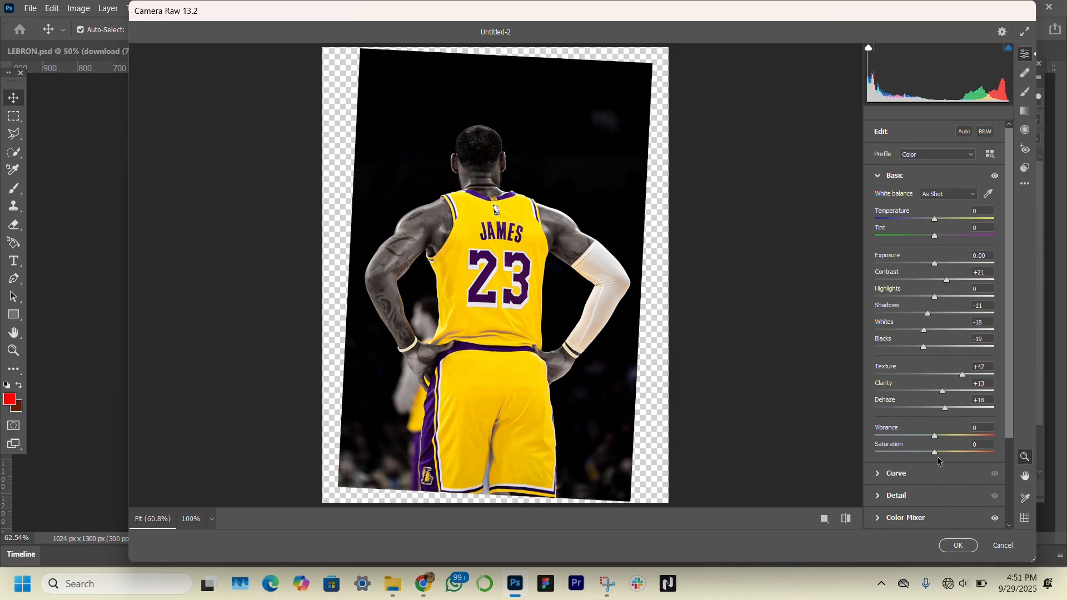
{"action": "left_click", "coordinate": [955, 544]}
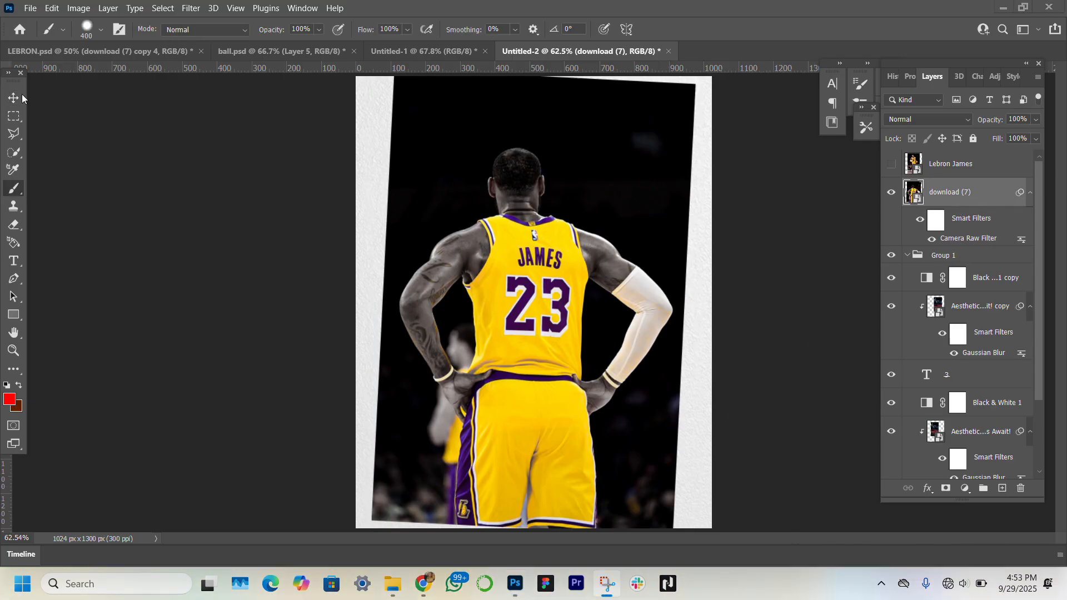
Step: Mask out the background of the back-view player photo with Select Subject and convert the masked layer to a smart object
{"action": "left_click", "coordinate": [22, 95]}
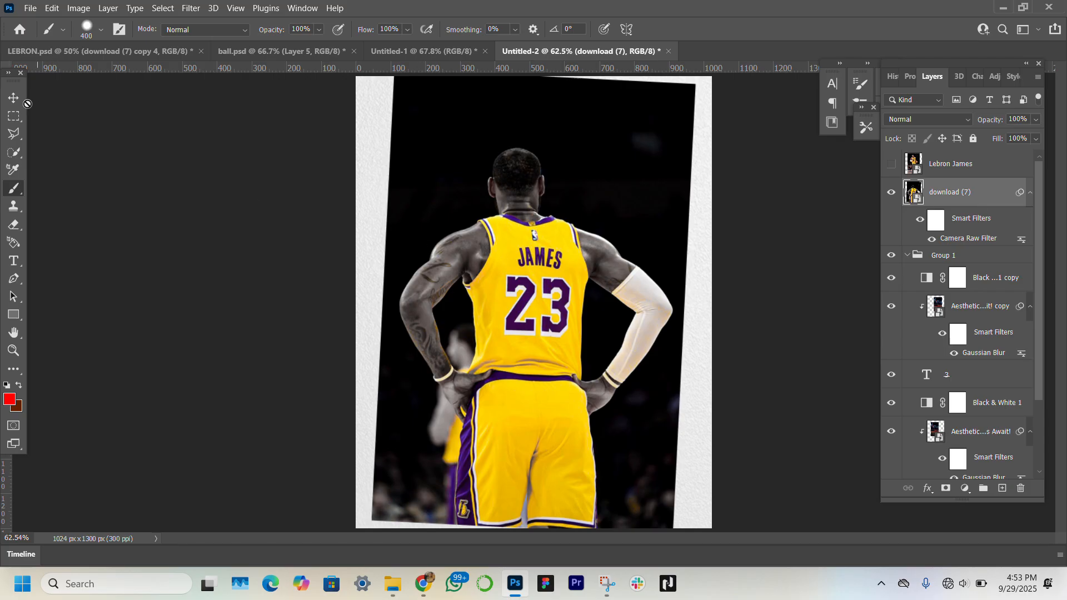
{"action": "left_click", "coordinate": [13, 98]}
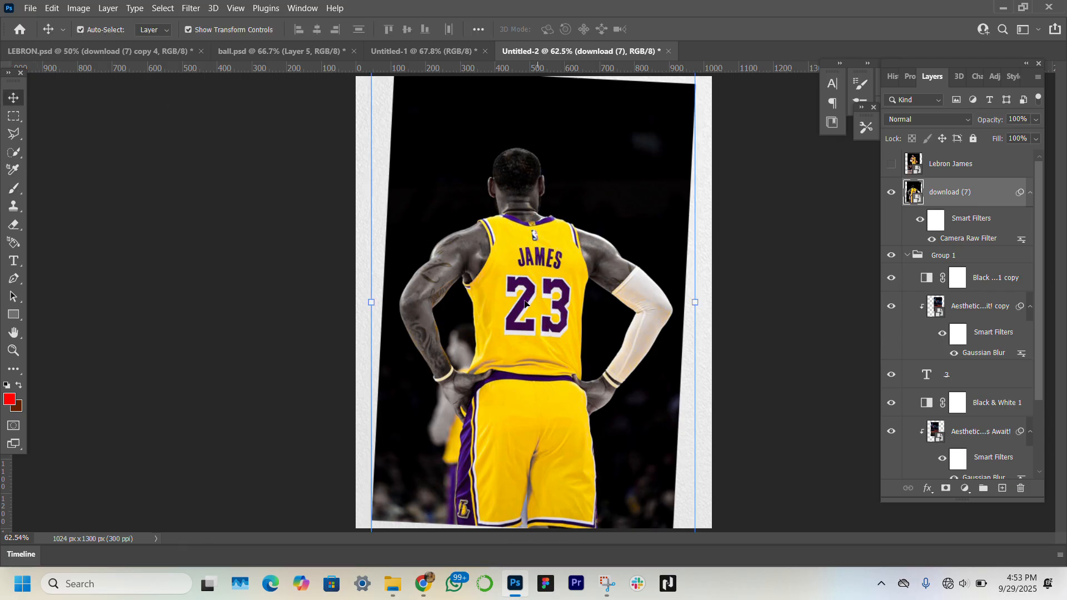
{"action": "left_click", "coordinate": [164, 8]}
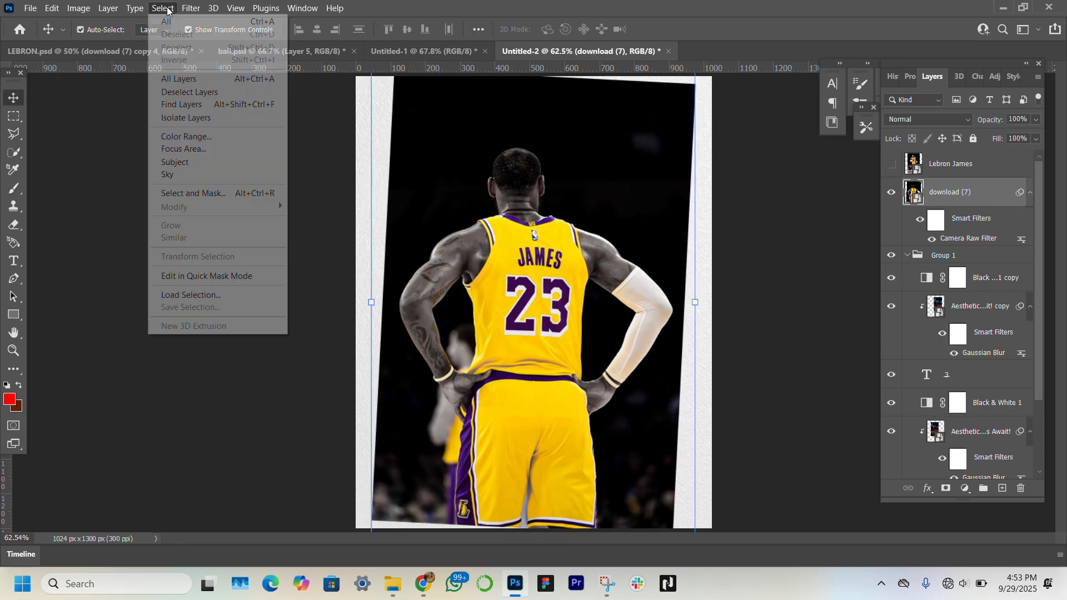
{"action": "left_click", "coordinate": [222, 162]}
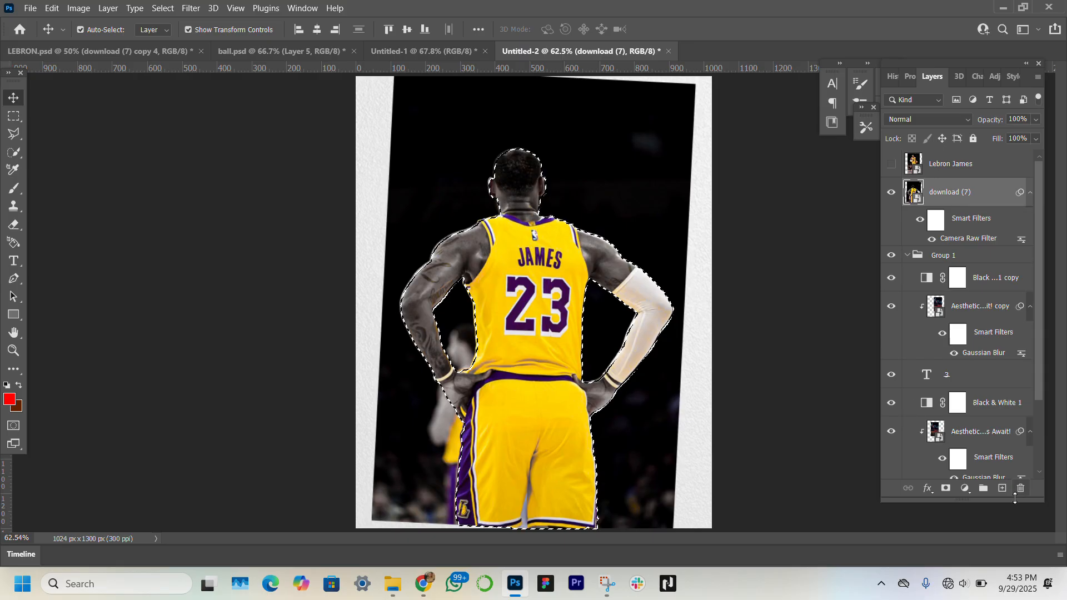
{"action": "left_click", "coordinate": [945, 488]}
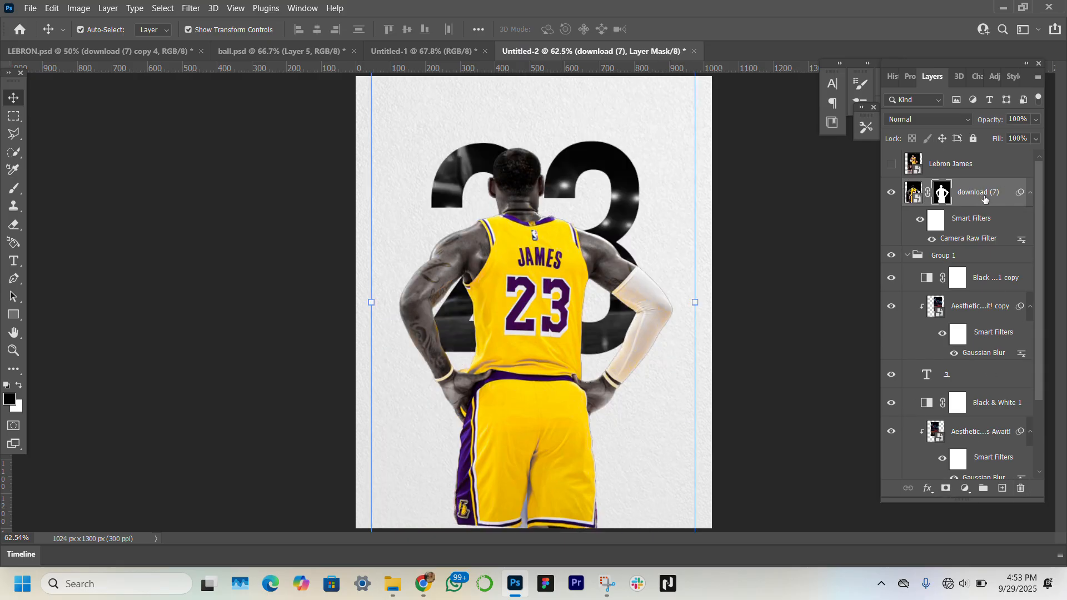
{"action": "right_click", "coordinate": [976, 199]}
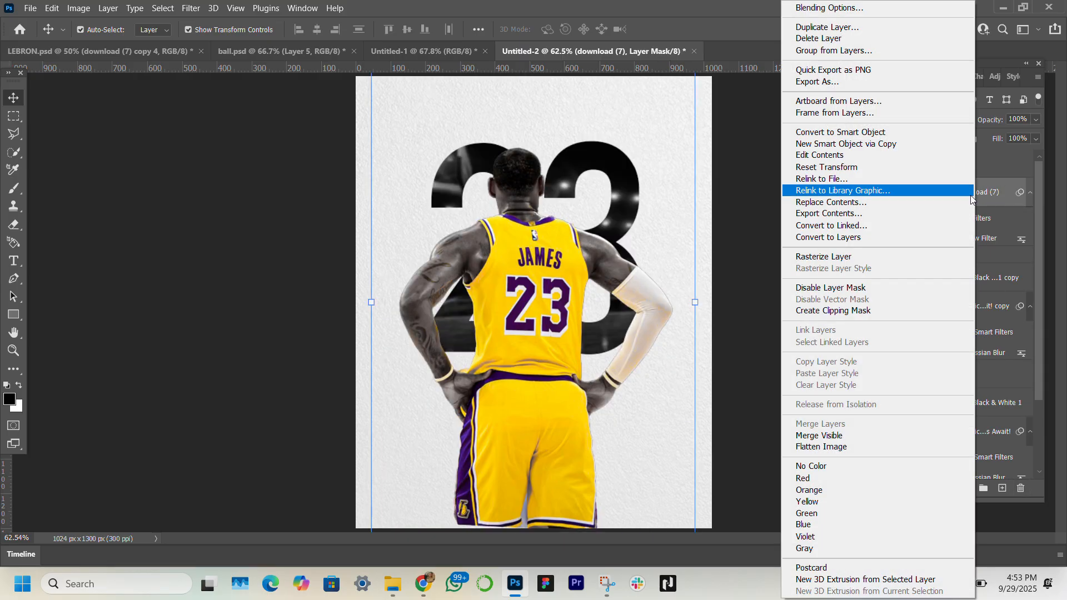
{"action": "left_click", "coordinate": [875, 137]}
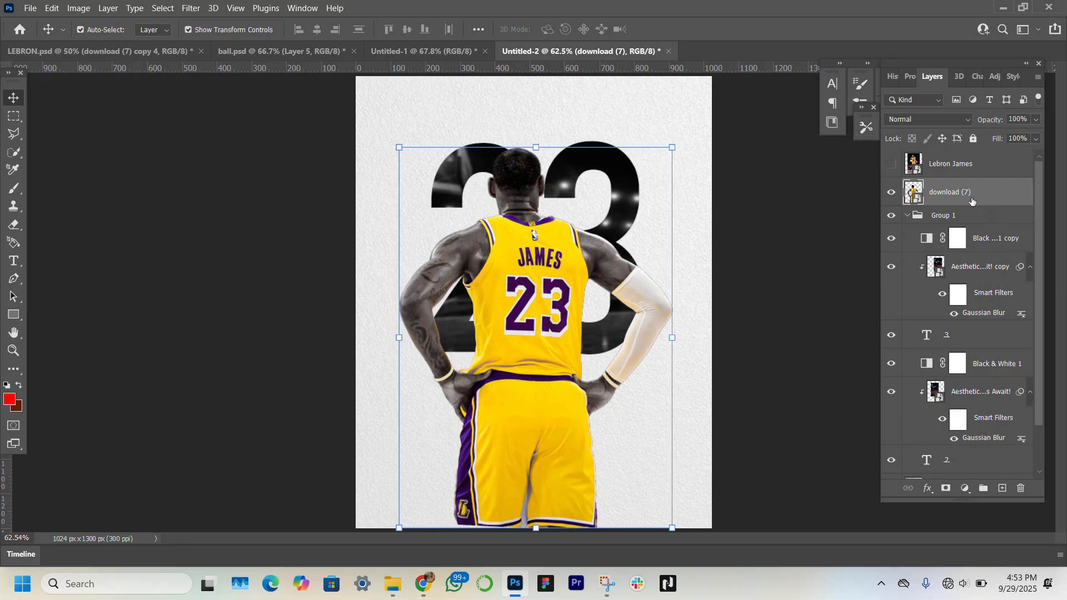
Step: Group the "3" text with its court image and Black & White adjustment, and convert that group to a smart object
{"action": "left_click", "coordinate": [995, 238]}
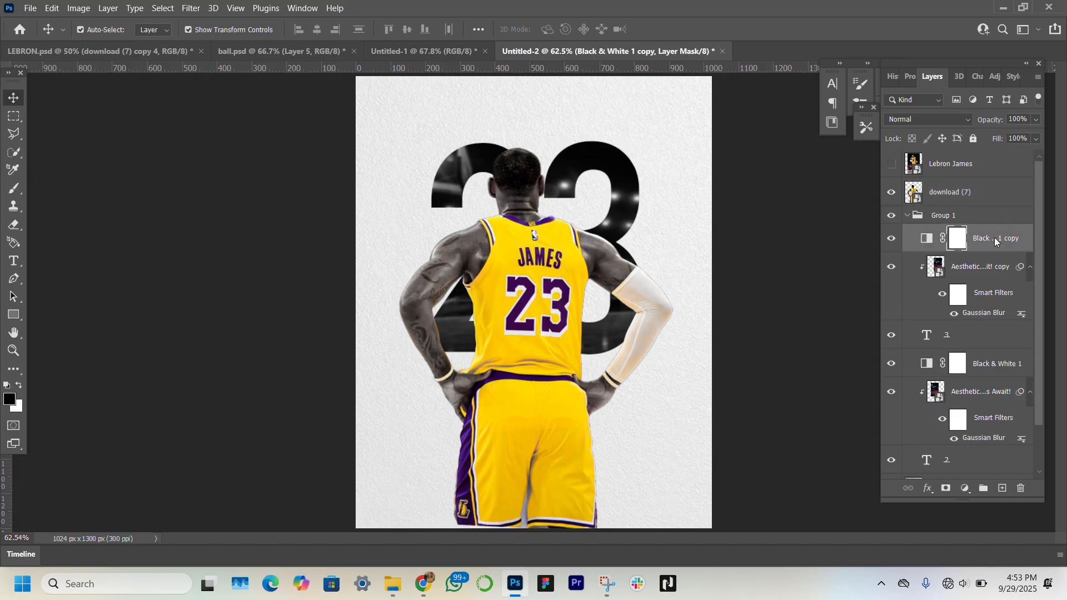
{"action": "left_click", "coordinate": [995, 344], "text": "shift"}
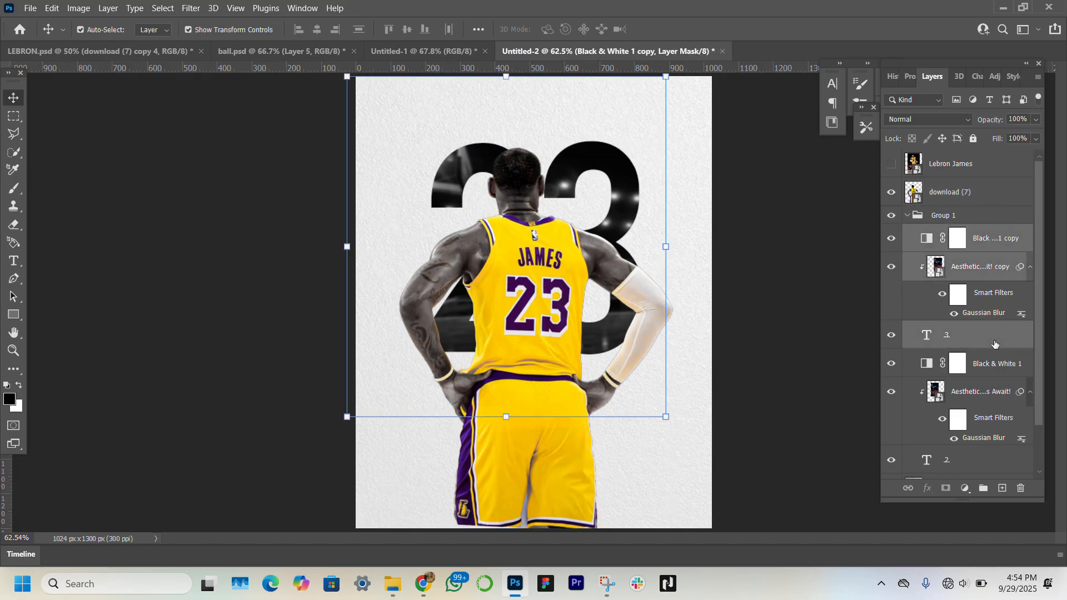
{"action": "key", "text": "ctrl+g"}
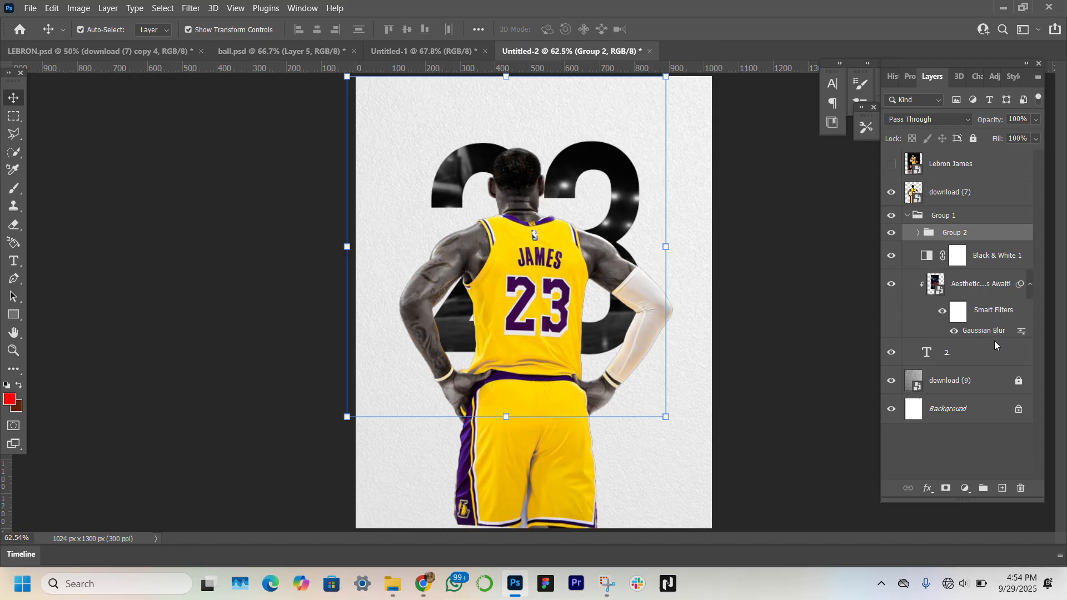
{"action": "right_click", "coordinate": [993, 239]}
{"action": "left_click", "coordinate": [902, 183]}
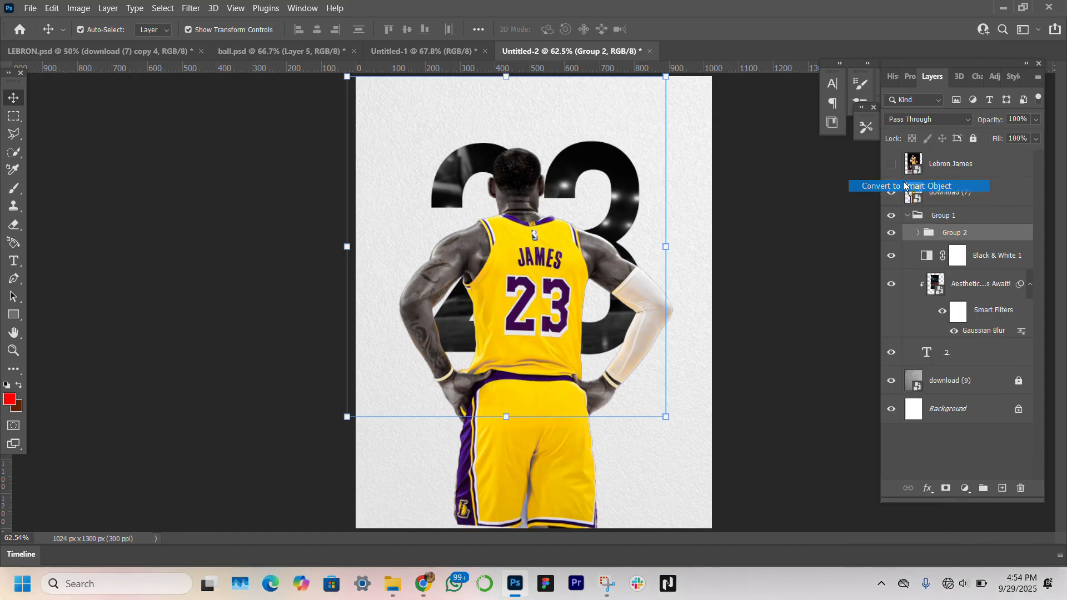
Step: Scale the cut-out player to 88.06% and position it over the "3", with the head rising above the numeral
{"action": "left_click", "coordinate": [514, 446]}
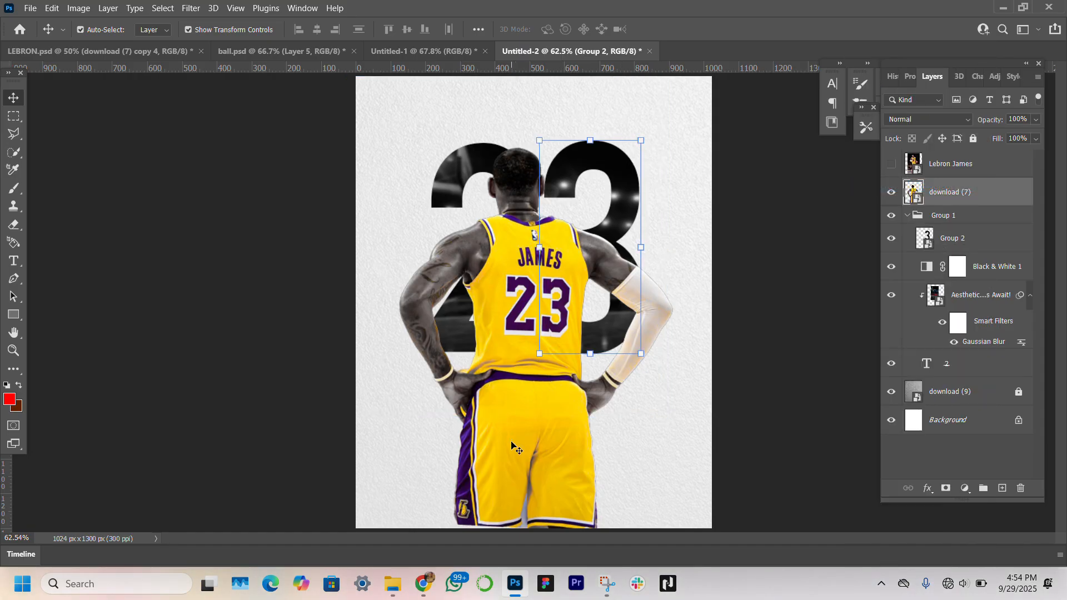
{"action": "left_click_drag", "start_coordinate": [512, 446], "coordinate": [570, 391]}
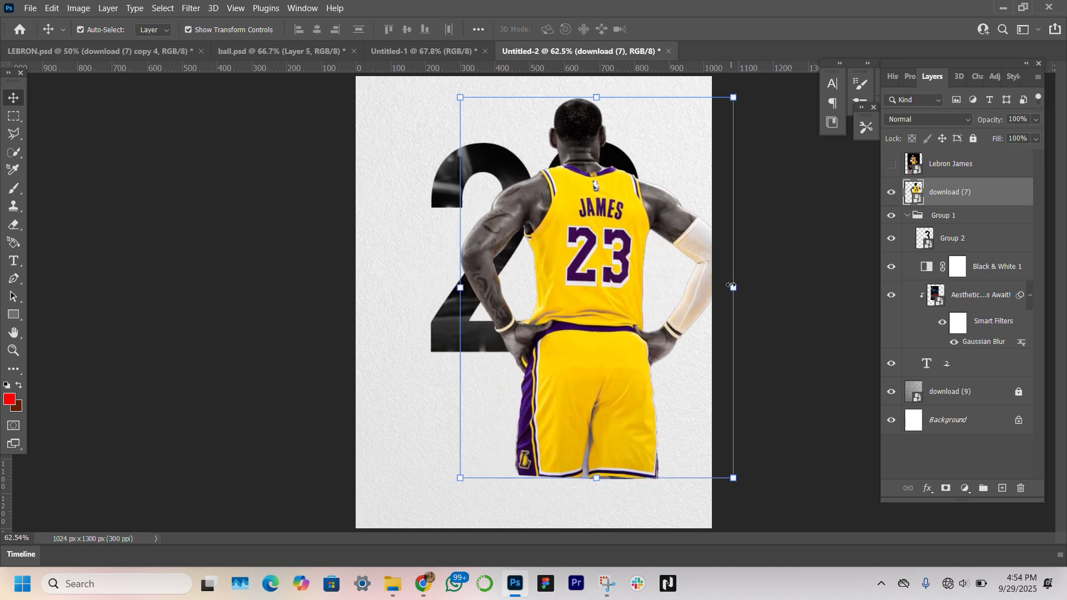
{"action": "left_click_drag", "start_coordinate": [733, 286], "coordinate": [703, 251]}
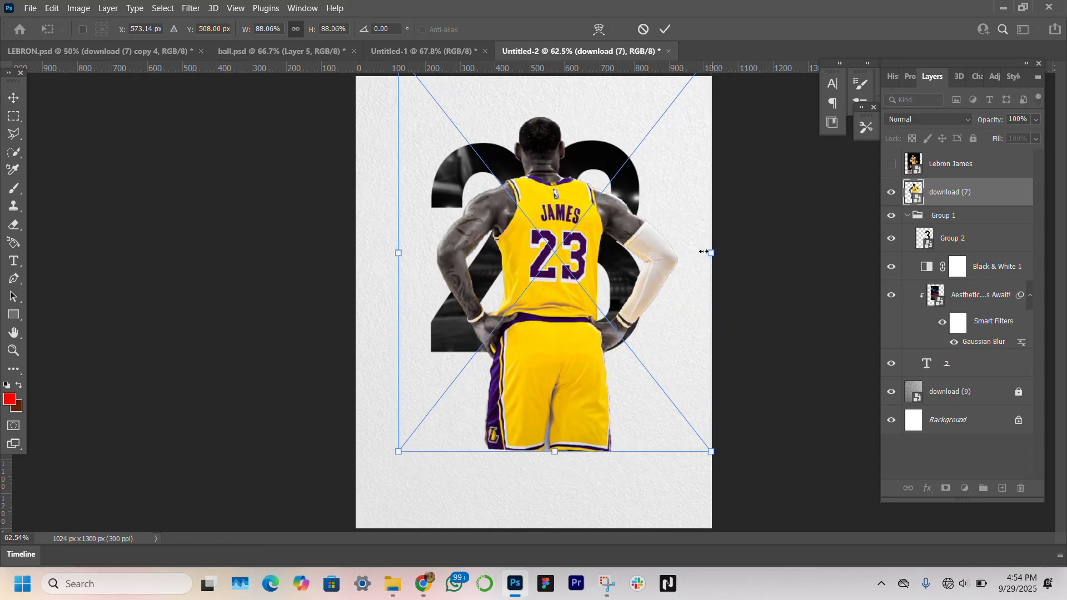
{"action": "left_click_drag", "start_coordinate": [578, 260], "coordinate": [607, 251]}
{"action": "key", "text": "Return"}
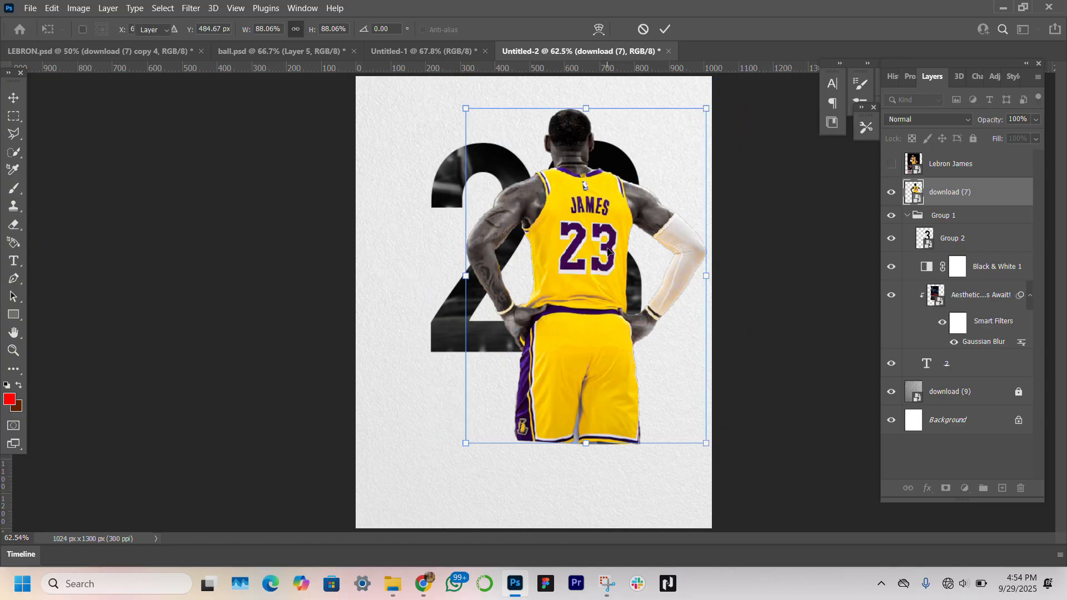
Step: Clip the player layer "download (7)" to the "3" smart object and place an unclipped duplicate of it directly above
{"action": "right_click", "coordinate": [983, 200]}
{"action": "left_click", "coordinate": [855, 310]}
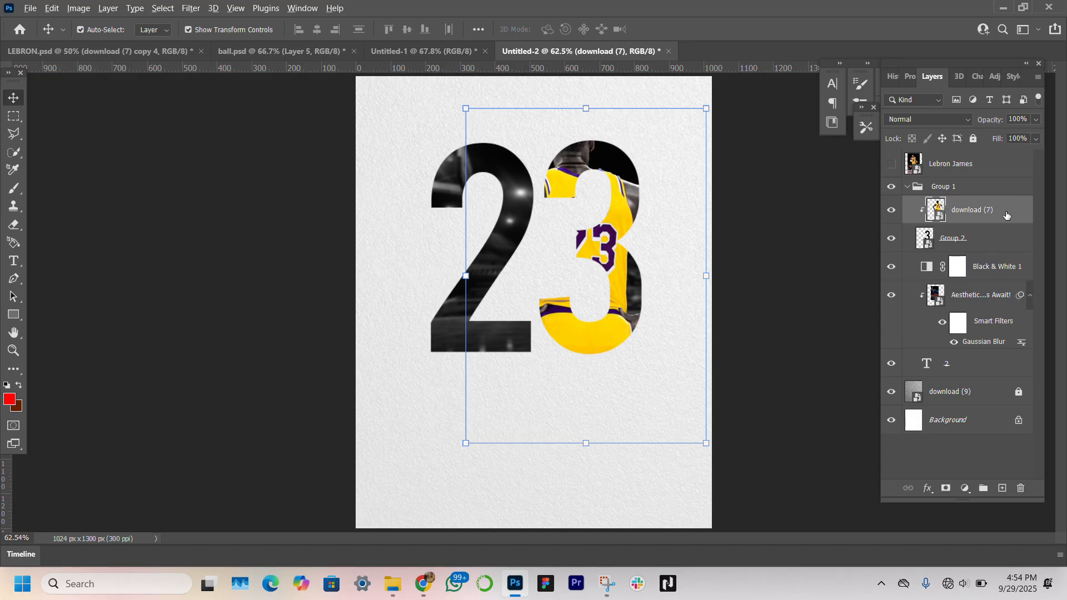
{"action": "left_click_drag", "start_coordinate": [1003, 213], "coordinate": [1004, 197]}
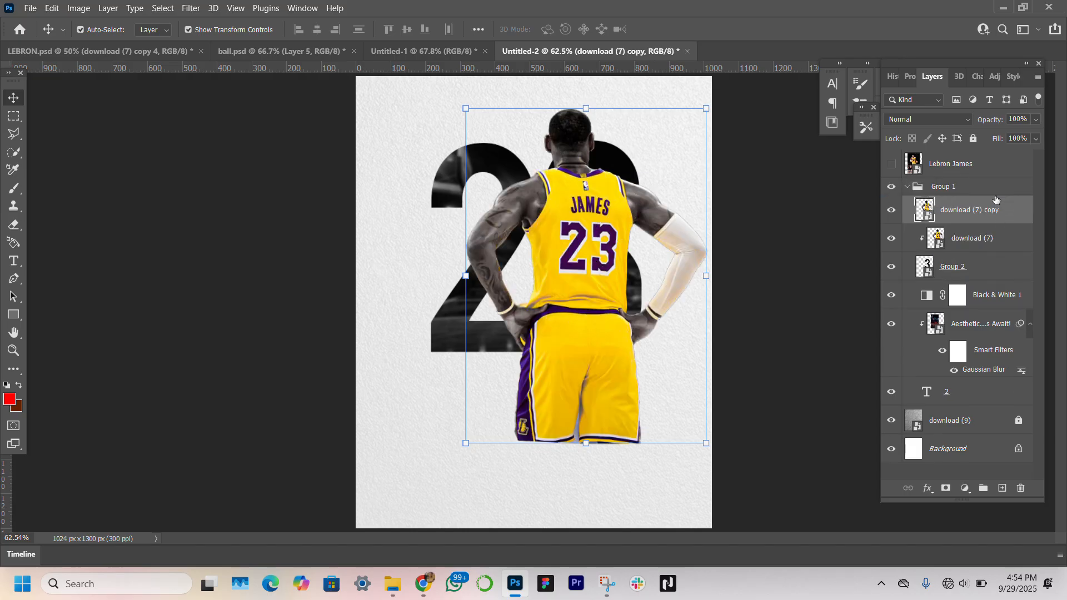
Step: Add a layer mask to the duplicated player and paint out the shorts and the sleeved arm outside the "3" with a soft black brush
{"action": "left_click", "coordinate": [945, 488]}
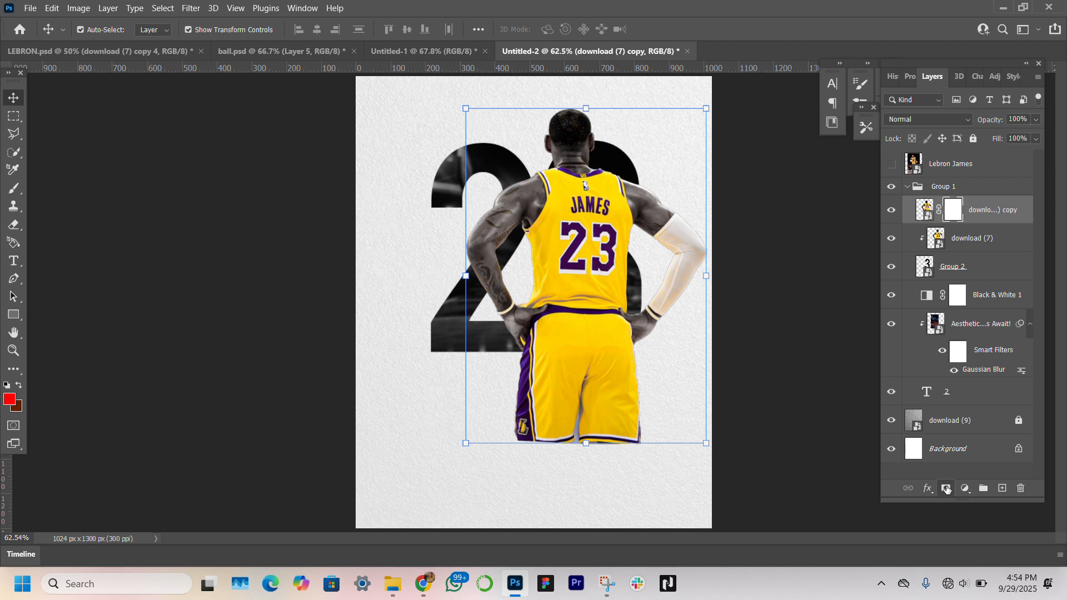
{"action": "key", "text": "b"}
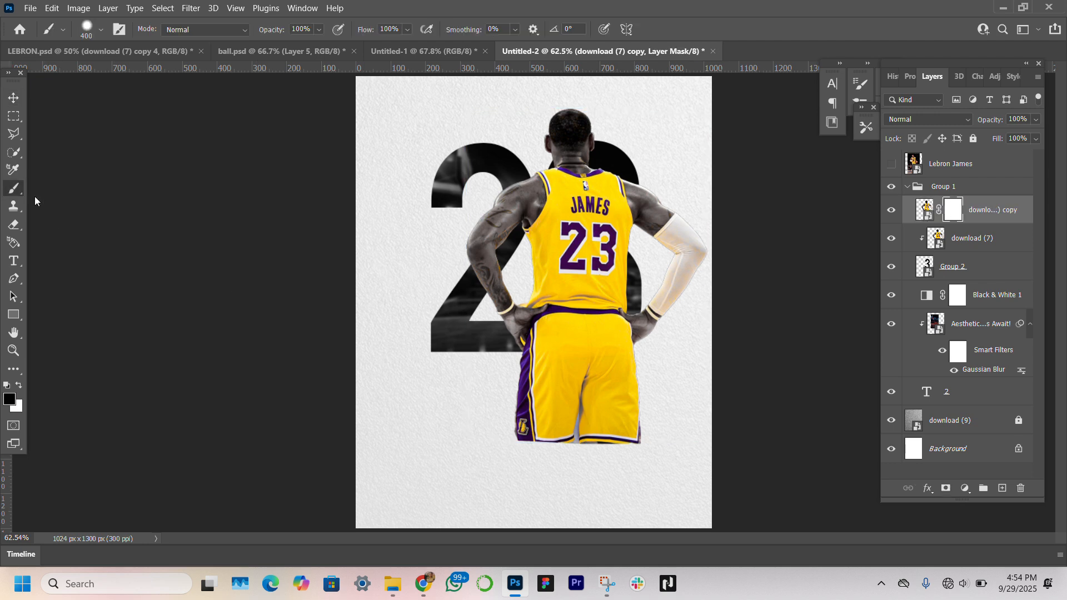
{"action": "left_click", "coordinate": [543, 438]}
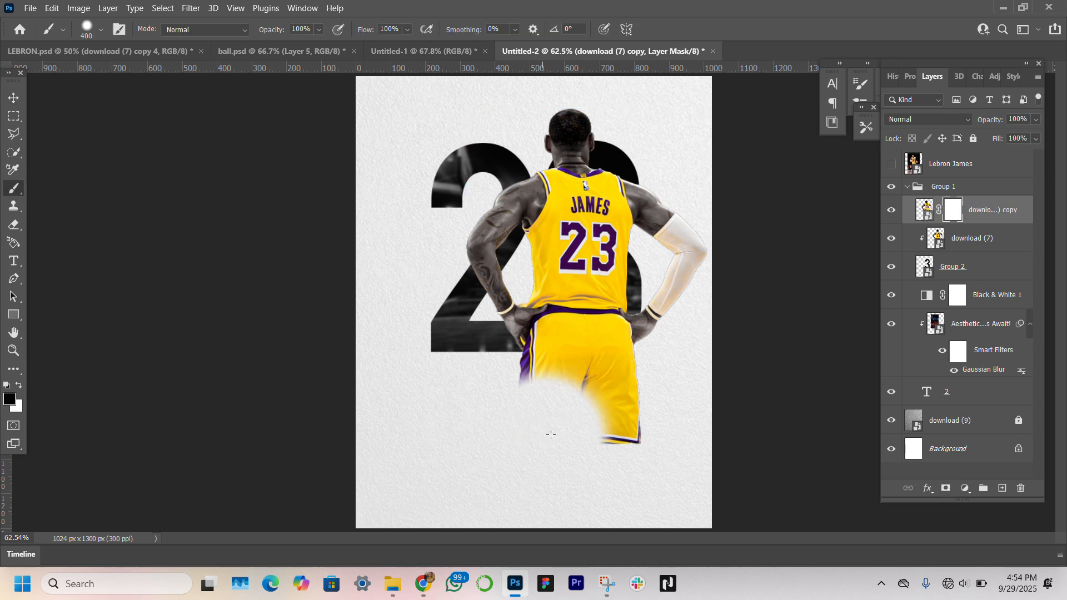
{"action": "mouse_move", "coordinate": [576, 434]}
{"action": "left_mouse_down"}
{"action": "mouse_move", "coordinate": [507, 428]}
{"action": "mouse_move", "coordinate": [659, 465]}
{"action": "left_mouse_up"}
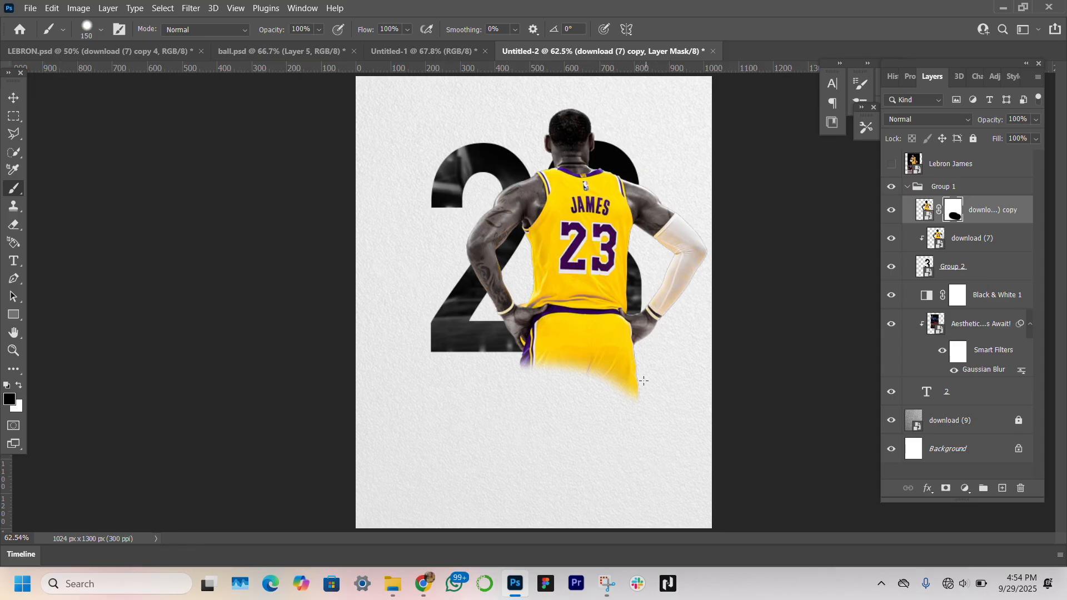
{"action": "mouse_move", "coordinate": [643, 381]}
{"action": "left_mouse_down"}
{"action": "mouse_move", "coordinate": [619, 403]}
{"action": "mouse_move", "coordinate": [636, 383]}
{"action": "mouse_move", "coordinate": [635, 365]}
{"action": "mouse_move", "coordinate": [623, 369]}
{"action": "mouse_move", "coordinate": [657, 363]}
{"action": "mouse_move", "coordinate": [666, 312]}
{"action": "mouse_move", "coordinate": [675, 322]}
{"action": "mouse_move", "coordinate": [699, 255]}
{"action": "mouse_move", "coordinate": [675, 249]}
{"action": "mouse_move", "coordinate": [655, 182]}
{"action": "mouse_move", "coordinate": [652, 229]}
{"action": "mouse_move", "coordinate": [634, 245]}
{"action": "left_mouse_up"}
{"action": "mouse_move", "coordinate": [626, 402]}
{"action": "left_mouse_down"}
{"action": "mouse_move", "coordinate": [570, 362]}
{"action": "mouse_move", "coordinate": [536, 365]}
{"action": "left_mouse_up"}
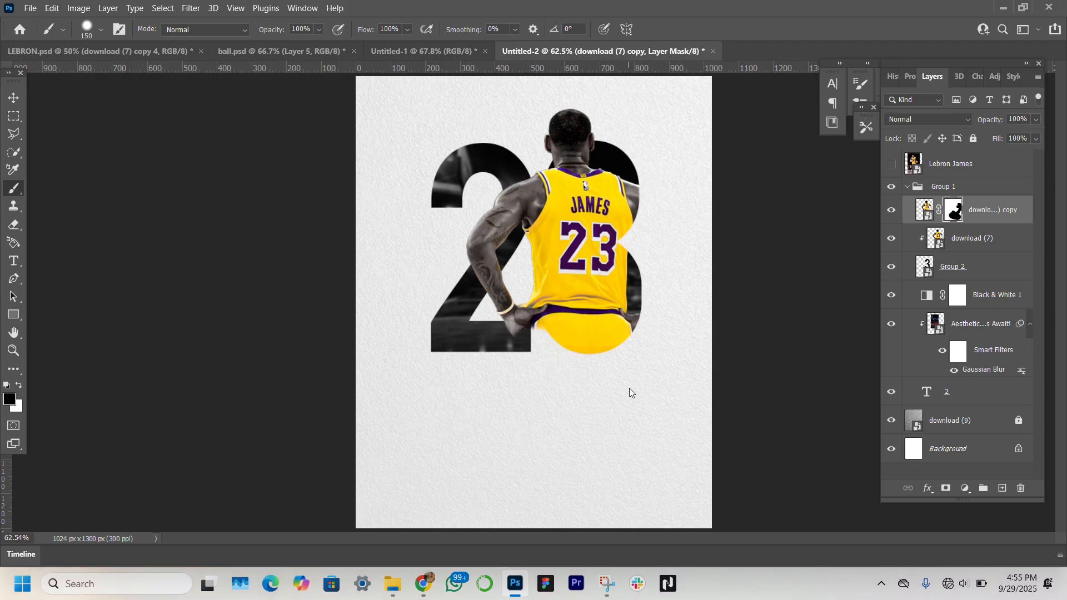
Step: Select the hidden "Lebron James" photo layer with the Move tool active and make it visible
{"action": "left_click", "coordinate": [14, 104]}
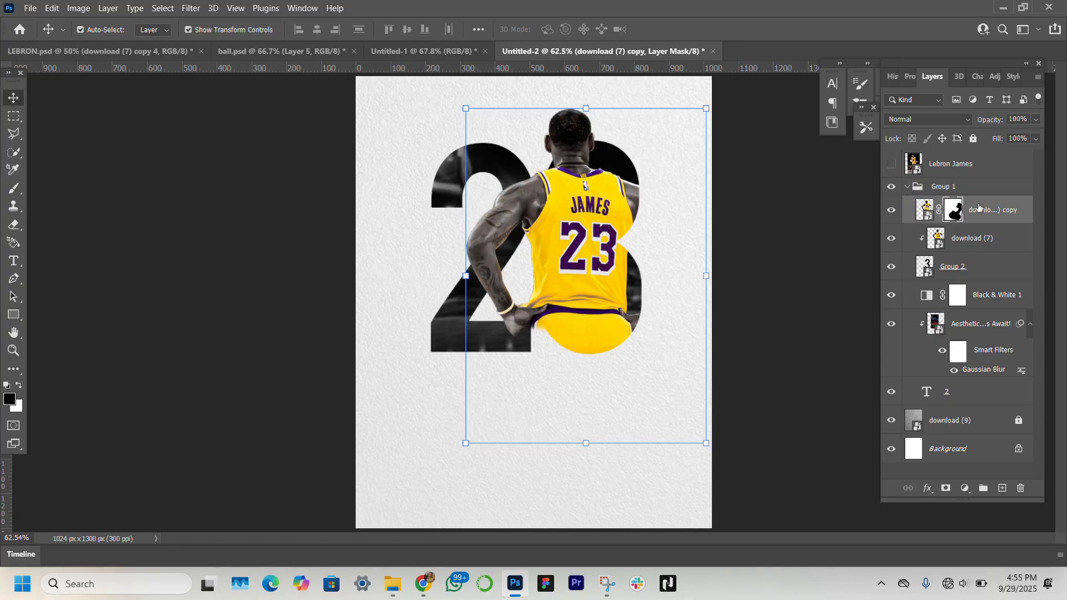
{"action": "left_click", "coordinate": [959, 167]}
{"action": "left_click", "coordinate": [891, 164]}
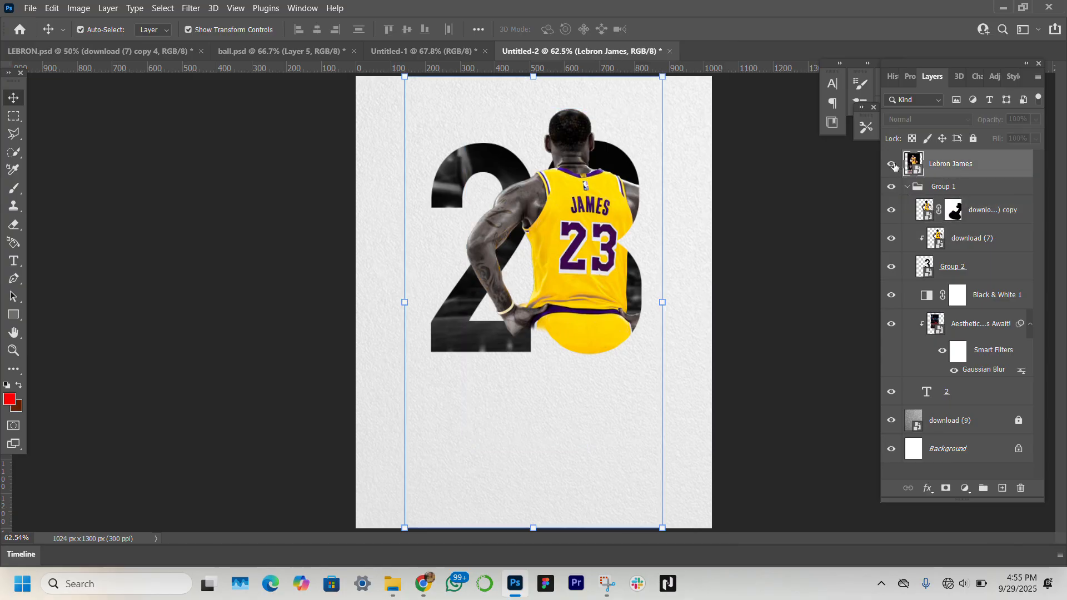
Step: Show the "Lebron James" photo and set its Camera Raw Contrast +14, Shadows -19, Blacks -21, Texture +31, Clarity +14 and Dehaze +26
{"action": "left_click", "coordinate": [891, 163]}
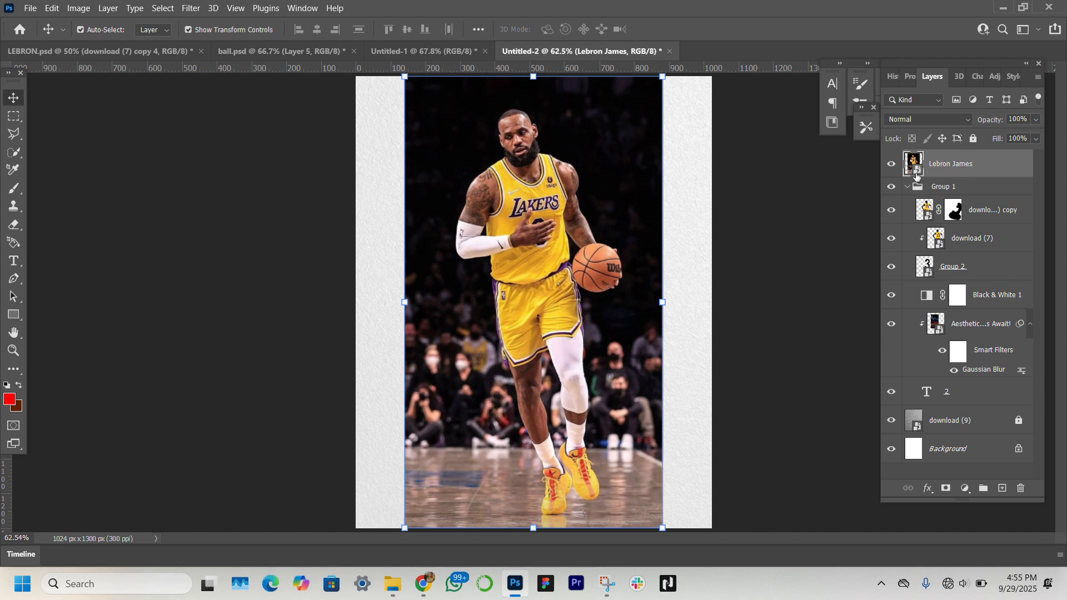
{"action": "left_click", "coordinate": [187, 10]}
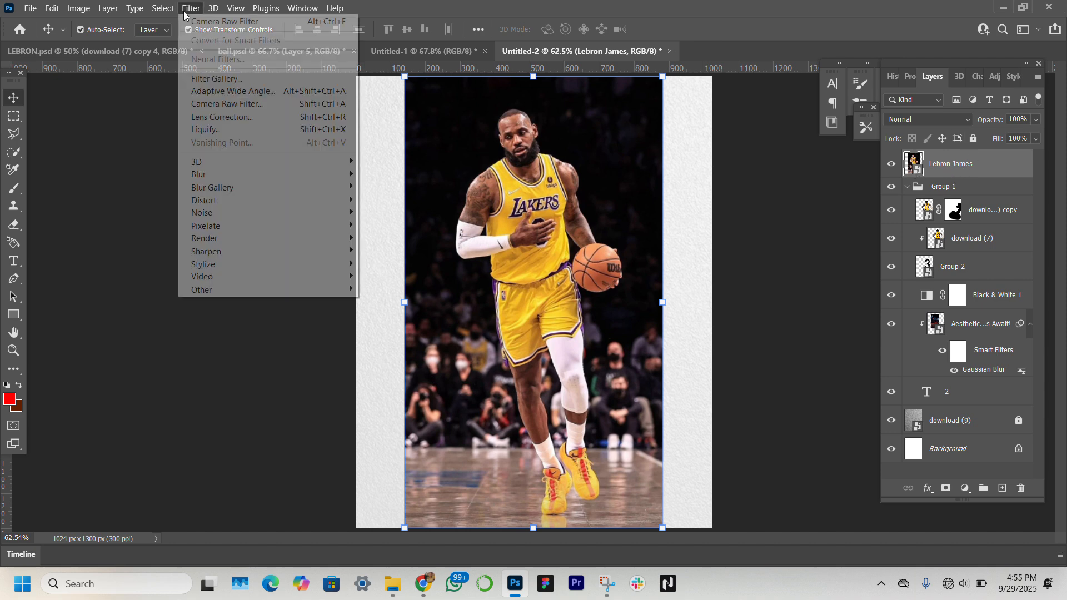
{"action": "left_click", "coordinate": [202, 23]}
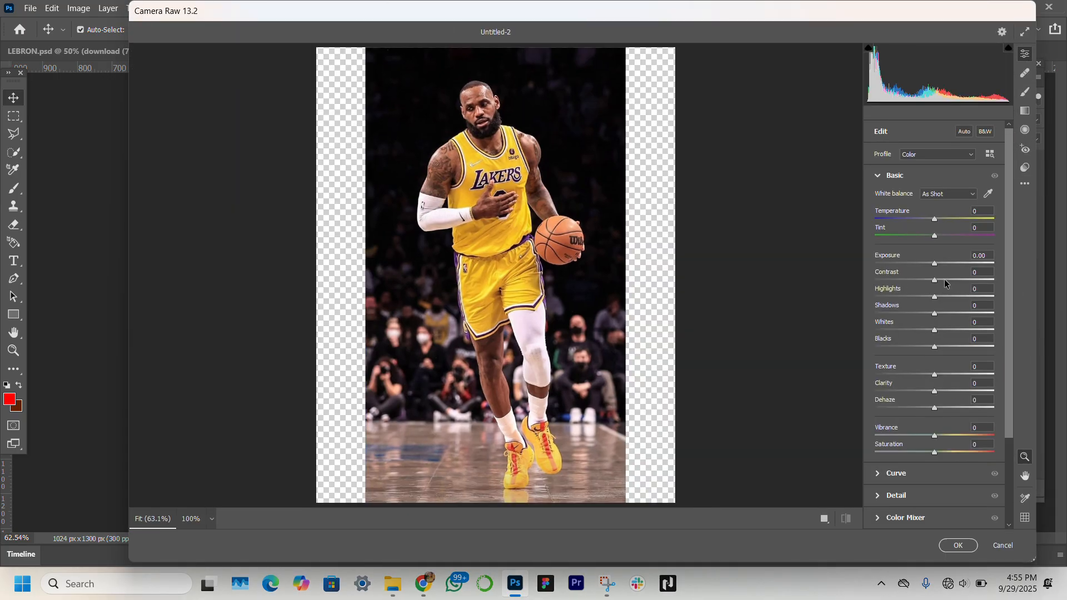
{"action": "left_click", "coordinate": [943, 281]}
{"action": "left_click", "coordinate": [923, 314]}
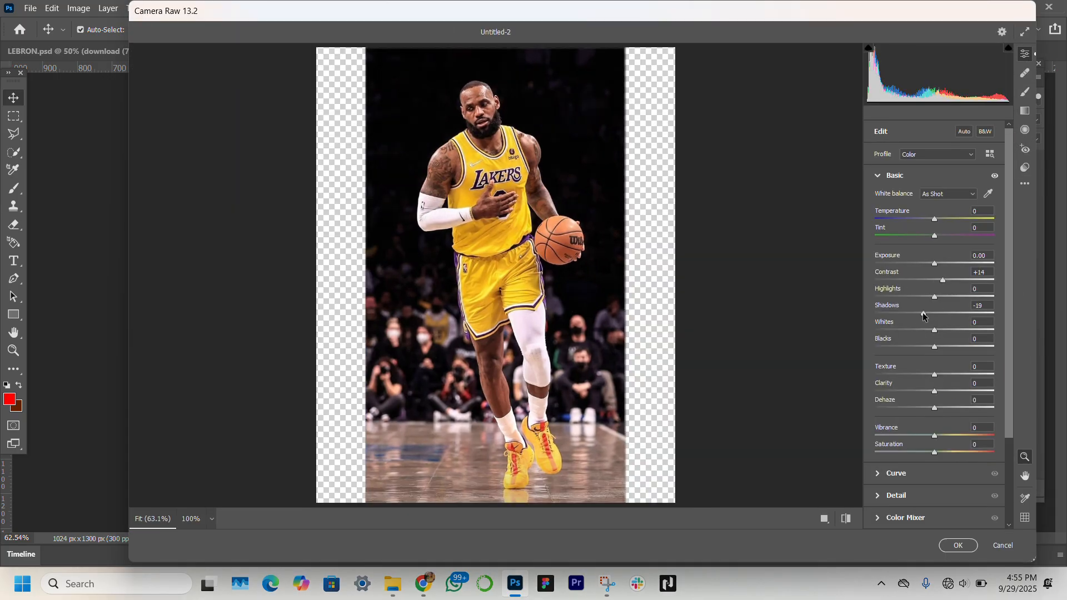
{"action": "left_click", "coordinate": [921, 347]}
{"action": "left_click", "coordinate": [952, 374]}
{"action": "left_click", "coordinate": [943, 391]}
{"action": "left_click", "coordinate": [949, 407]}
Step: Set the Color Mixer saturation to Reds -36, Oranges -77 and Yellows +85, and apply the Camera Raw filter
{"action": "scroll", "coordinate": [949, 407], "scroll_direction": "down", "scroll_amount": 1}
{"action": "scroll", "coordinate": [951, 411], "scroll_direction": "down", "scroll_amount": 3}
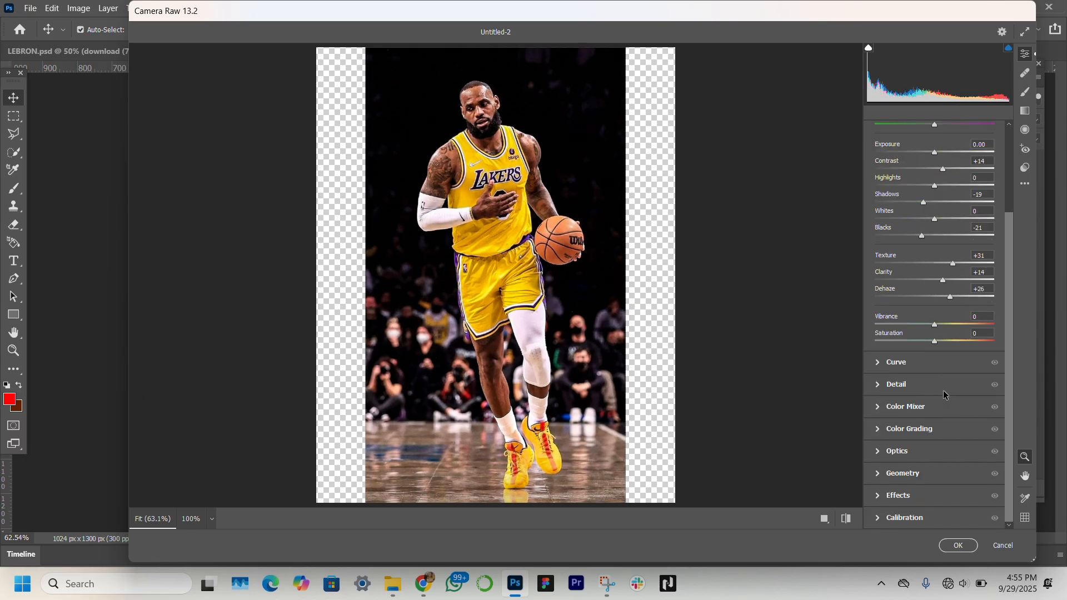
{"action": "left_click", "coordinate": [878, 412]}
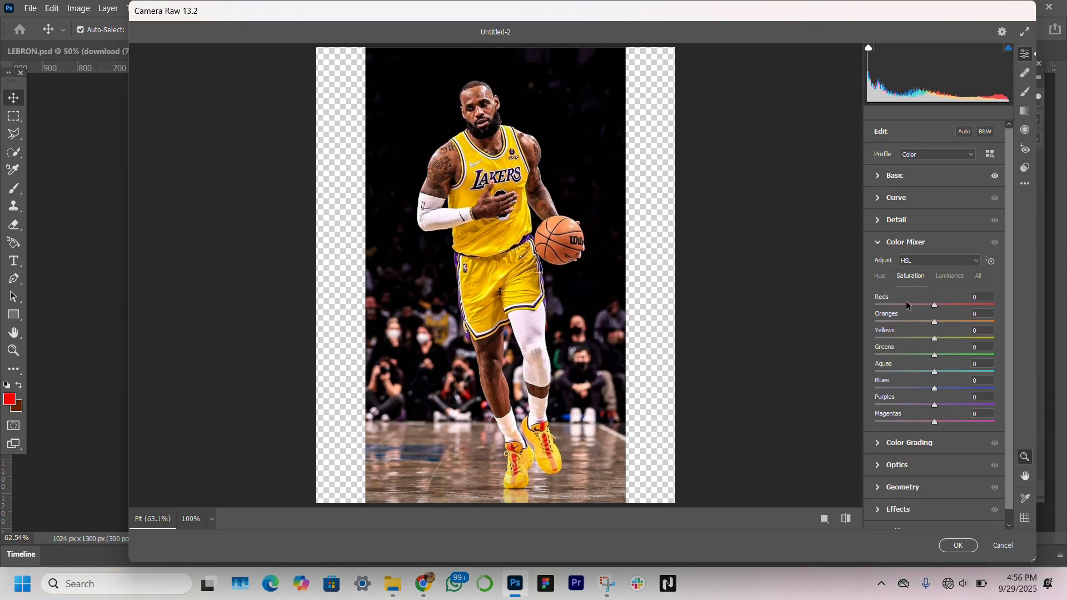
{"action": "left_click", "coordinate": [878, 322]}
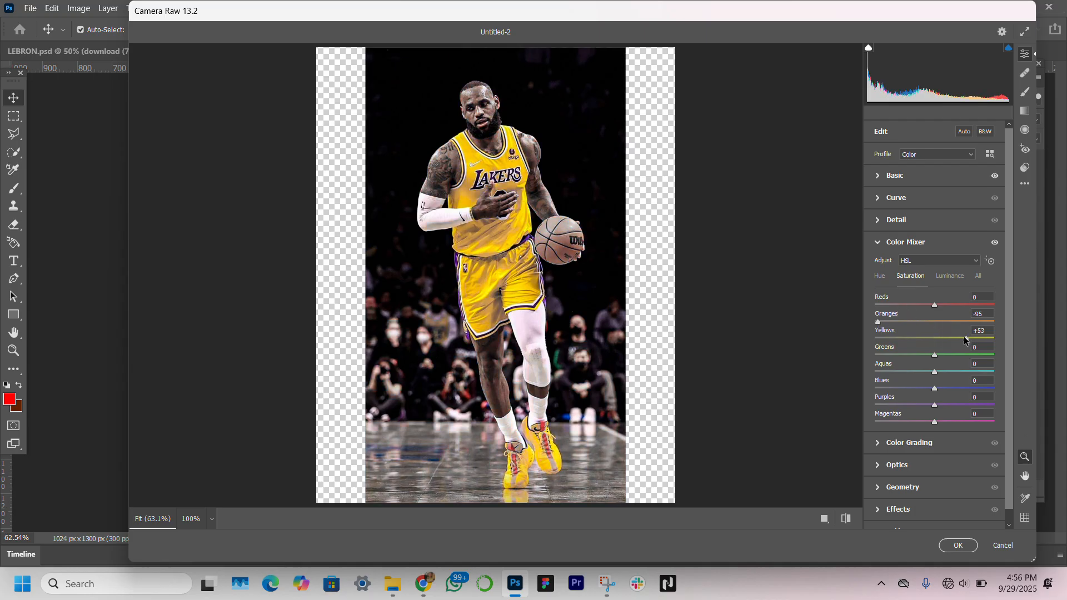
{"action": "left_click", "coordinate": [888, 323]}
{"action": "left_click", "coordinate": [912, 305]}
{"action": "left_click_drag", "start_coordinate": [964, 339], "coordinate": [983, 336]}
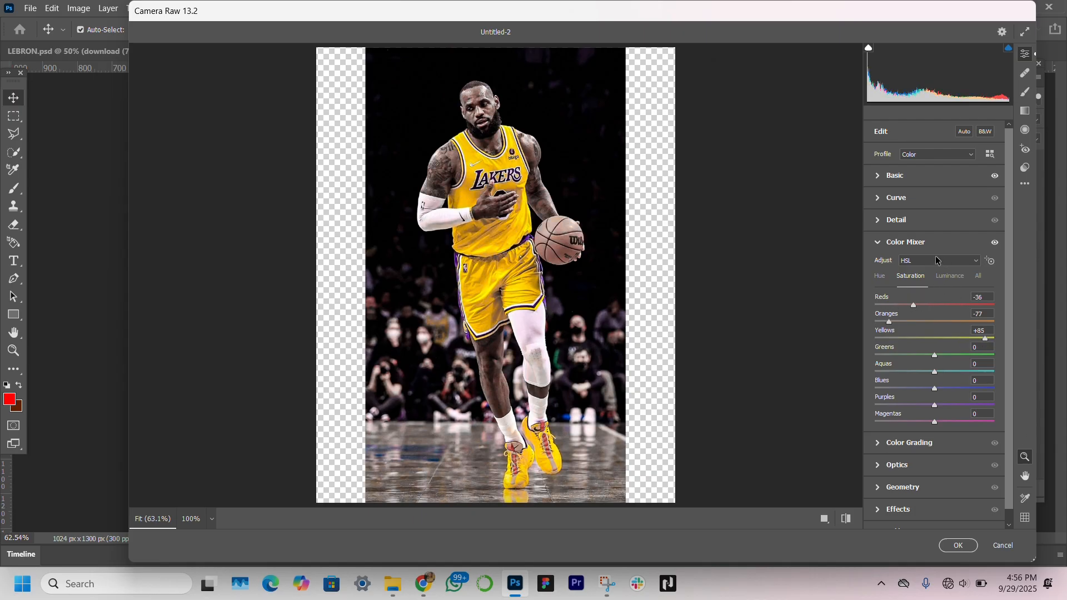
{"action": "left_click", "coordinate": [883, 177]}
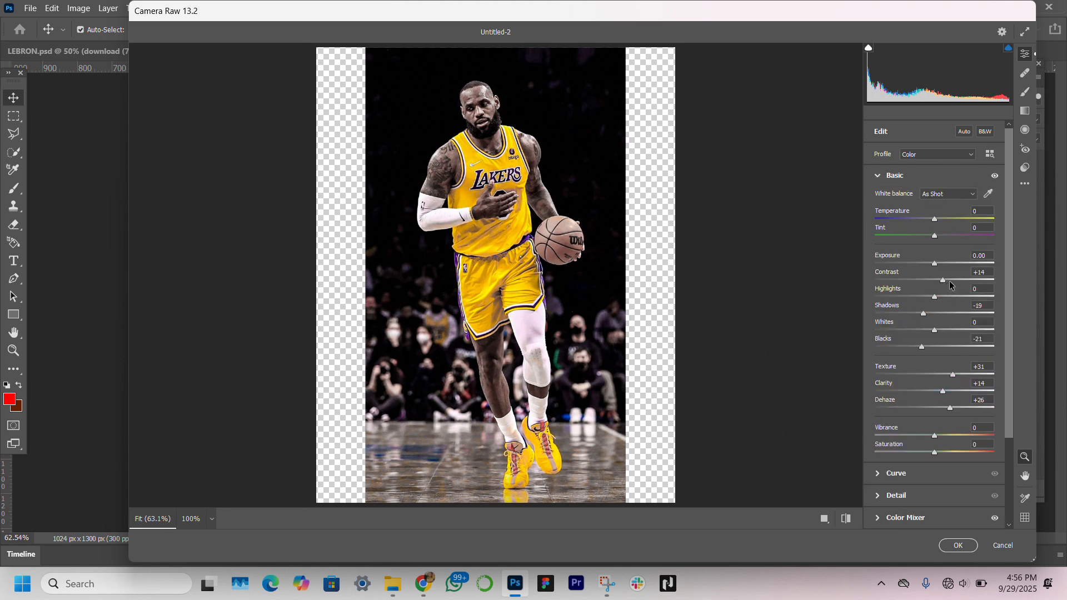
{"action": "left_click", "coordinate": [954, 547]}
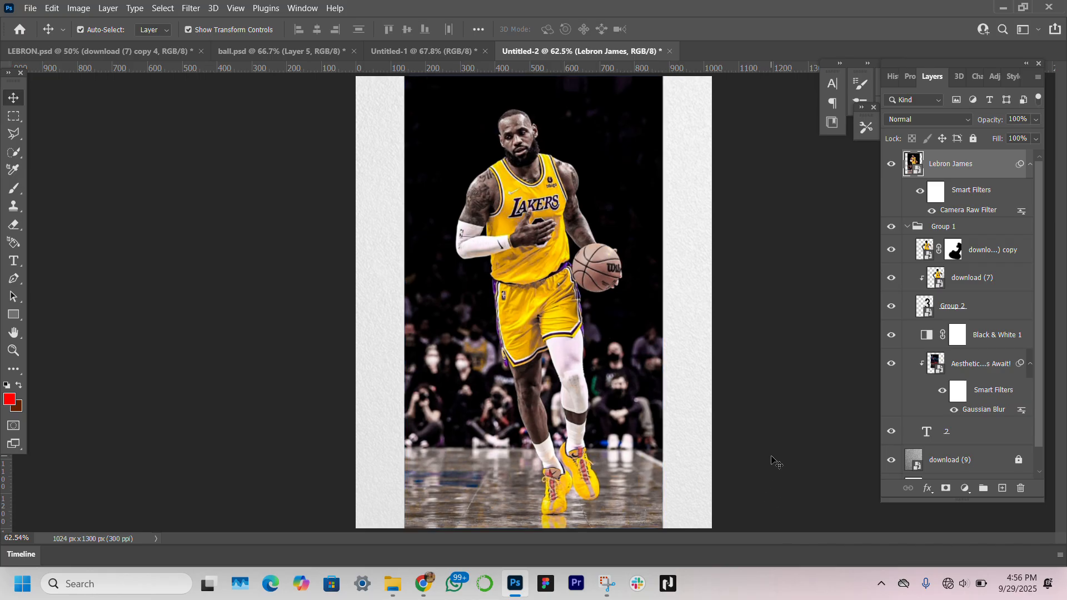
Step: Make a subject selection of the player and ball on the "Lebron James" photo layer
{"action": "left_click_drag", "start_coordinate": [774, 453], "coordinate": [661, 305]}
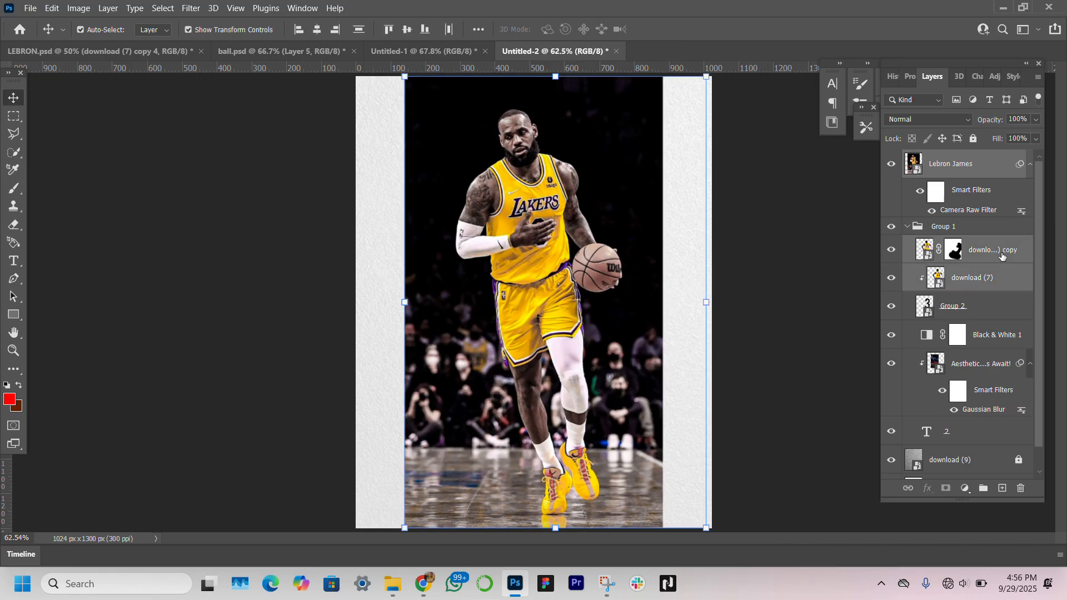
{"action": "left_click", "coordinate": [937, 248]}
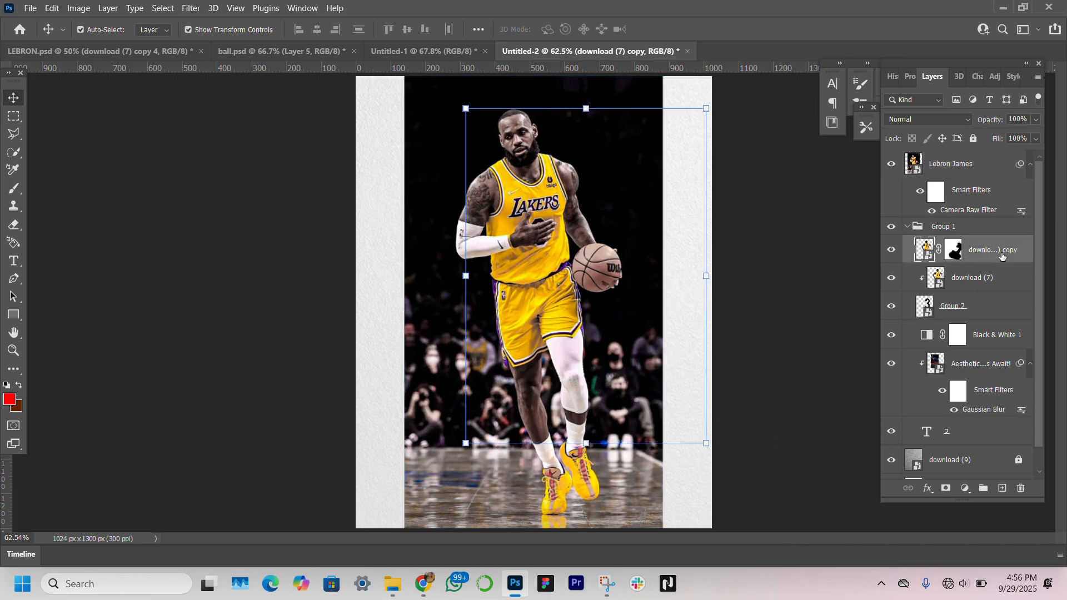
{"action": "left_click", "coordinate": [976, 173]}
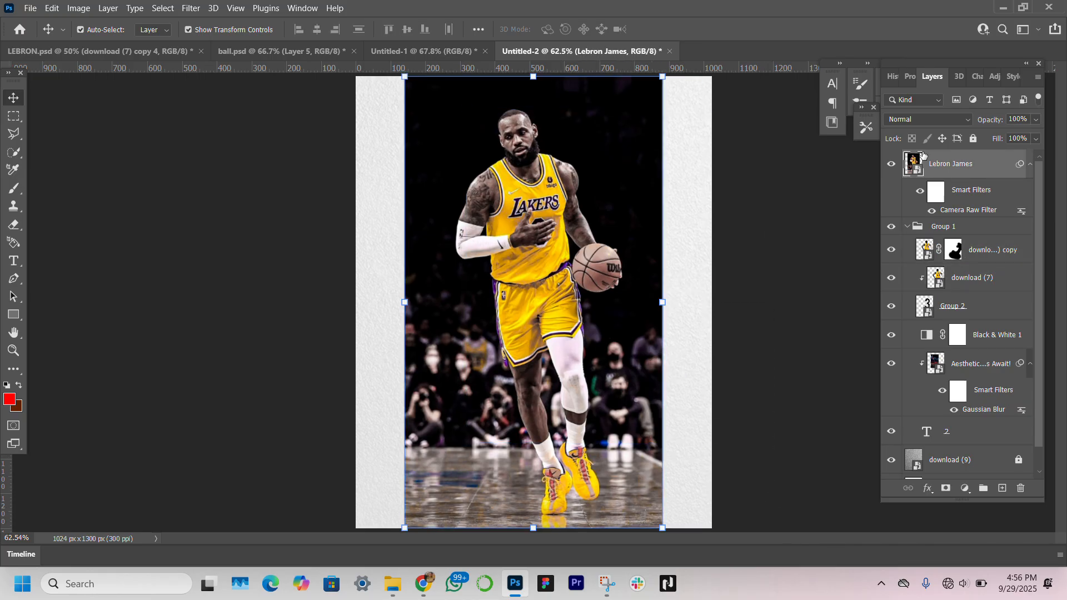
{"action": "left_click", "coordinate": [152, 7]}
{"action": "left_click", "coordinate": [194, 160]}
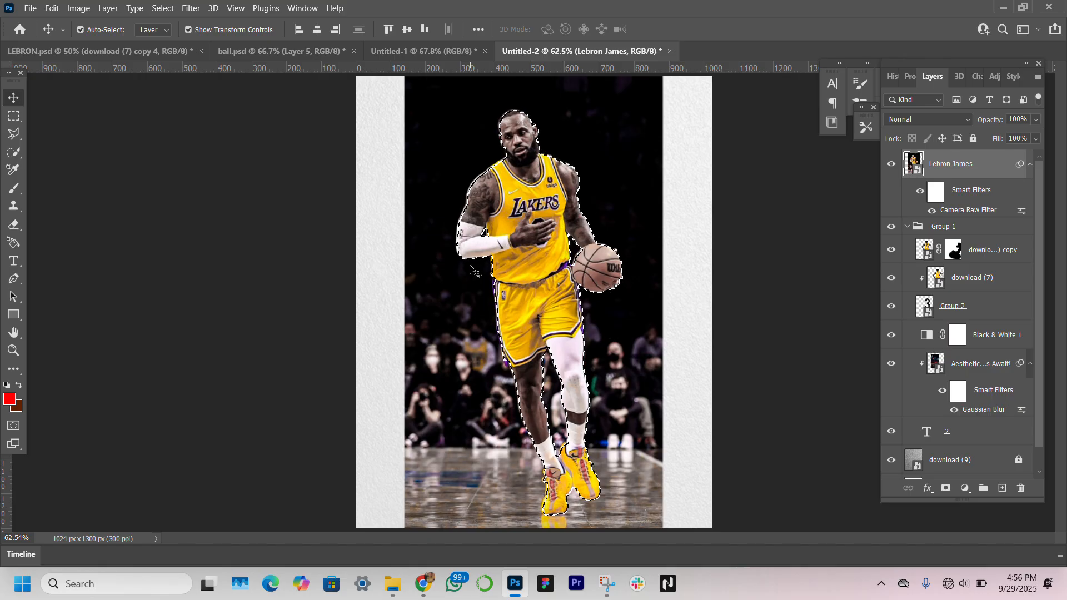
Step: Subtract the floor gap between the two shoes from the selection using the Quick Selection tool at brush size 7
{"action": "left_click", "coordinate": [14, 350]}
{"action": "left_click", "coordinate": [567, 470]}
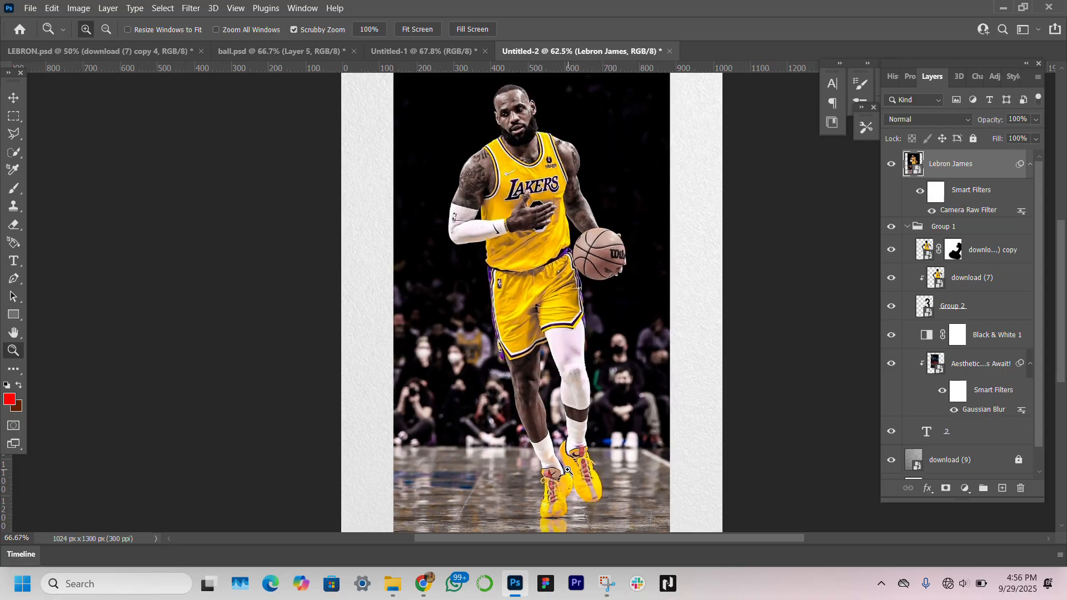
{"action": "left_click", "coordinate": [567, 470]}
{"action": "left_click", "coordinate": [567, 470]}
{"action": "scroll", "coordinate": [567, 470], "scroll_direction": "down", "scroll_amount": 3}
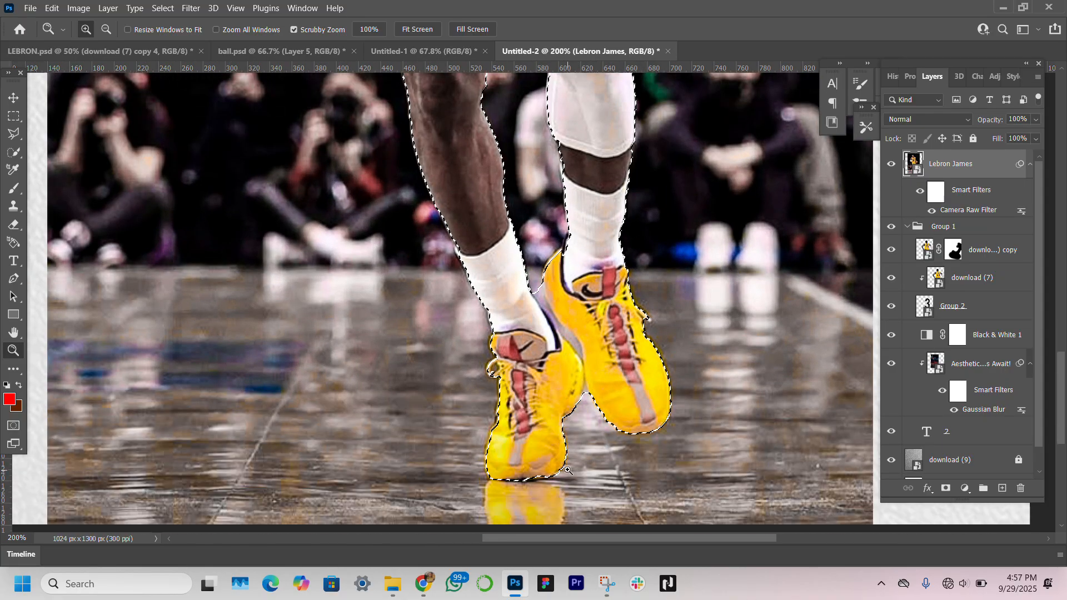
{"action": "left_click", "coordinate": [9, 98]}
{"action": "left_click", "coordinate": [11, 151]}
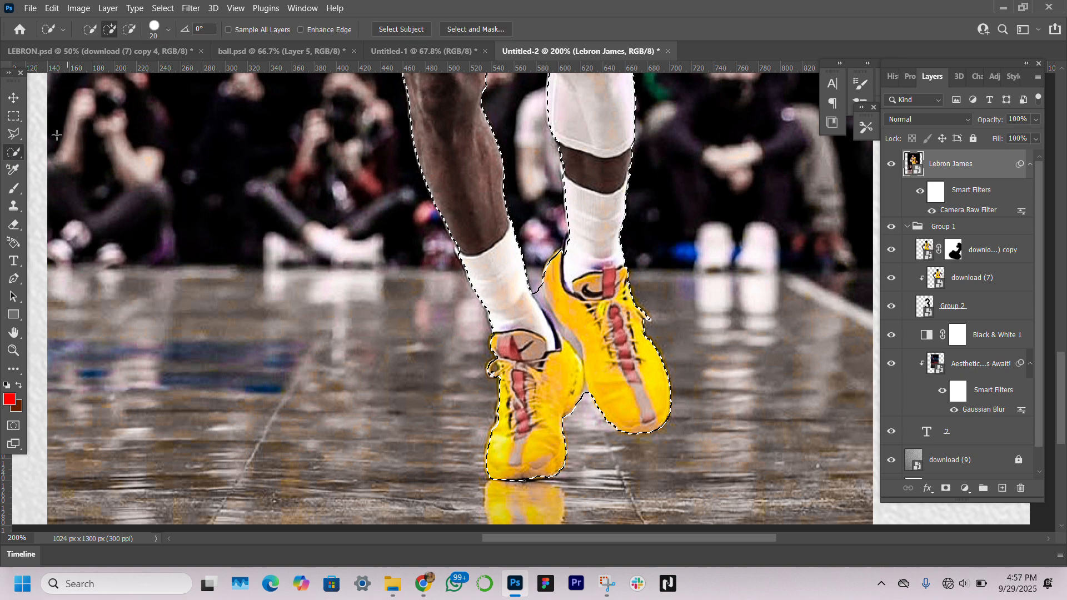
{"action": "left_click", "coordinate": [131, 29]}
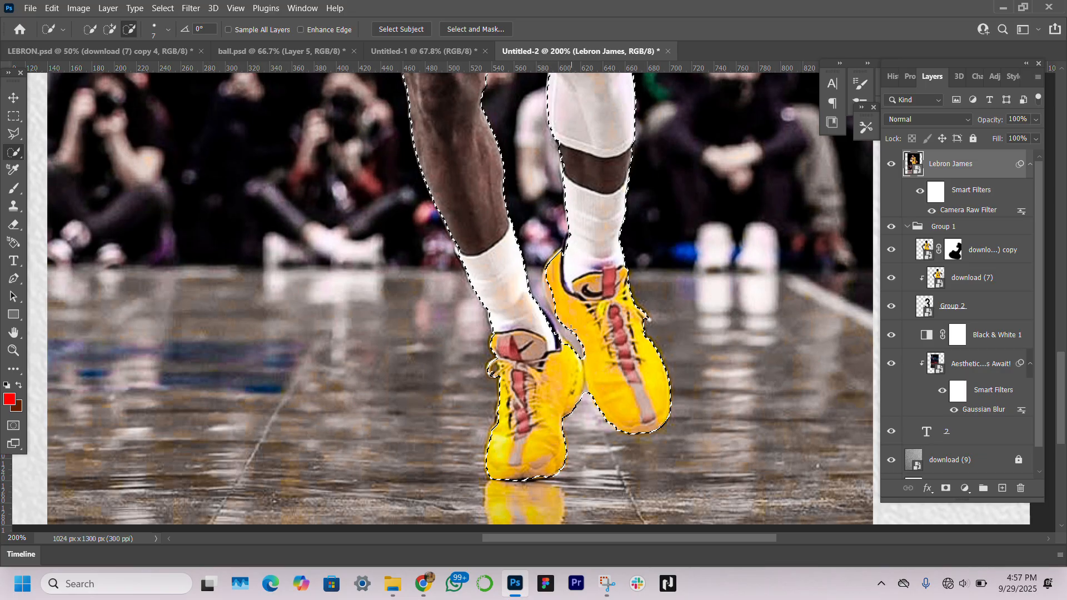
Step: Add a layer mask to the "Lebron James" layer from the selection to cut the player out of the arena background
{"action": "left_click", "coordinate": [9, 104]}
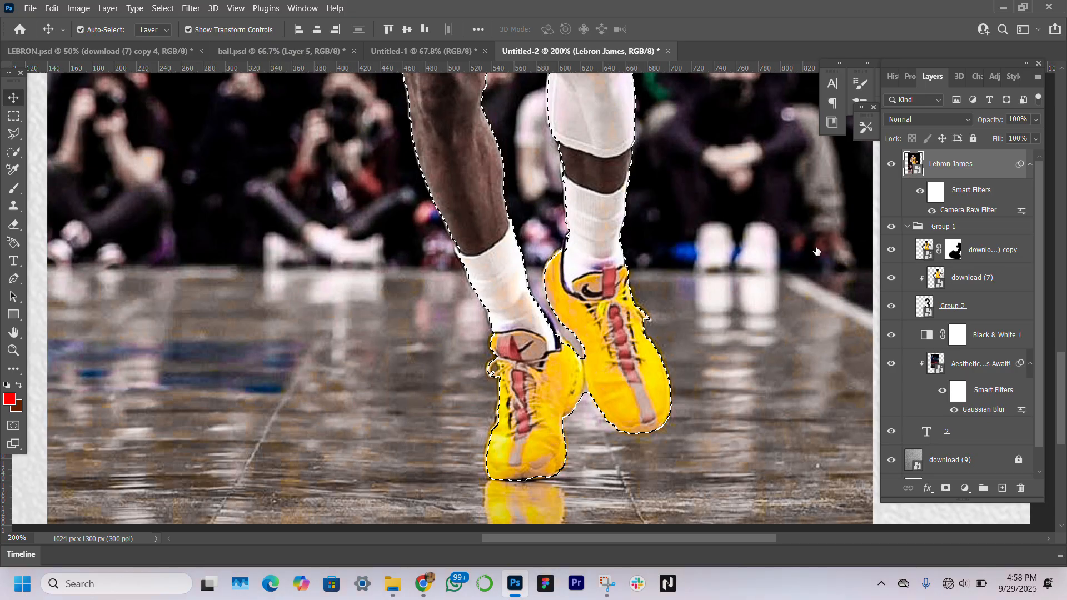
{"action": "left_click", "coordinate": [945, 488]}
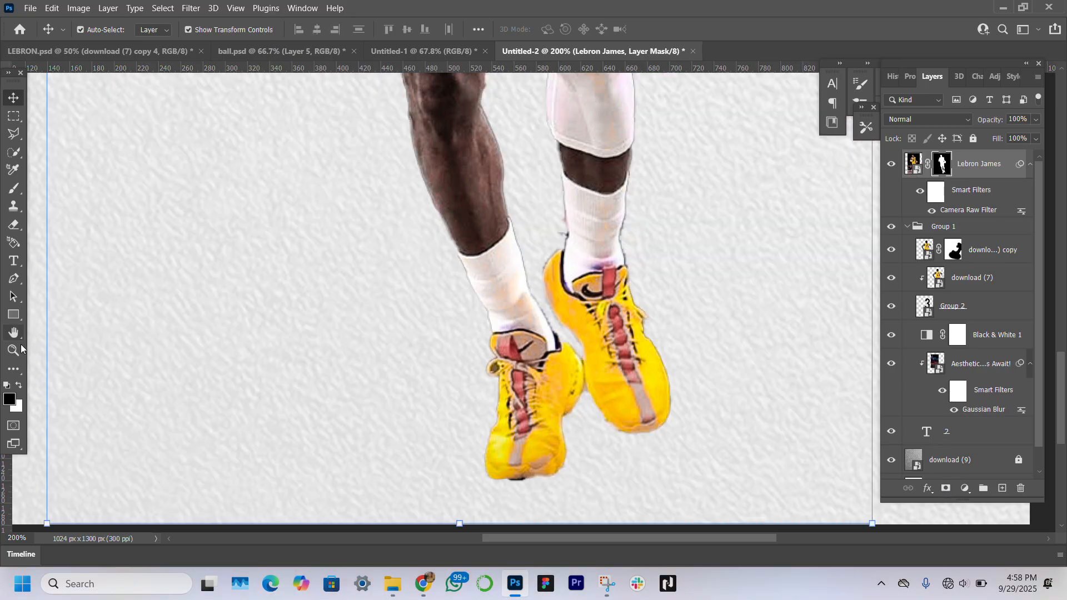
{"action": "left_click", "coordinate": [12, 351]}
{"action": "left_click", "coordinate": [417, 29]}
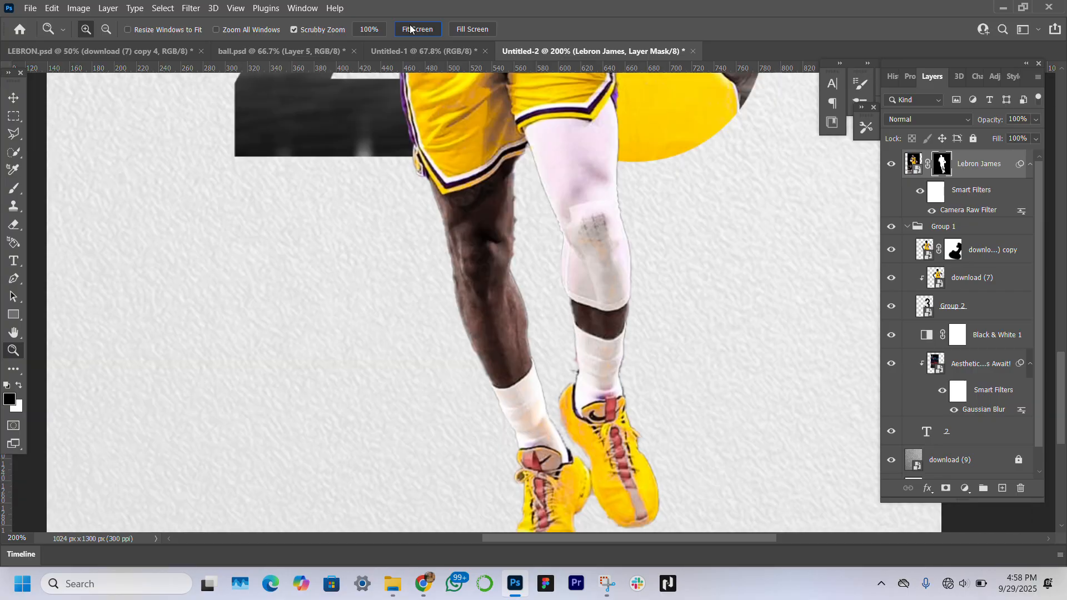
Step: Scale the dribbling player cut-out to under half its size and place it below the numerals, with the head overlapping the "23"
{"action": "left_click", "coordinate": [21, 96]}
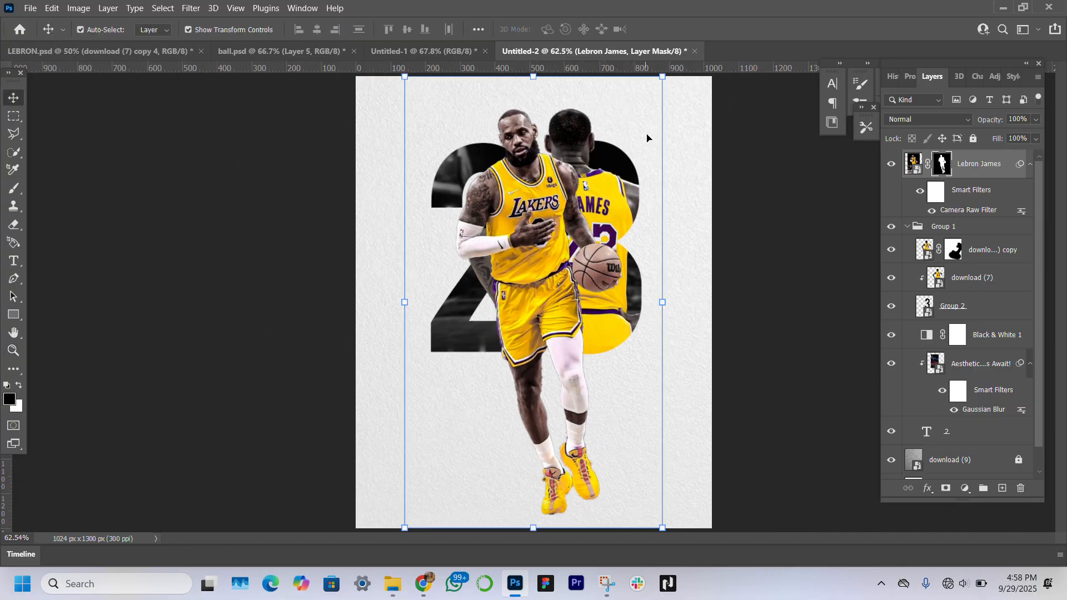
{"action": "left_click_drag", "start_coordinate": [662, 76], "coordinate": [534, 267]}
{"action": "left_click_drag", "start_coordinate": [480, 372], "coordinate": [532, 366]}
{"action": "key", "text": "Return"}
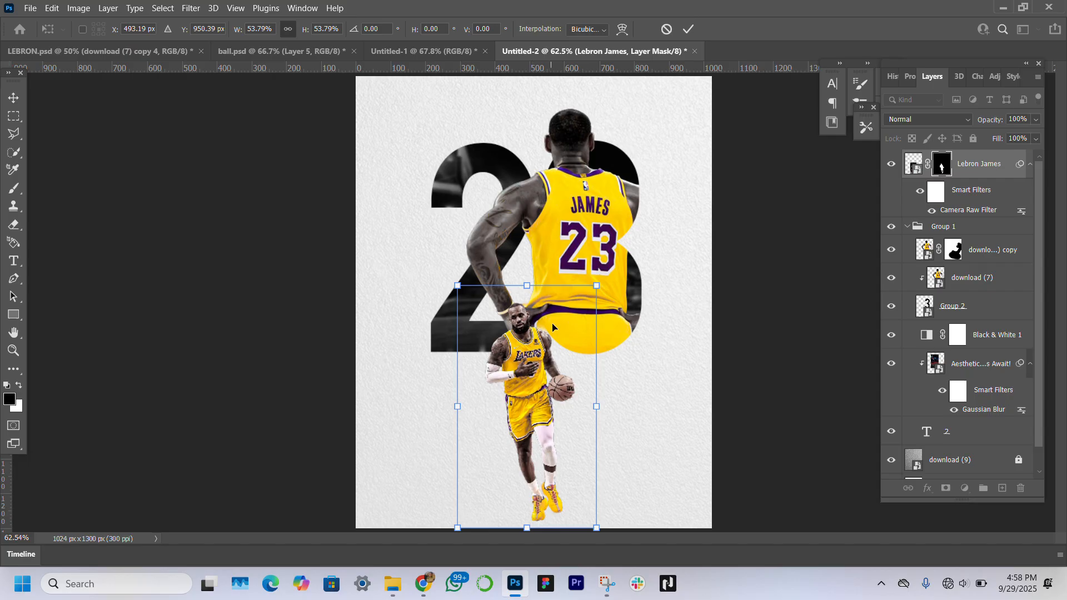
{"action": "left_click_drag", "start_coordinate": [522, 288], "coordinate": [523, 293]}
{"action": "left_click_drag", "start_coordinate": [595, 527], "coordinate": [575, 491]}
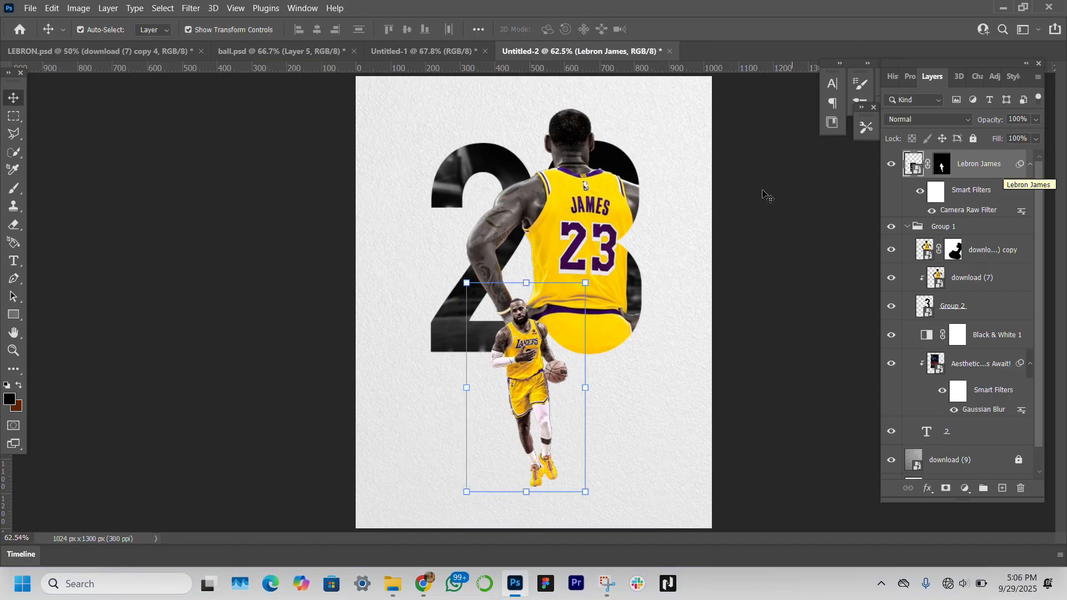
{"action": "left_click", "coordinate": [761, 214]}
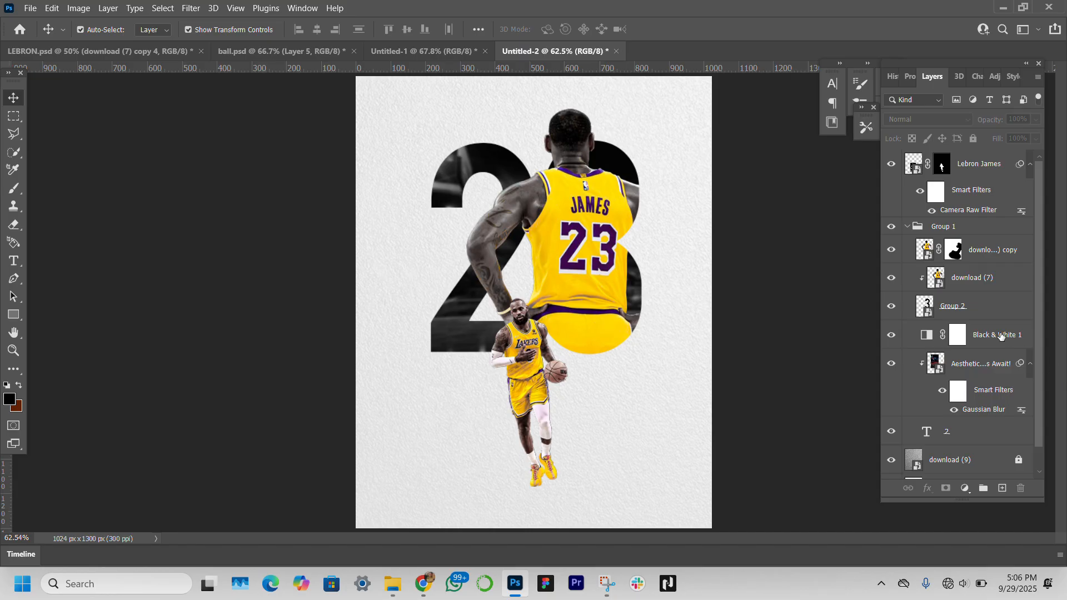
Step: Add a new layer on top and paint one soft black dab with a size 90 brush beside the dribbling player
{"action": "left_click", "coordinate": [1001, 488]}
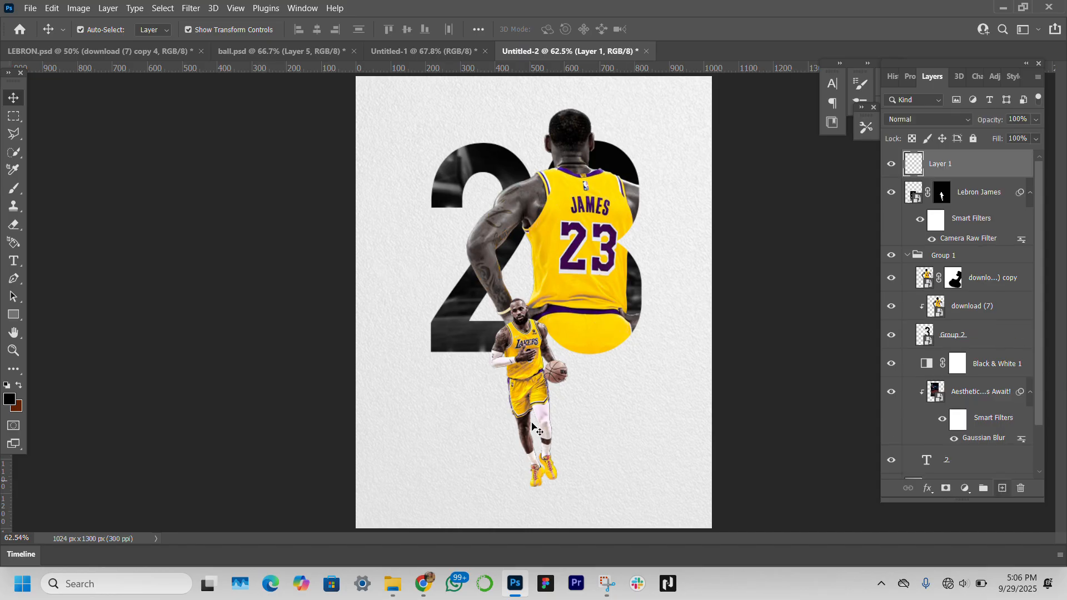
{"action": "left_click", "coordinate": [14, 189]}
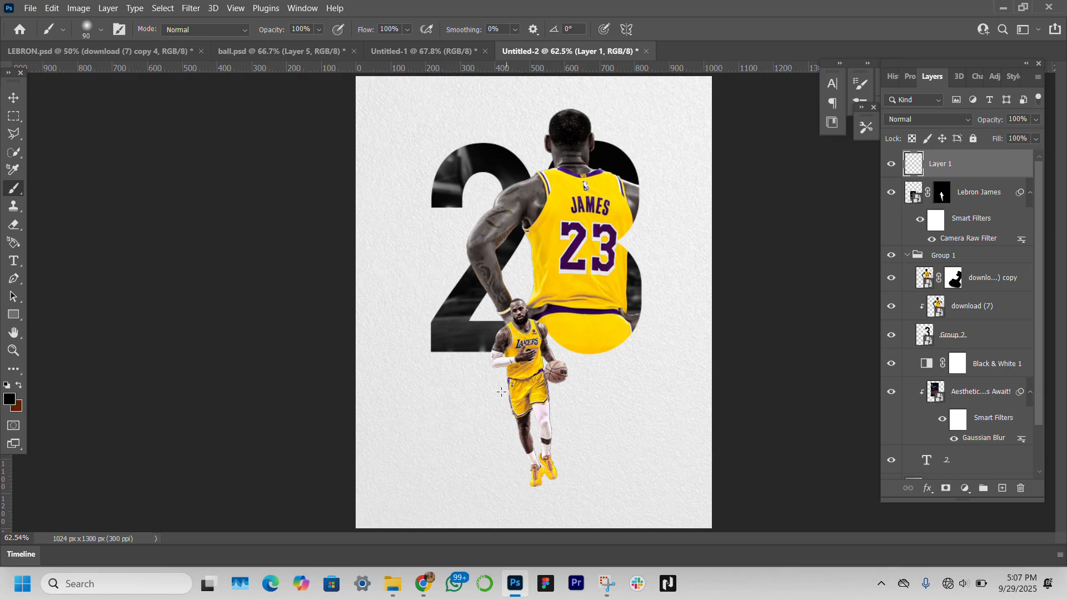
{"action": "left_click", "coordinate": [475, 410]}
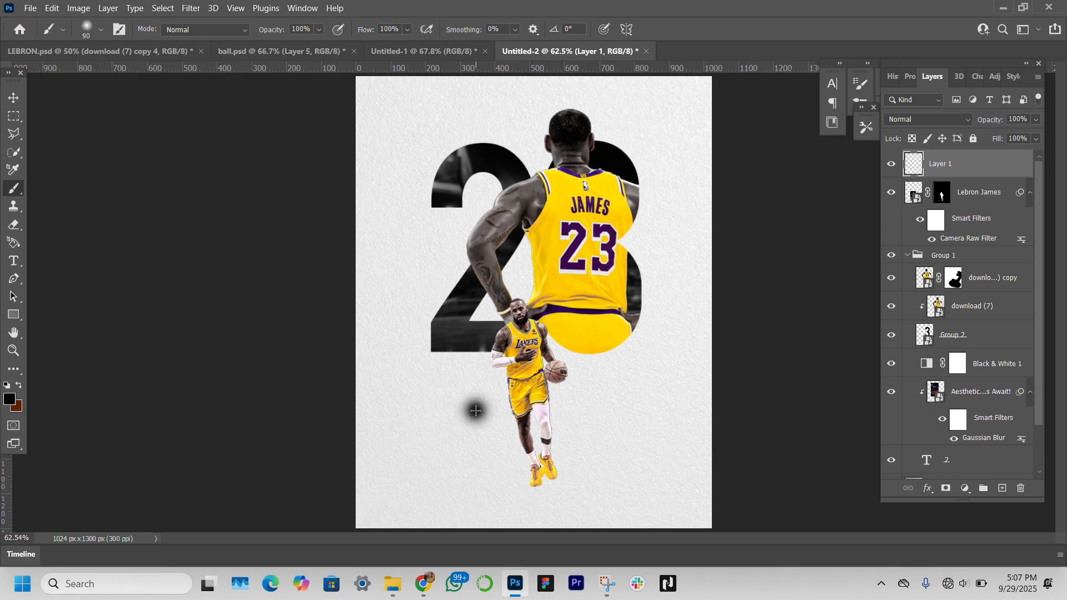
Step: Stretch and flatten the black dab to 25.17% height, then shorten it and place it under the player's shoes as a ground shadow
{"action": "left_click", "coordinate": [13, 98]}
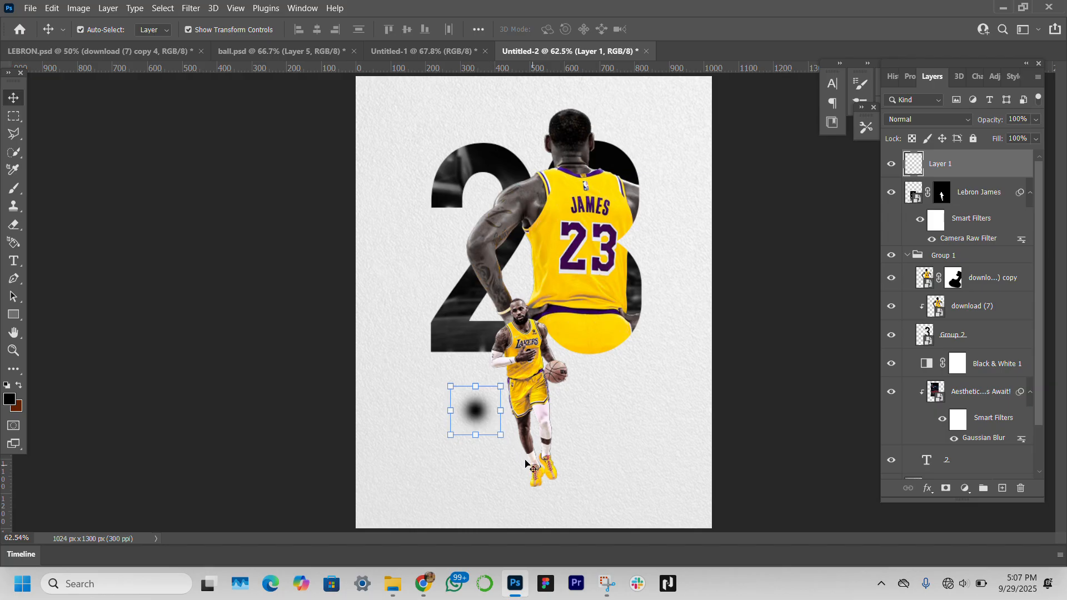
{"action": "mouse_move", "coordinate": [476, 420]}
{"action": "left_mouse_down"}
{"action": "mouse_move", "coordinate": [532, 500]}
{"action": "mouse_move", "coordinate": [470, 487]}
{"action": "mouse_move", "coordinate": [303, 493]}
{"action": "left_mouse_up"}
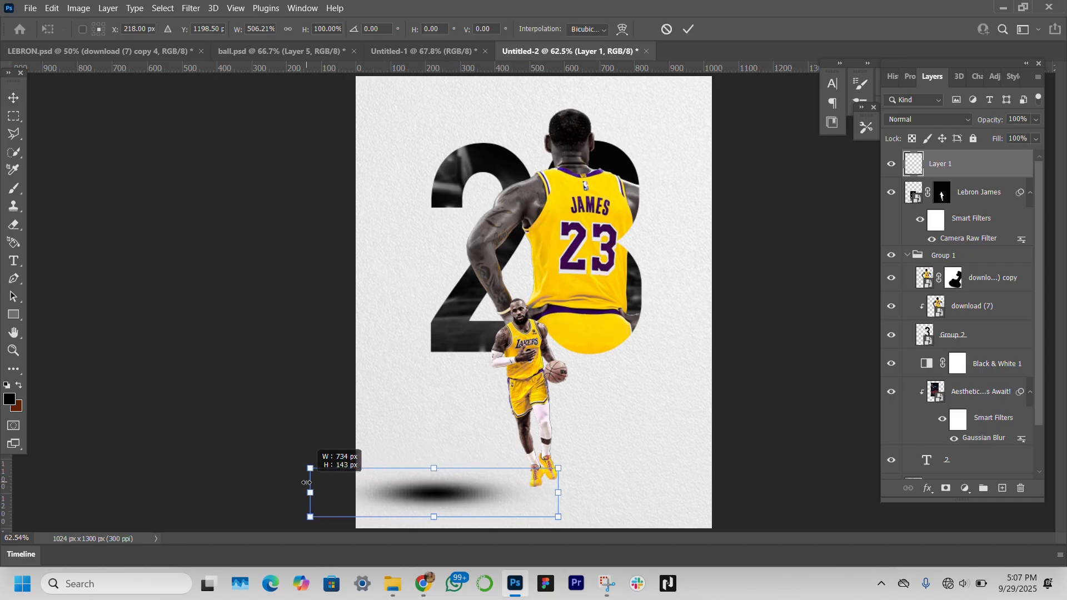
{"action": "left_click_drag", "start_coordinate": [430, 471], "coordinate": [540, 493]}
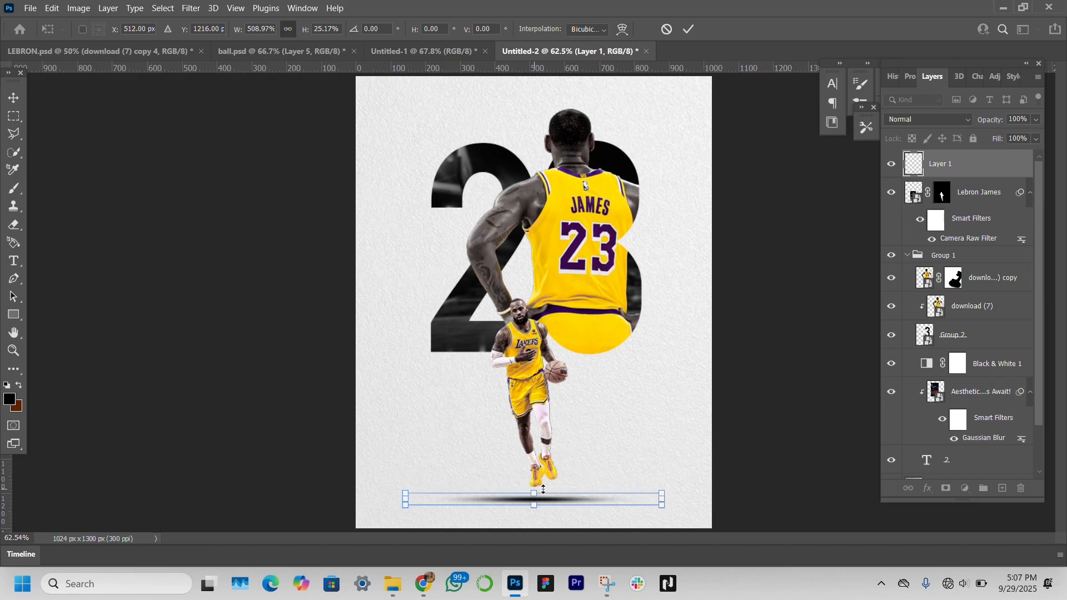
{"action": "left_click_drag", "start_coordinate": [662, 499], "coordinate": [517, 504]}
{"action": "left_click_drag", "start_coordinate": [476, 499], "coordinate": [548, 487]}
{"action": "key", "text": "Return"}
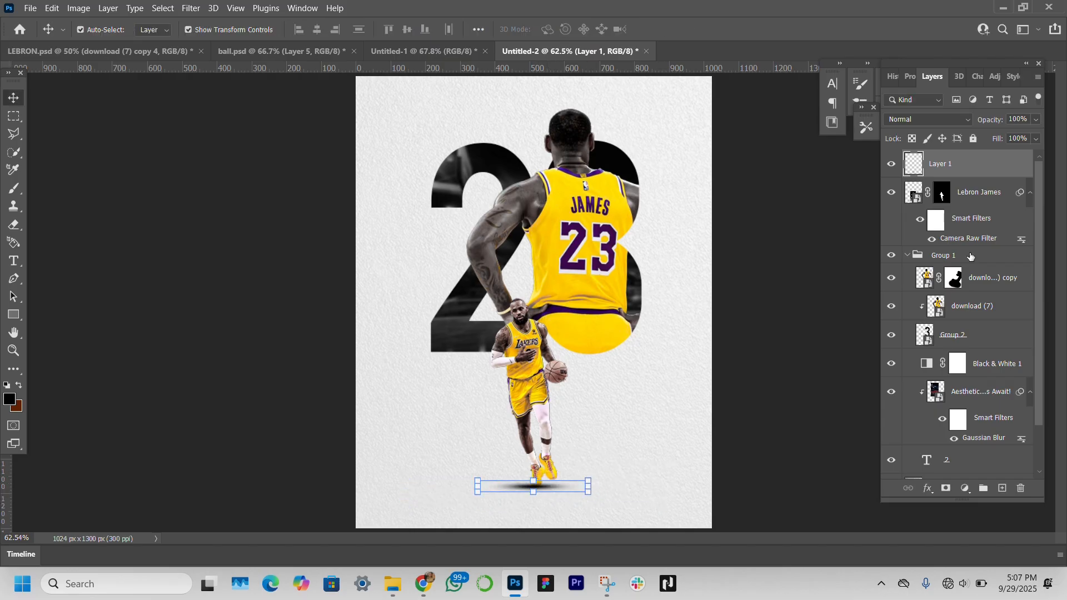
Step: Move the shadow layer beneath the "Lebron James" layer and narrow the ground shadow to 75.63% width
{"action": "left_click_drag", "start_coordinate": [982, 174], "coordinate": [977, 251]}
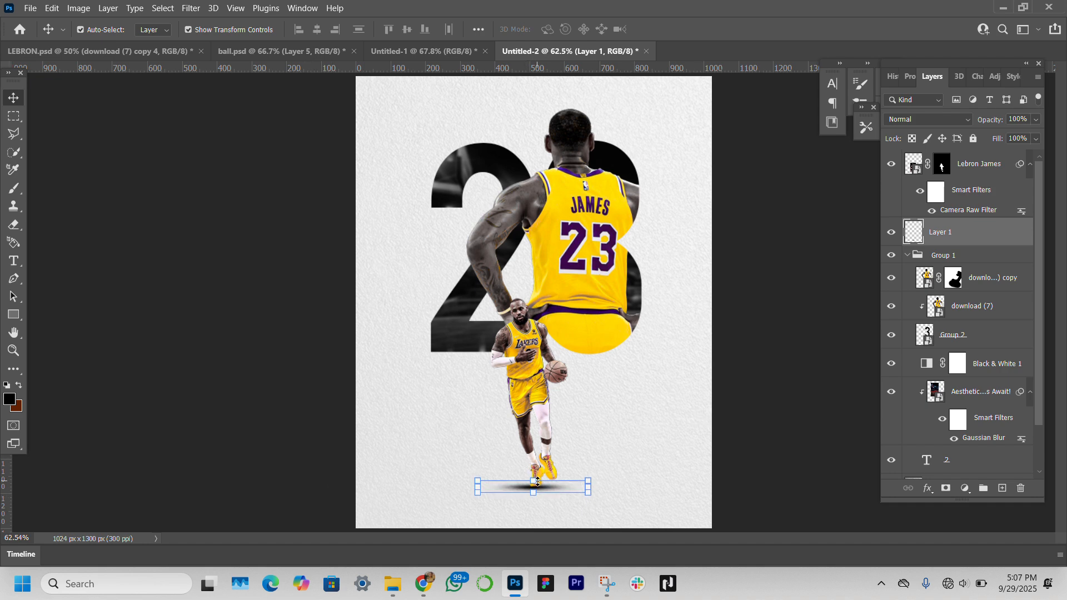
{"action": "left_click", "coordinate": [831, 378]}
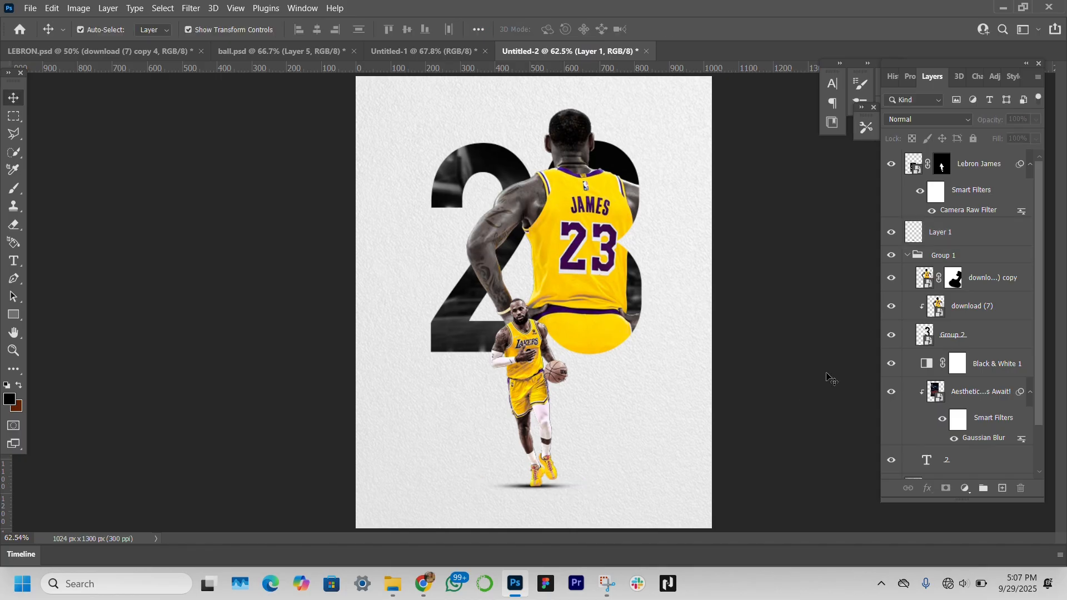
{"action": "left_click", "coordinate": [572, 487]}
{"action": "left_click_drag", "start_coordinate": [588, 487], "coordinate": [563, 487]}
{"action": "key", "text": "shift+Right"}
{"action": "key", "text": "shift+Right"}
{"action": "key", "text": "shift+Right"}
{"action": "key", "text": "shift+Right"}
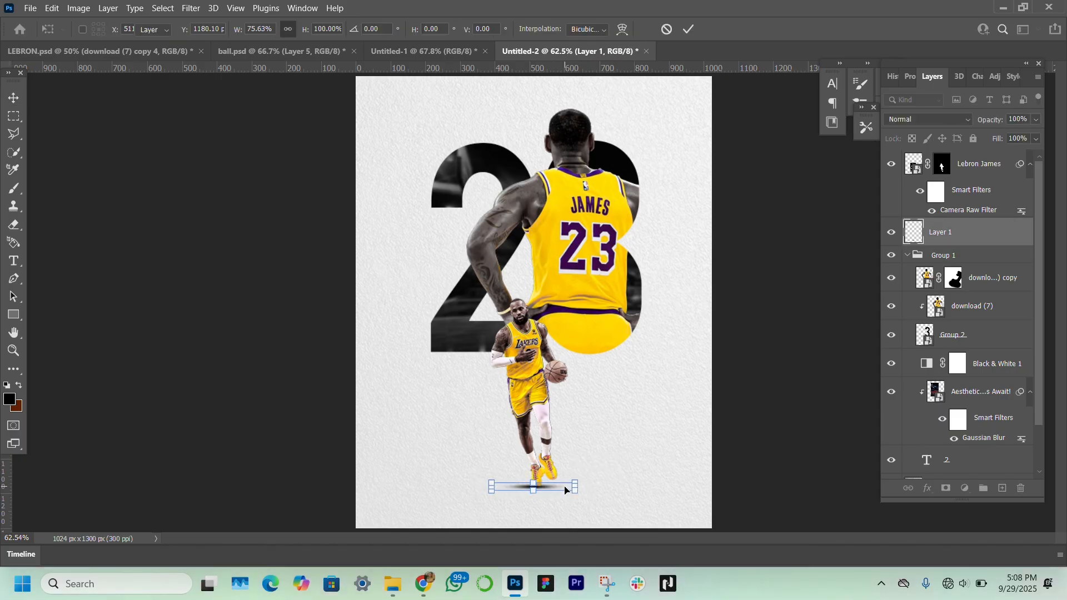
{"action": "key", "text": "Return"}
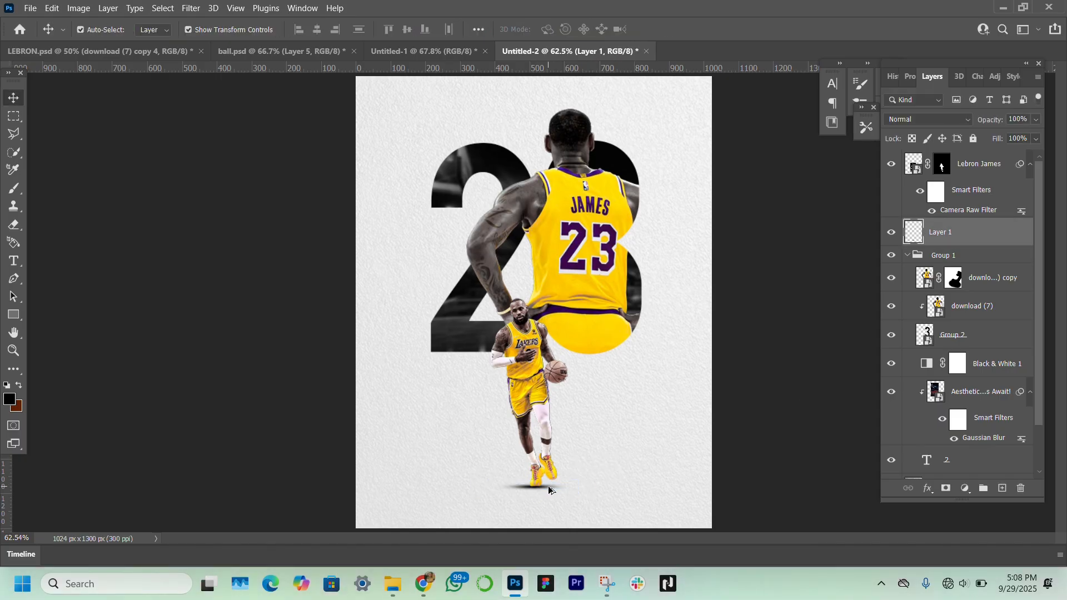
Step: Duplicate the ground shadow, narrow the copy to 40.08% width, rotate it -7.44° and place it under the raised shoe
{"action": "left_click_drag", "start_coordinate": [548, 490], "coordinate": [612, 475]}
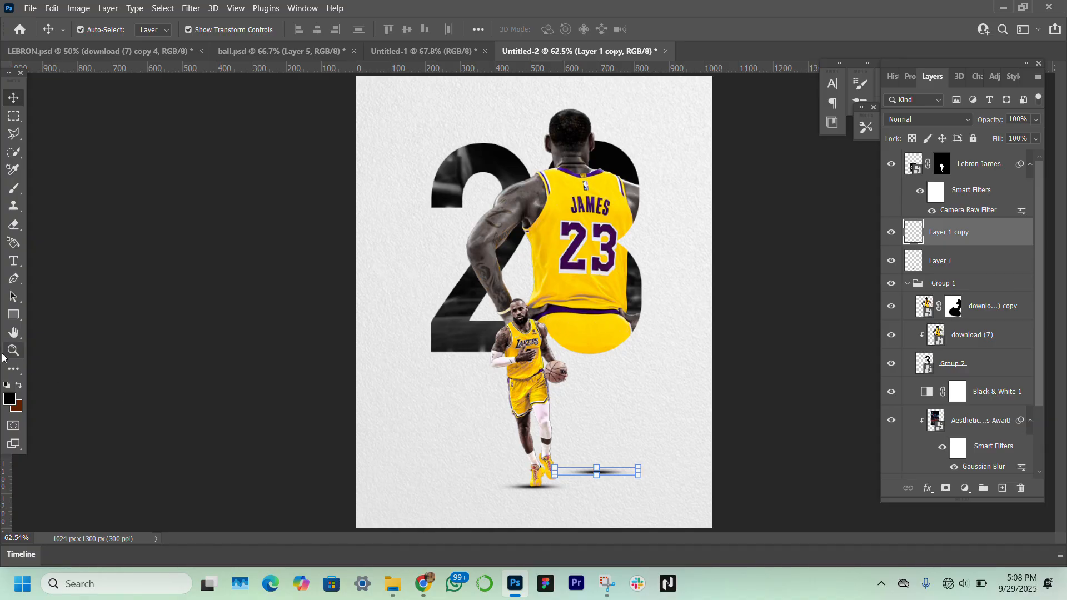
{"action": "left_click", "coordinate": [13, 350]}
{"action": "left_click", "coordinate": [520, 476]}
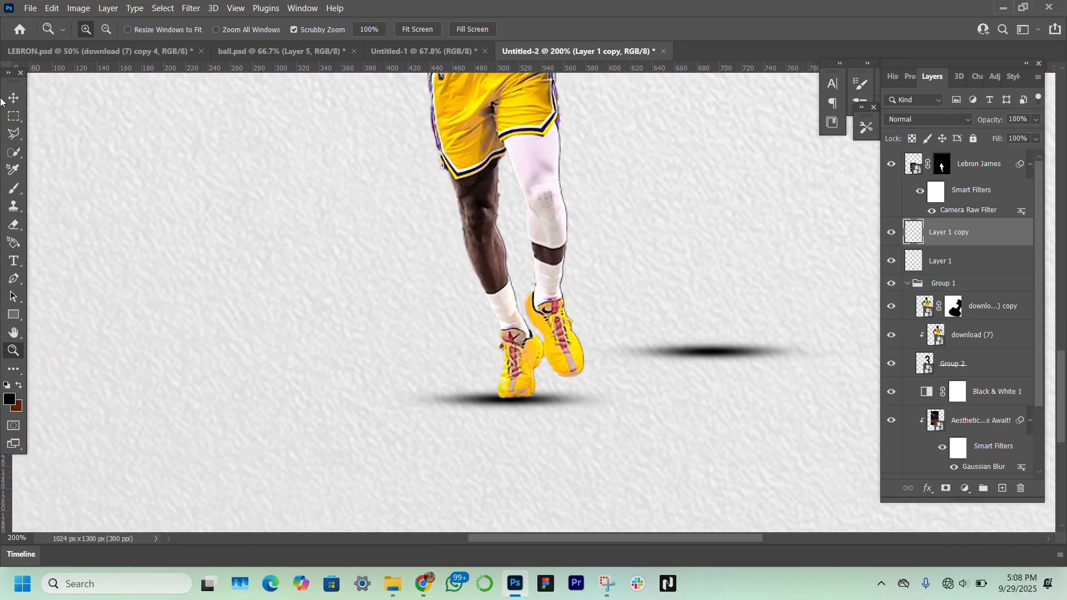
{"action": "left_click", "coordinate": [12, 98]}
{"action": "left_click_drag", "start_coordinate": [713, 357], "coordinate": [595, 368]}
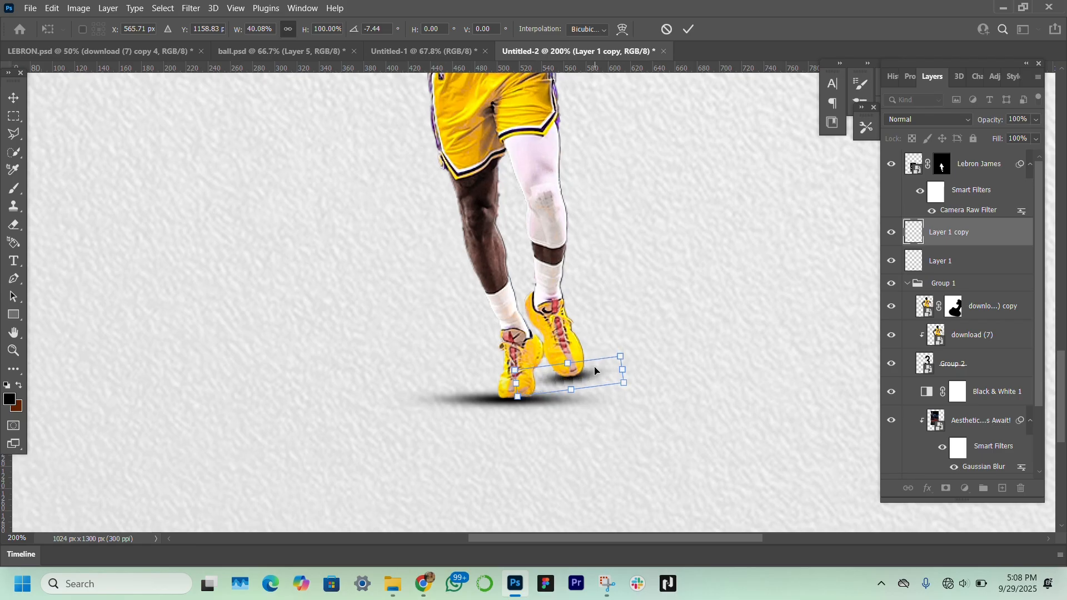
{"action": "key", "text": "Return"}
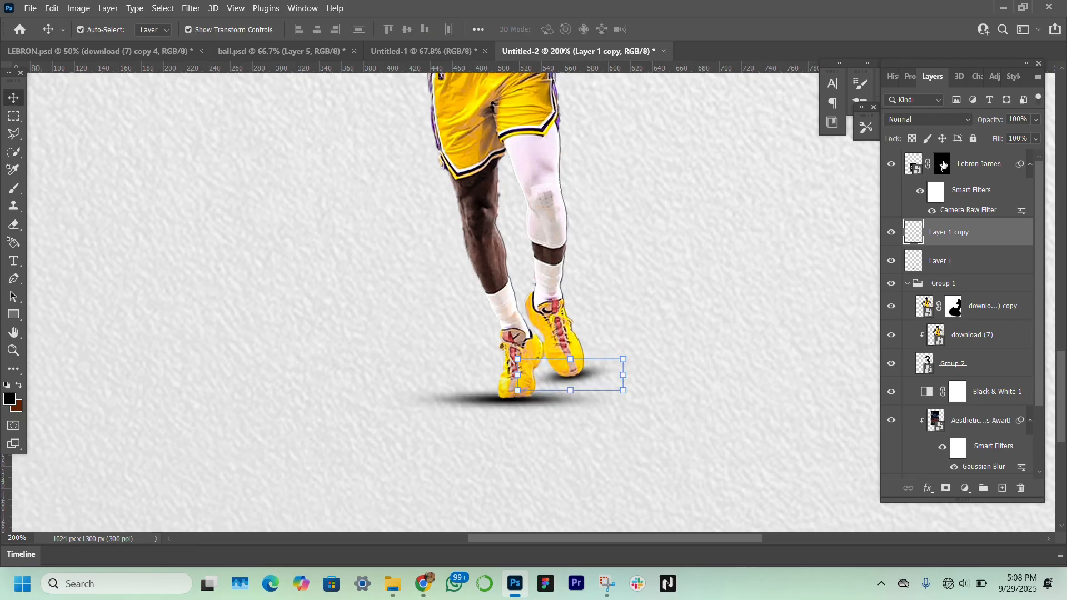
Step: Convert the "Lebron James" layer with its mask and filter to a smart object
{"action": "left_click", "coordinate": [970, 165]}
{"action": "right_click", "coordinate": [969, 165]}
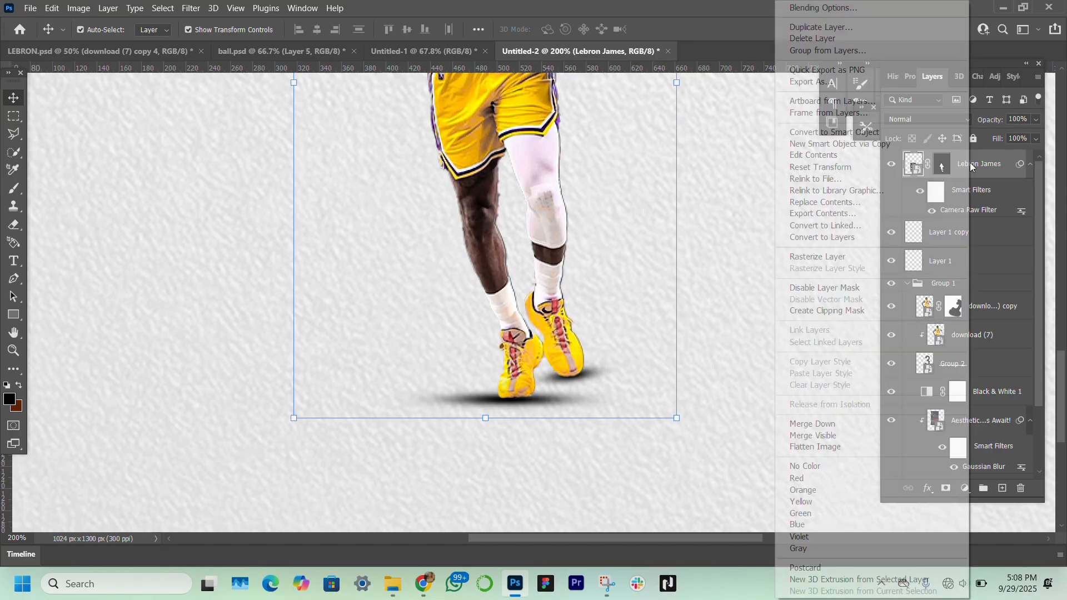
{"action": "left_click", "coordinate": [833, 132]}
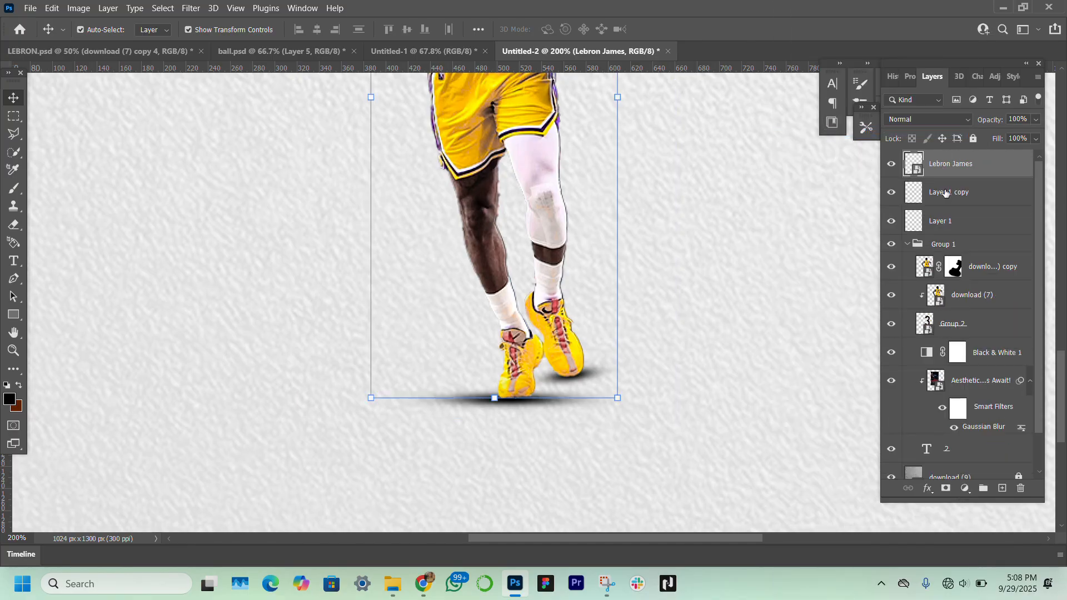
Step: Add a Curves adjustment clipped to the "Lebron James" layer, darkened steeply with a point at input 240, output 87
{"action": "left_click", "coordinate": [964, 489]}
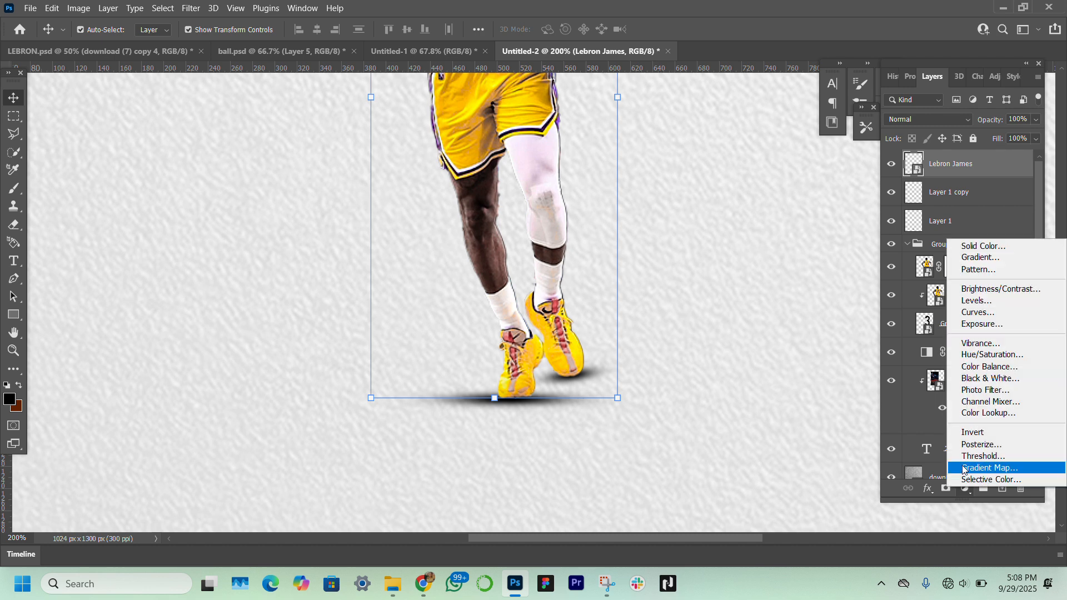
{"action": "left_click", "coordinate": [989, 313]}
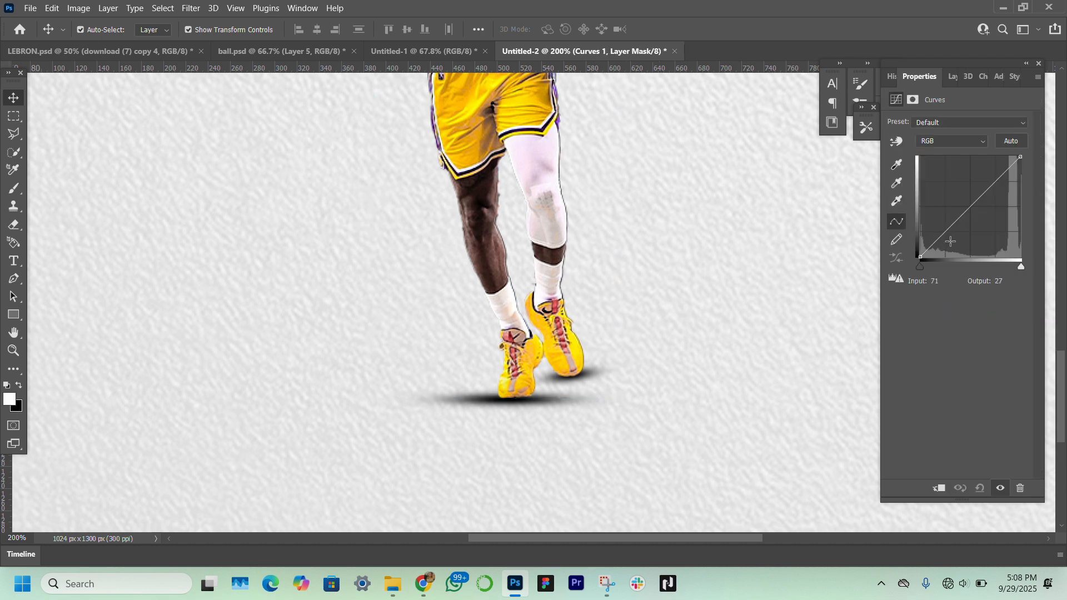
{"action": "left_click_drag", "start_coordinate": [965, 213], "coordinate": [1015, 222]}
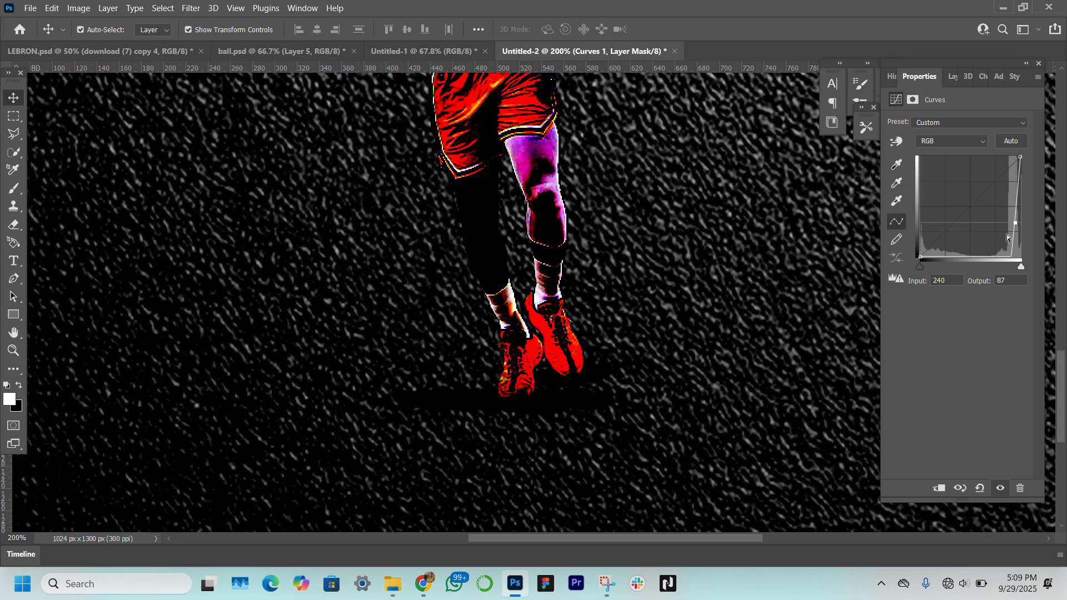
{"action": "left_click", "coordinate": [939, 488]}
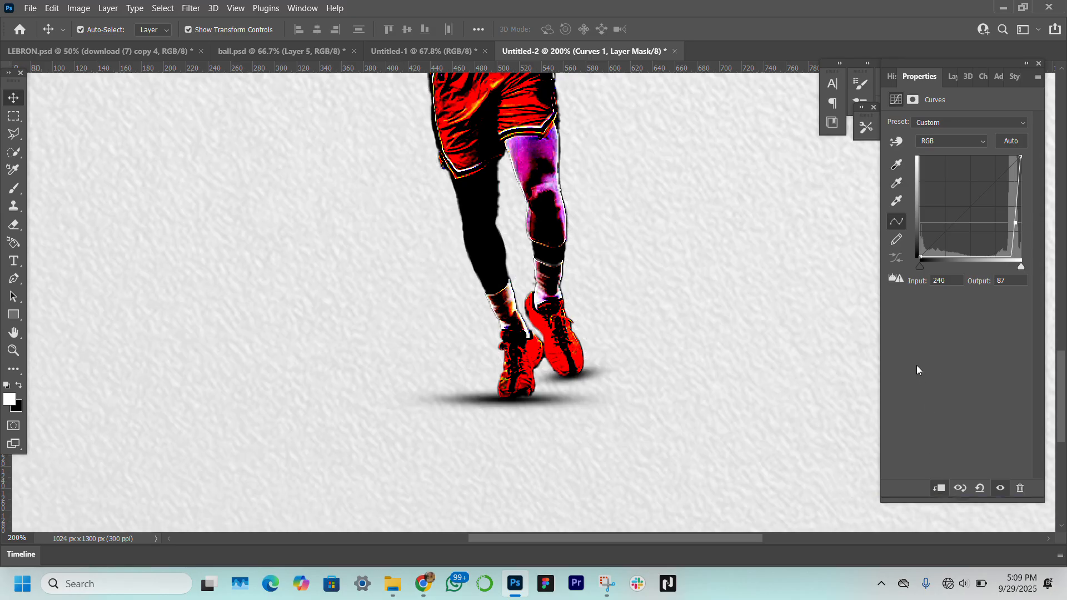
Step: Invert the Curves mask to black and paint white with a size 15 brush along the soles of both shoes
{"action": "left_click", "coordinate": [949, 76]}
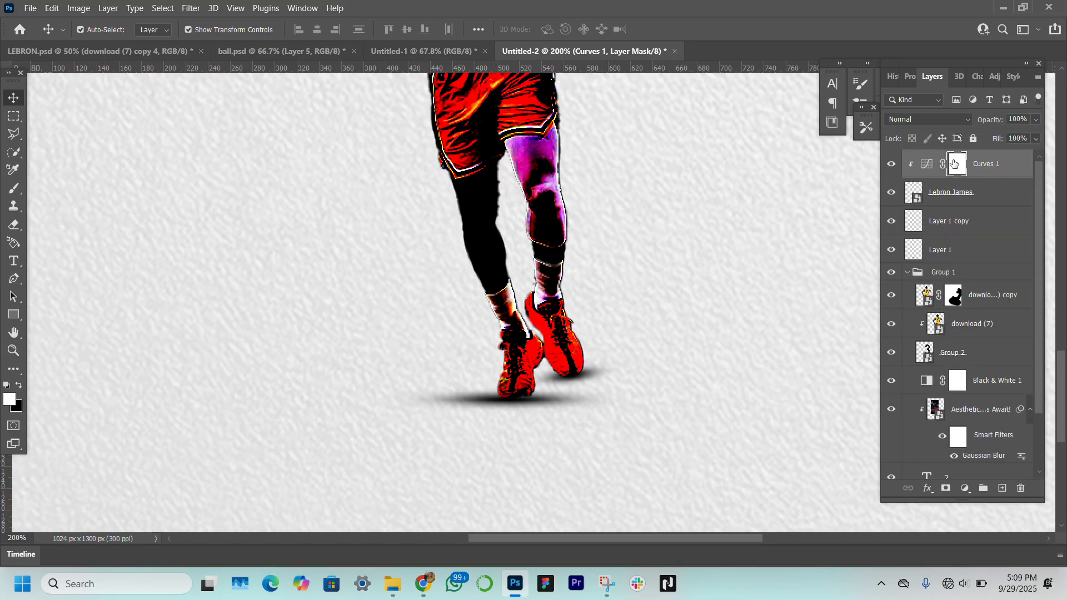
{"action": "key", "text": "ctrl+i"}
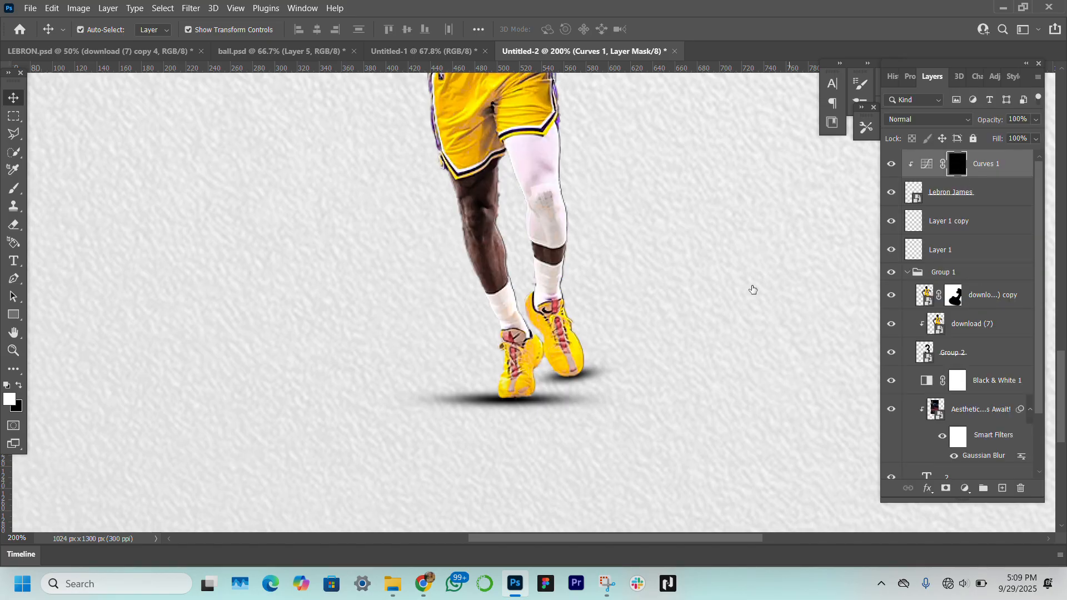
{"action": "scroll", "coordinate": [629, 274], "scroll_direction": "up", "scroll_amount": 5}
{"action": "scroll", "coordinate": [630, 275], "scroll_direction": "down", "scroll_amount": 6}
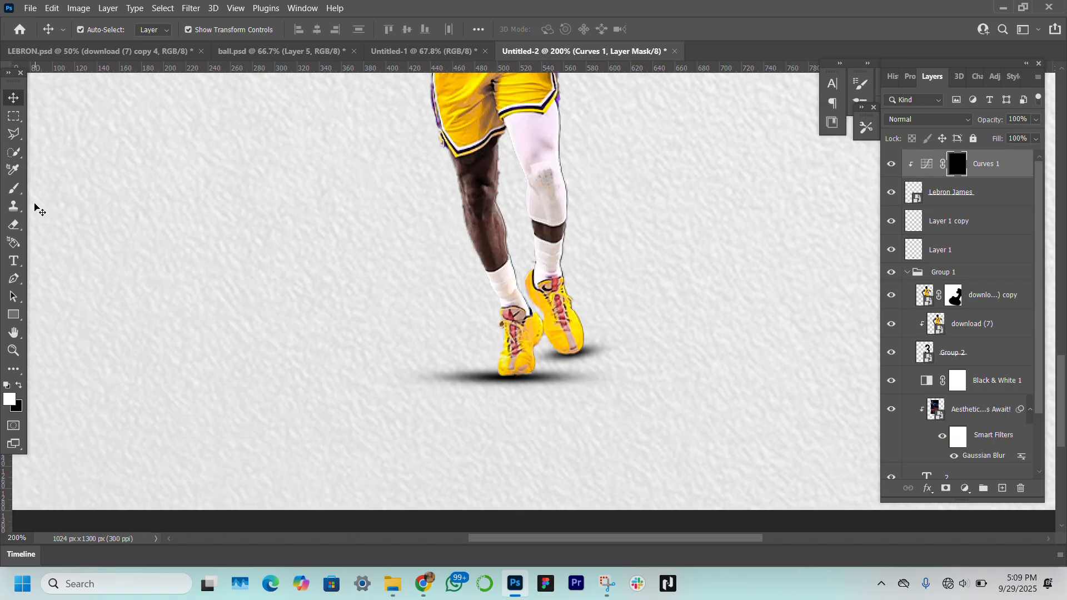
{"action": "left_click", "coordinate": [14, 189]}
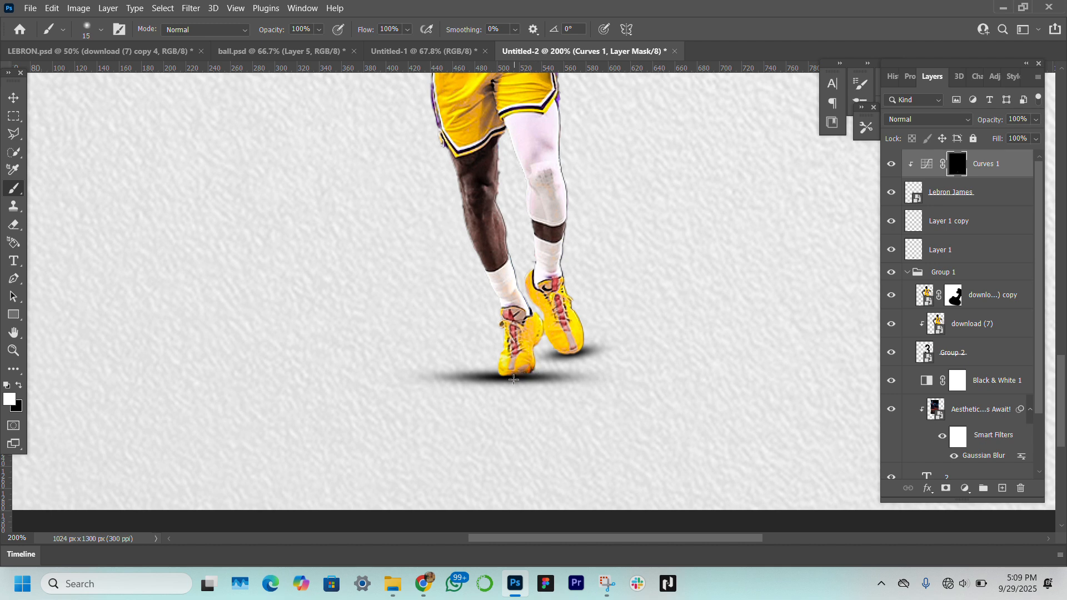
{"action": "left_click_drag", "start_coordinate": [503, 381], "coordinate": [506, 378]}
{"action": "mouse_move", "coordinate": [559, 354]}
{"action": "left_mouse_down"}
{"action": "mouse_move", "coordinate": [574, 358]}
{"action": "mouse_move", "coordinate": [591, 339]}
{"action": "mouse_move", "coordinate": [567, 361]}
{"action": "left_mouse_up"}
{"action": "left_click", "coordinate": [14, 99]}
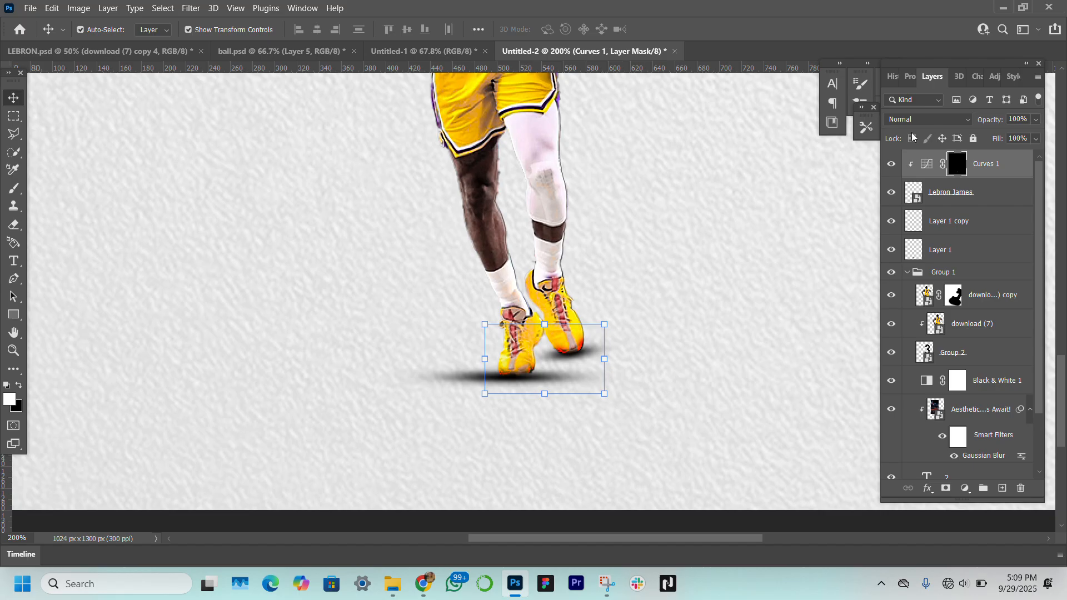
{"action": "left_click", "coordinate": [20, 352]}
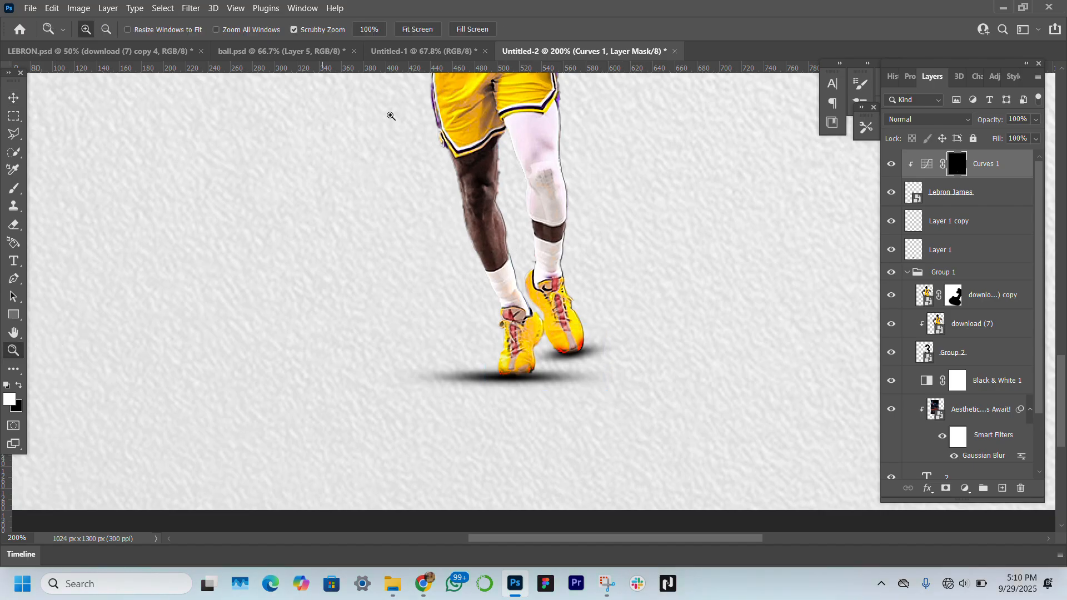
{"action": "left_click", "coordinate": [419, 29]}
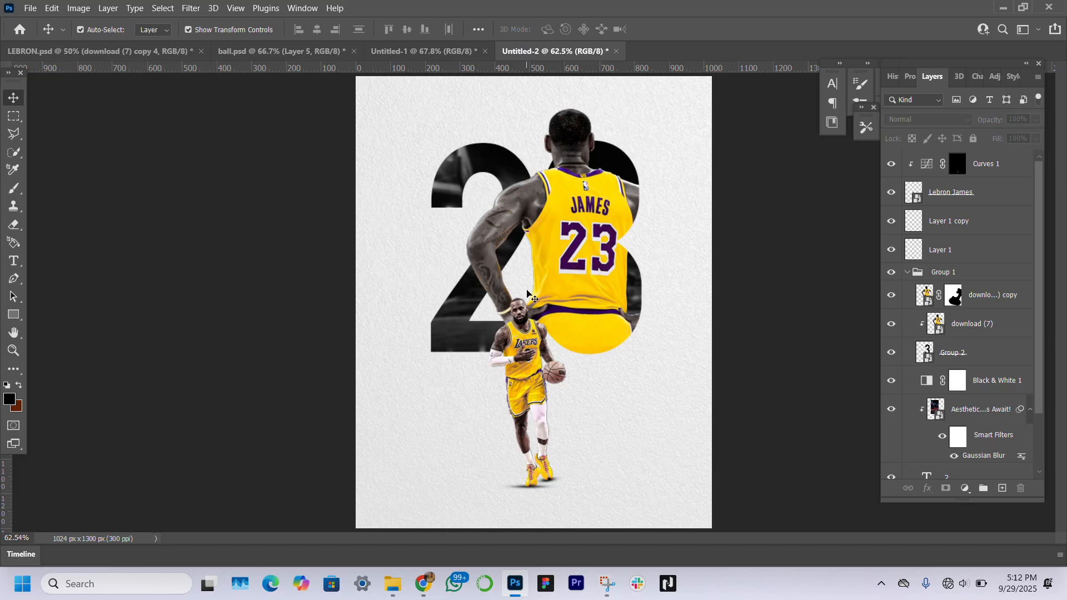
Step: Duplicate the "download (9)" texture layer to the top of the stack with Overlay blending, and hide the copy
{"action": "scroll", "coordinate": [986, 345], "scroll_direction": "down", "scroll_amount": 3}
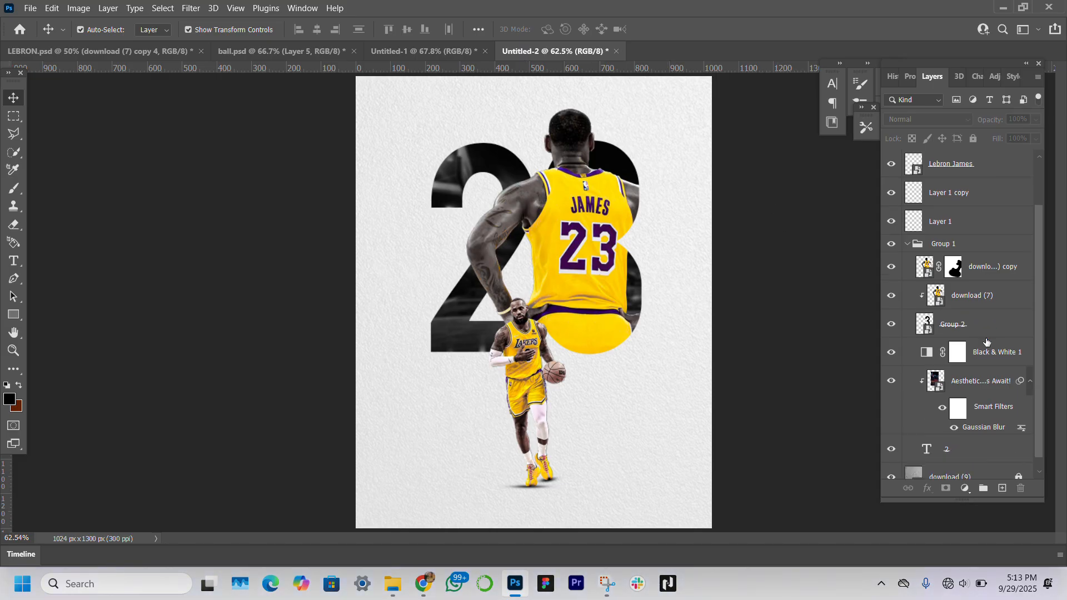
{"action": "left_click", "coordinate": [986, 439]}
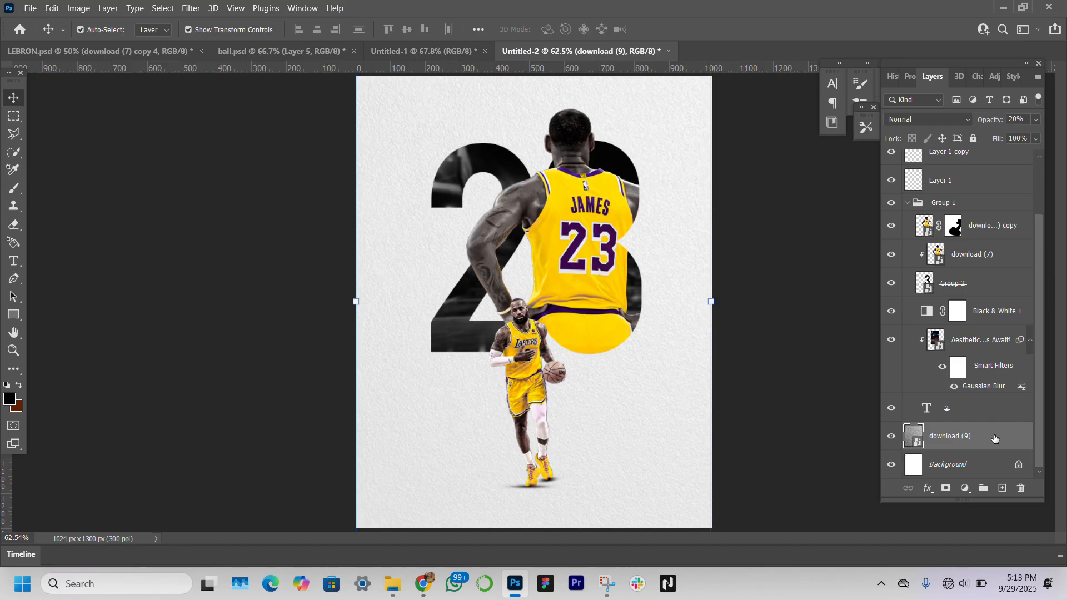
{"action": "scroll", "coordinate": [1000, 266], "scroll_direction": "up", "scroll_amount": 3}
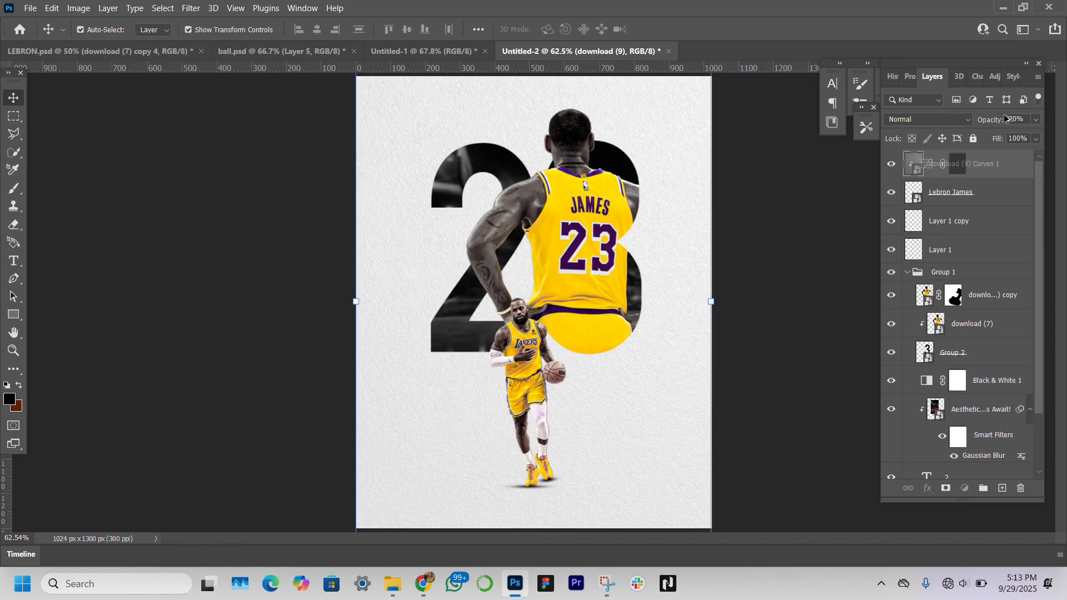
{"action": "key", "text": "ctrl+j"}
{"action": "key", "text": "ctrl+shift+bracketright"}
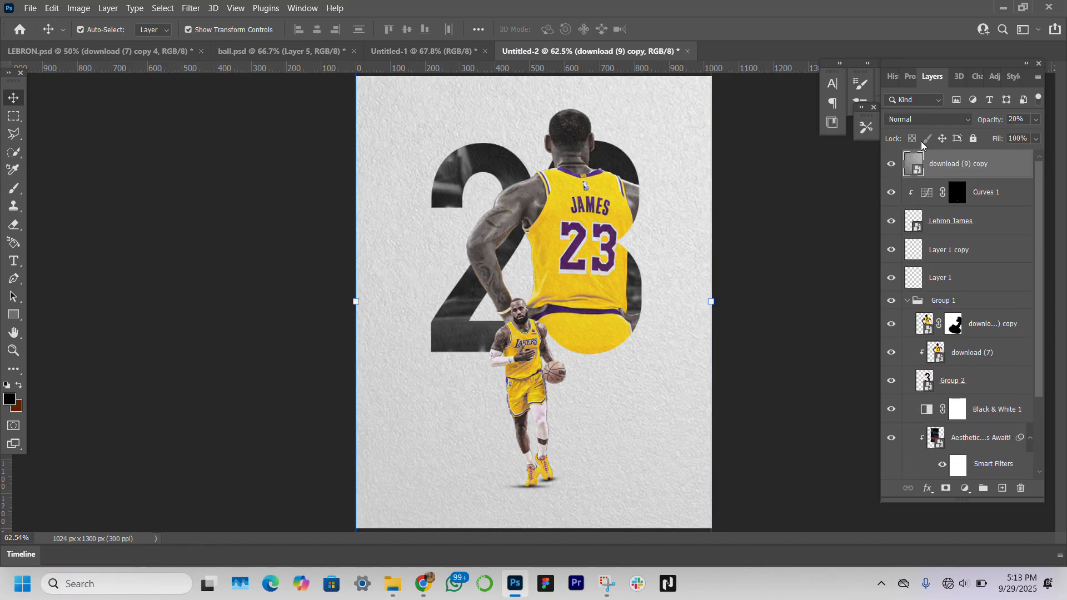
{"action": "left_click", "coordinate": [944, 120]}
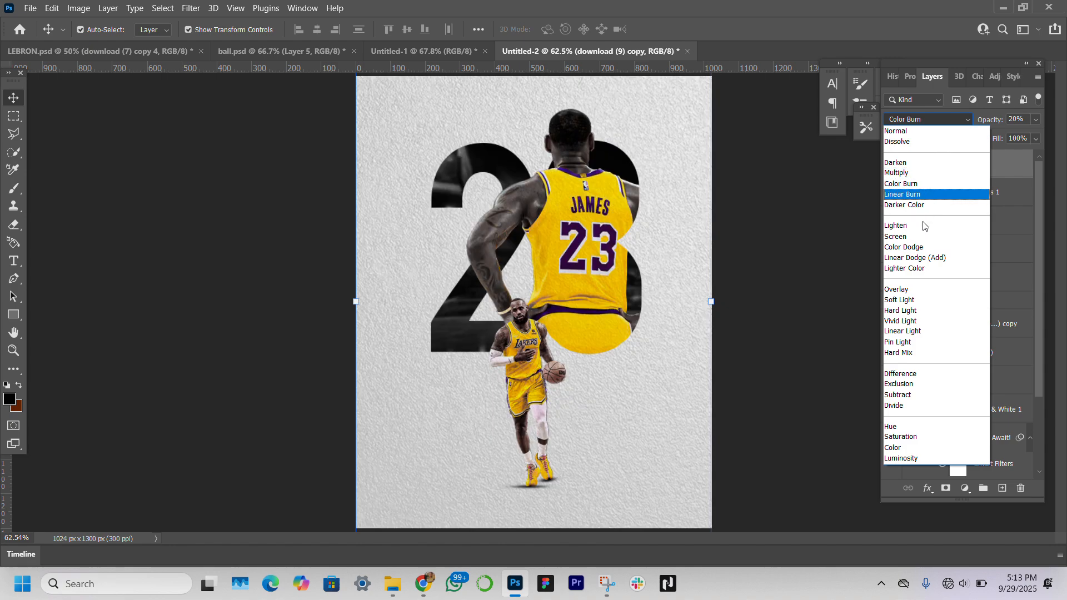
{"action": "left_click", "coordinate": [924, 290]}
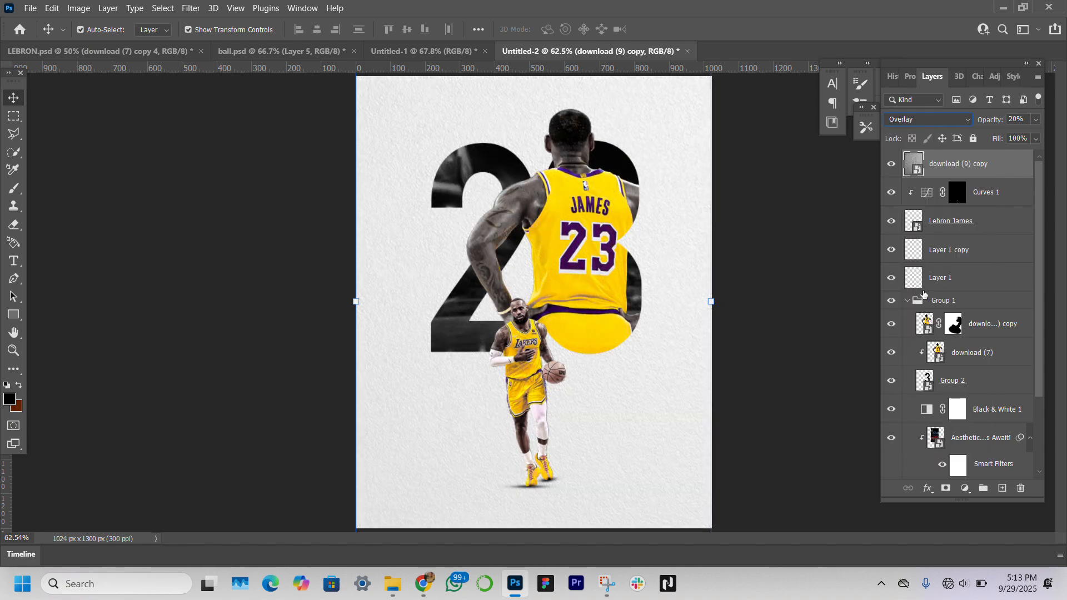
{"action": "left_click", "coordinate": [889, 164]}
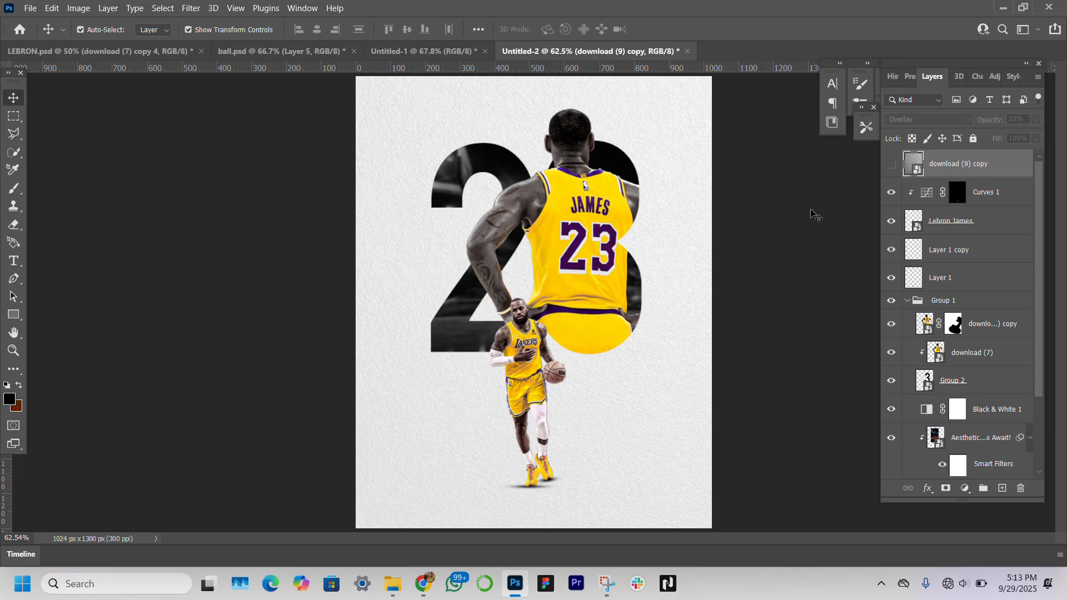
Step: Scale the "23" group, the dribbling player, his Curves layer and both shadows together to 88.01% and shift them slightly down
{"action": "scroll", "coordinate": [1005, 306], "scroll_direction": "down", "scroll_amount": 2}
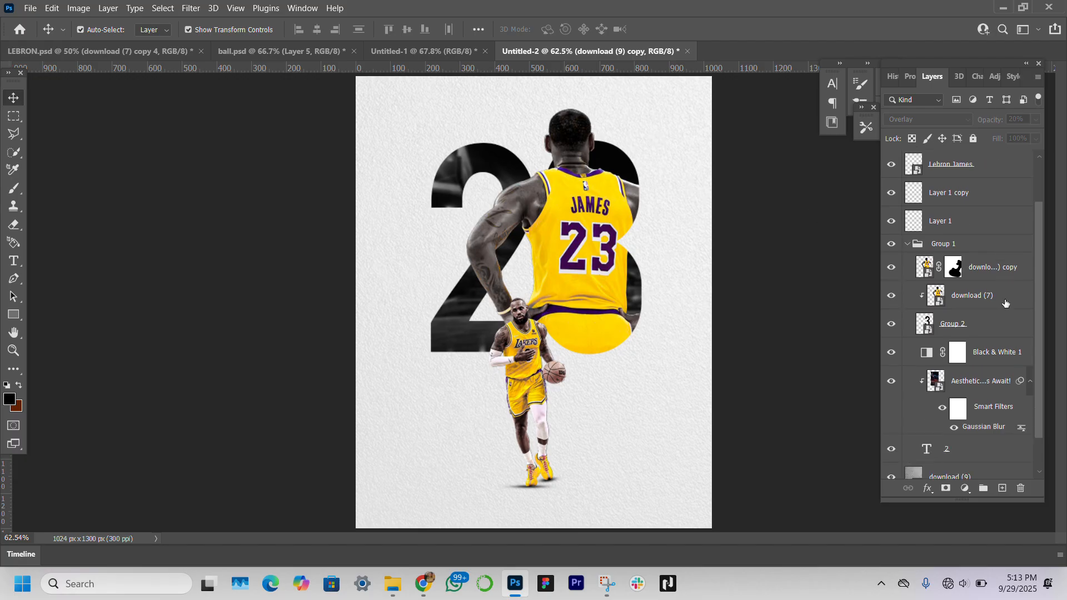
{"action": "left_click", "coordinate": [907, 245]}
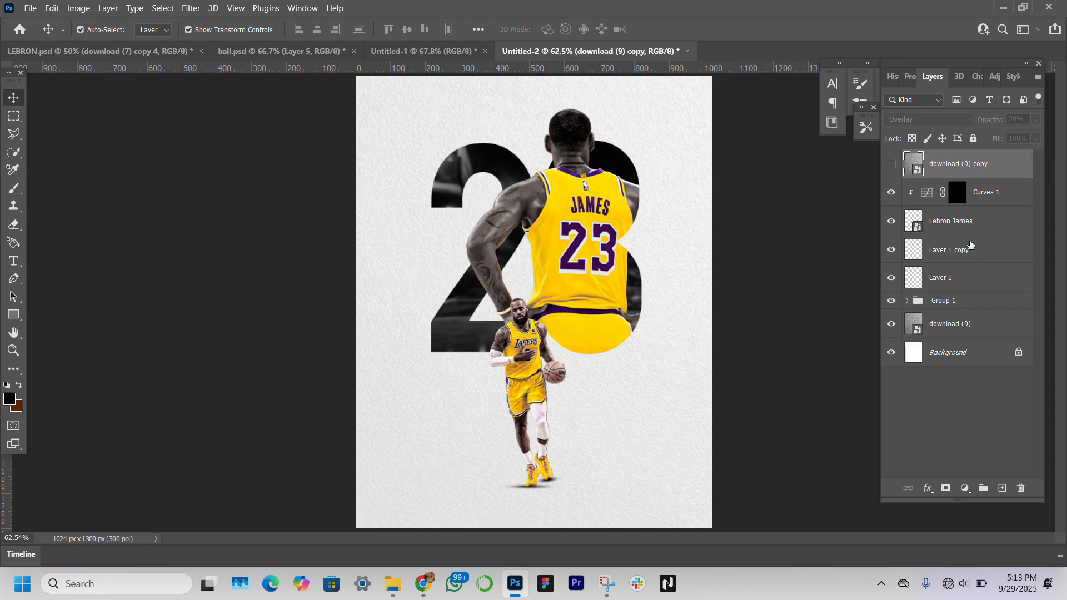
{"action": "left_click", "coordinate": [1003, 200]}
{"action": "left_click", "coordinate": [981, 306], "text": "shift"}
{"action": "key", "text": "ctrl+t"}
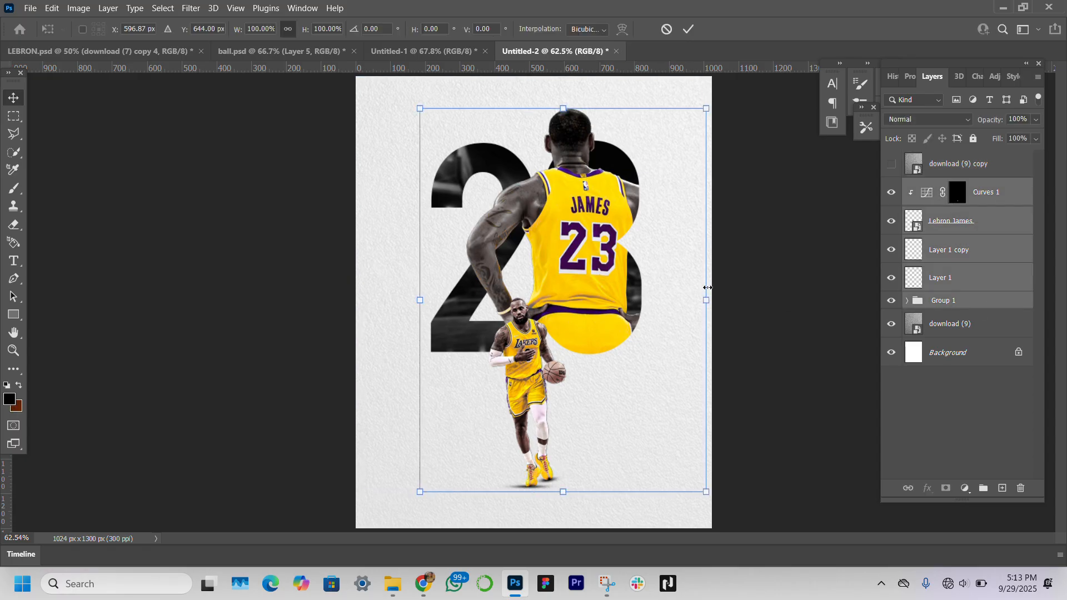
{"action": "left_click_drag", "start_coordinate": [707, 288], "coordinate": [671, 283]}
{"action": "left_click_drag", "start_coordinate": [568, 240], "coordinate": [569, 253]}
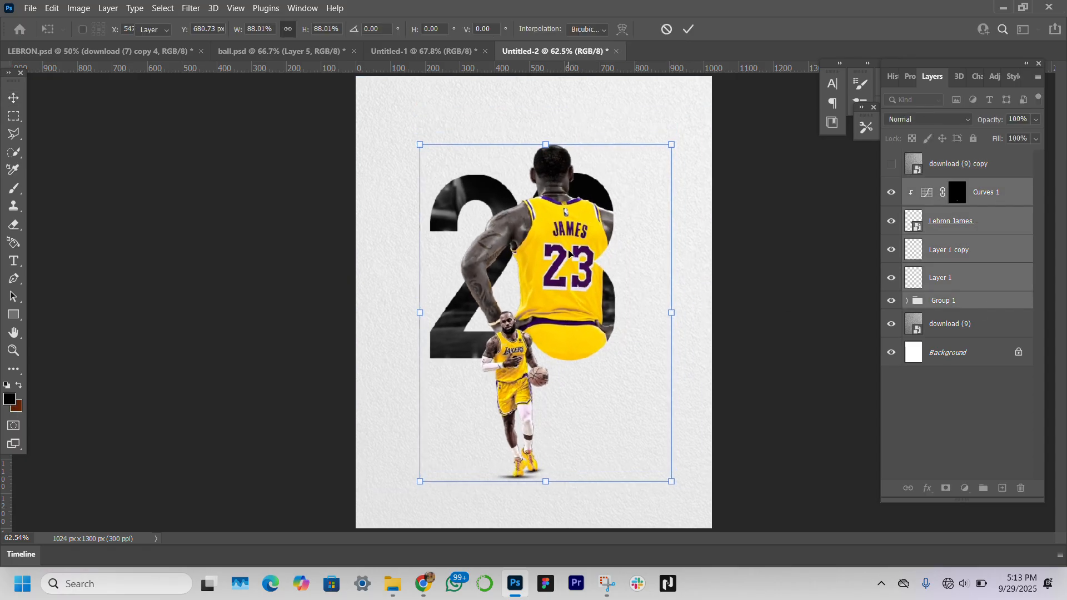
{"action": "key", "text": "Return"}
Step: Add the title text "LEBRON JAMES" above the large "23" and scale it up to 674.35%
{"action": "key", "text": "t"}
{"action": "left_click", "coordinate": [449, 125]}
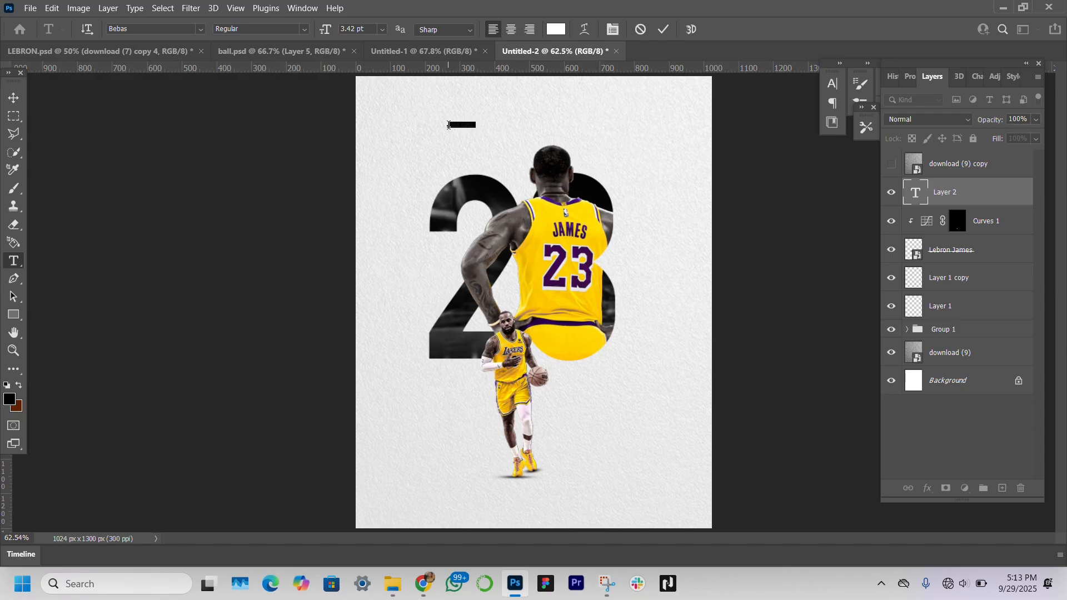
{"action": "key", "text": "BackSpace"}
{"action": "left_click", "coordinate": [14, 98]}
{"action": "key", "text": "ctrl+t"}
{"action": "left_click_drag", "start_coordinate": [476, 124], "coordinate": [532, 121]}
{"action": "left_click_drag", "start_coordinate": [584, 148], "coordinate": [583, 132]}
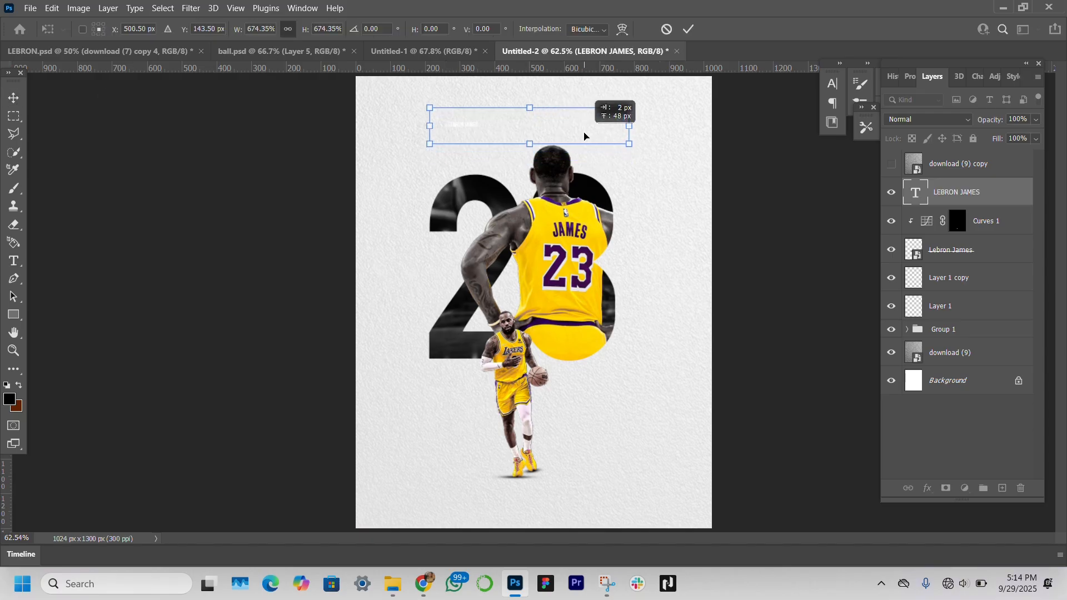
Step: Change the "LEBRON JAMES" title's font to Mouzambik Demo
{"action": "left_click", "coordinate": [909, 77]}
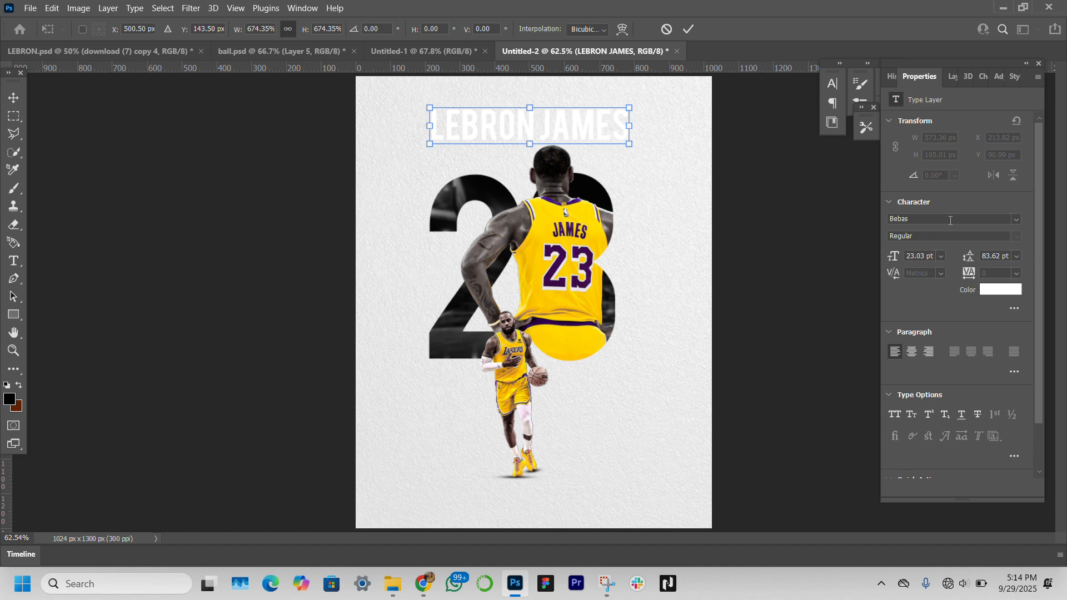
{"action": "left_click", "coordinate": [950, 219]}
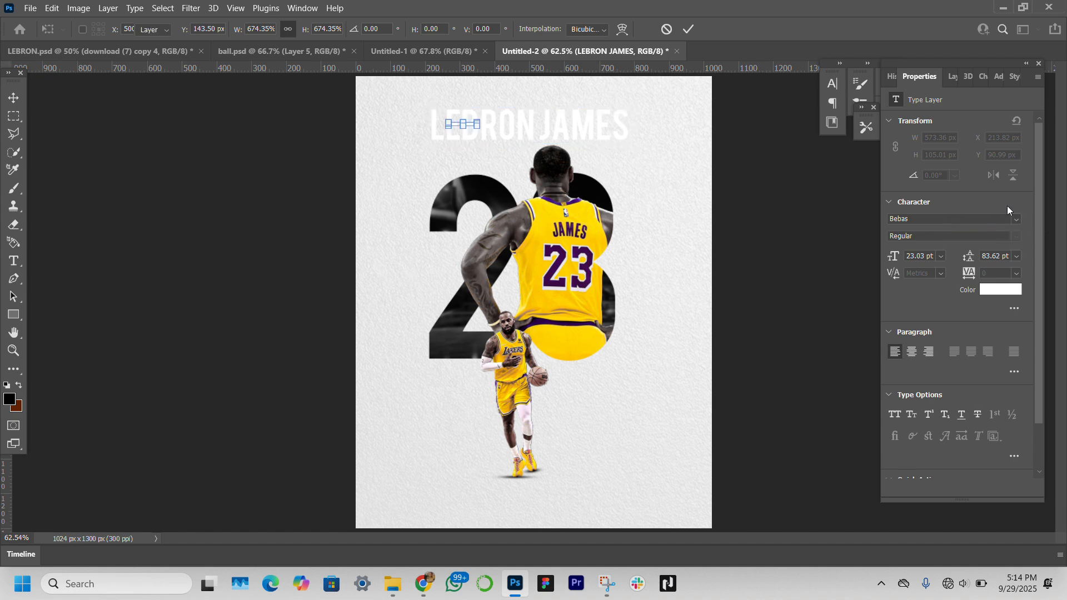
{"action": "type", "text": "MOU"}
{"action": "key", "text": "Return"}
Step: Colour the title black, set its tracking to 260 and position it centred above the player's head
{"action": "left_click", "coordinate": [998, 292]}
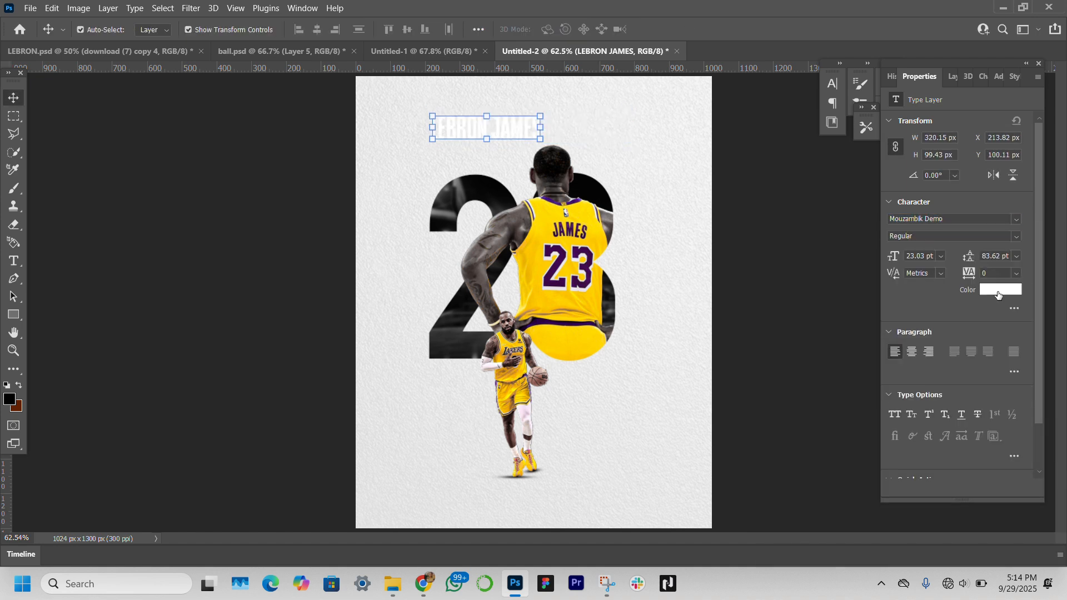
{"action": "left_click_drag", "start_coordinate": [850, 236], "coordinate": [926, 304]}
{"action": "key", "text": "Return"}
{"action": "left_click_drag", "start_coordinate": [968, 273], "coordinate": [975, 273]}
{"action": "left_click_drag", "start_coordinate": [598, 128], "coordinate": [594, 121]}
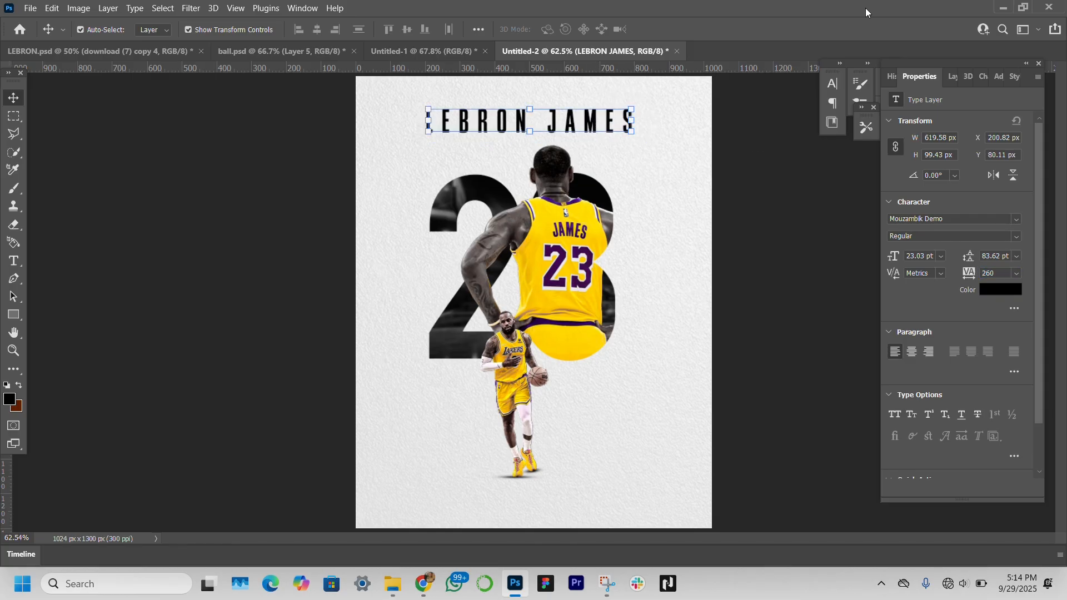
Step: Enlarge the "23" group, the dribbling player, his Curves layer and both shadows together, extending them toward the poster's lower edge
{"action": "left_click", "coordinate": [950, 75]}
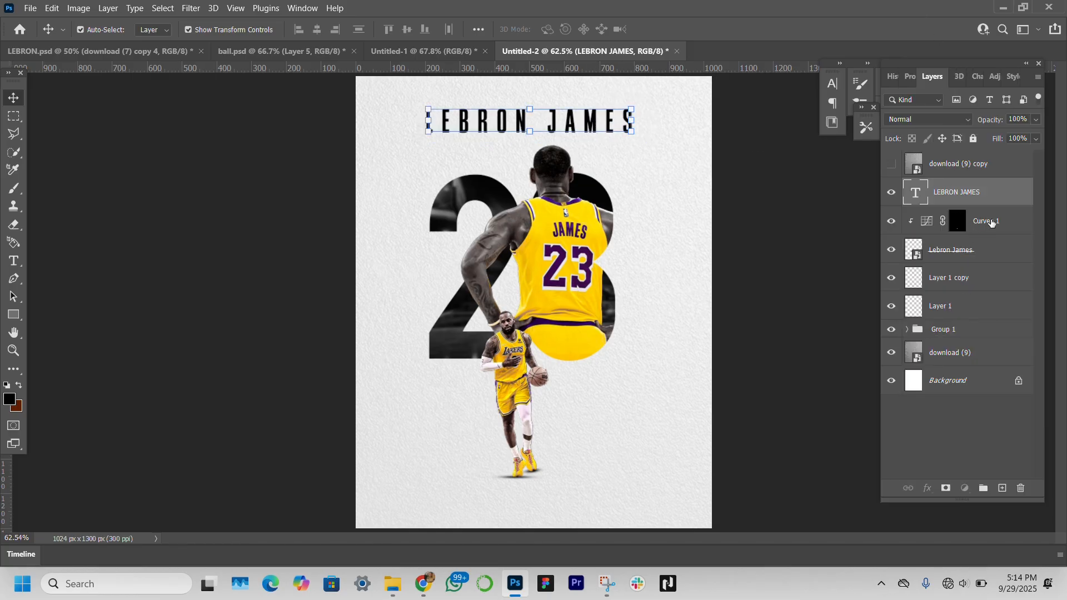
{"action": "left_click", "coordinate": [992, 222]}
{"action": "left_click", "coordinate": [987, 330], "text": "shift"}
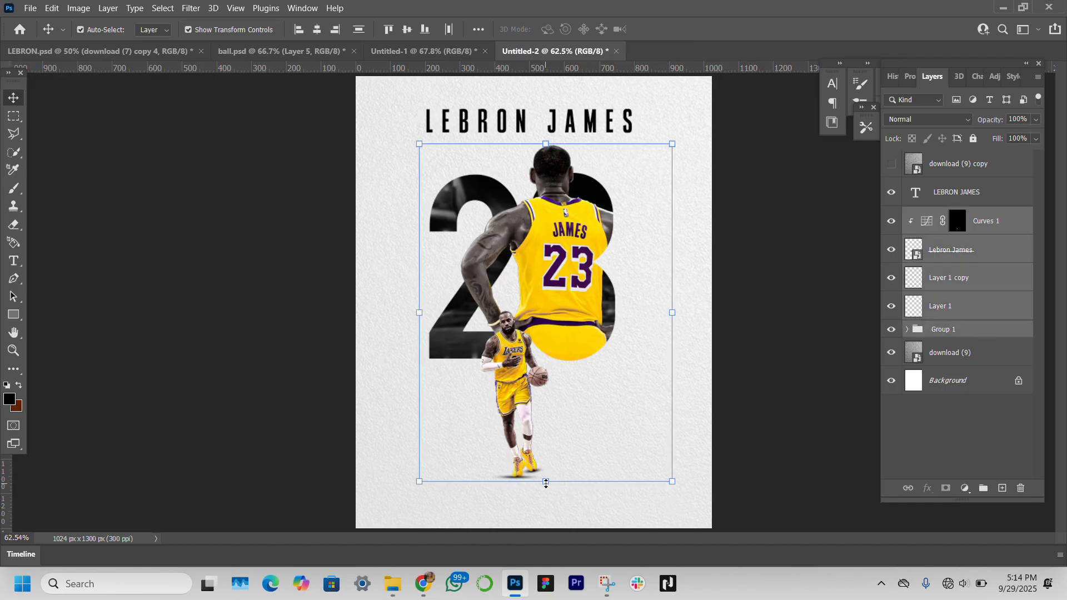
{"action": "left_click_drag", "start_coordinate": [545, 483], "coordinate": [512, 514]}
{"action": "left_click", "coordinate": [739, 469]}
Step: Nudge the "Layer 1" ground shadow slightly down and right beneath the dribbling player's front shoe
{"action": "left_click", "coordinate": [516, 508]}
{"action": "key", "text": "Return"}
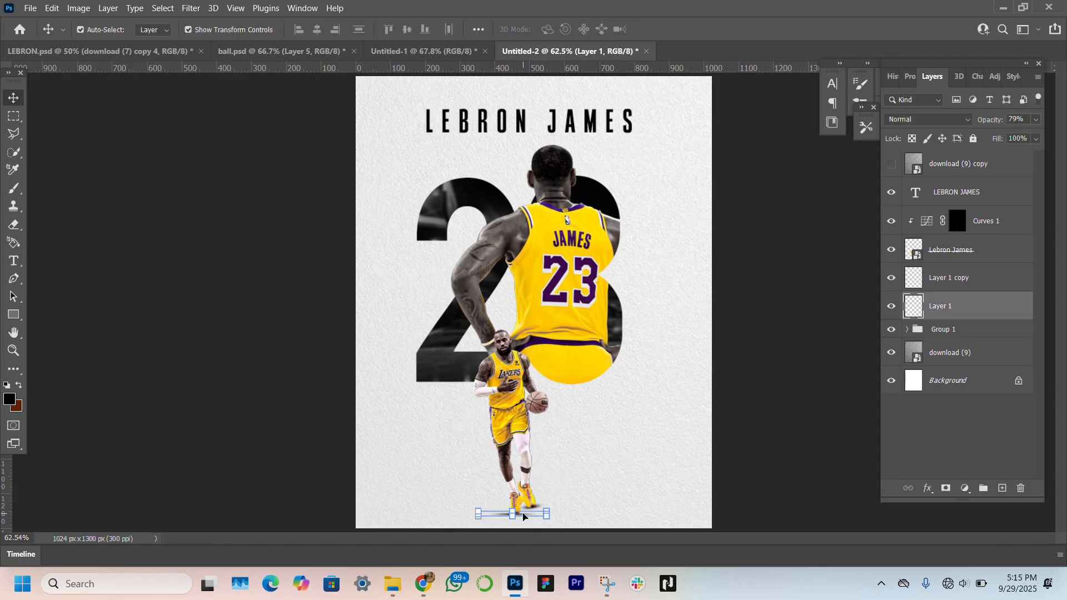
{"action": "key", "text": "Down"}
{"action": "key", "text": "Down"}
{"action": "key", "text": "Right"}
Step: Shift the layers from "Curves 1" down to "Group 1" together slightly right, leaving the title in place
{"action": "left_click", "coordinate": [616, 116]}
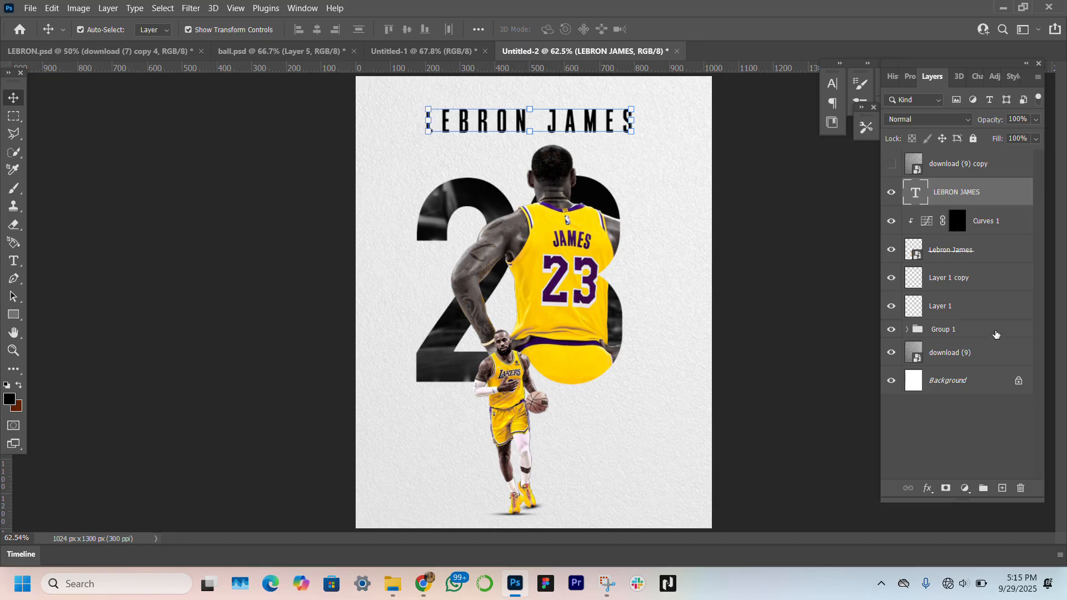
{"action": "left_click", "coordinate": [995, 334]}
{"action": "left_click", "coordinate": [1005, 220]}
{"action": "left_click", "coordinate": [990, 337]}
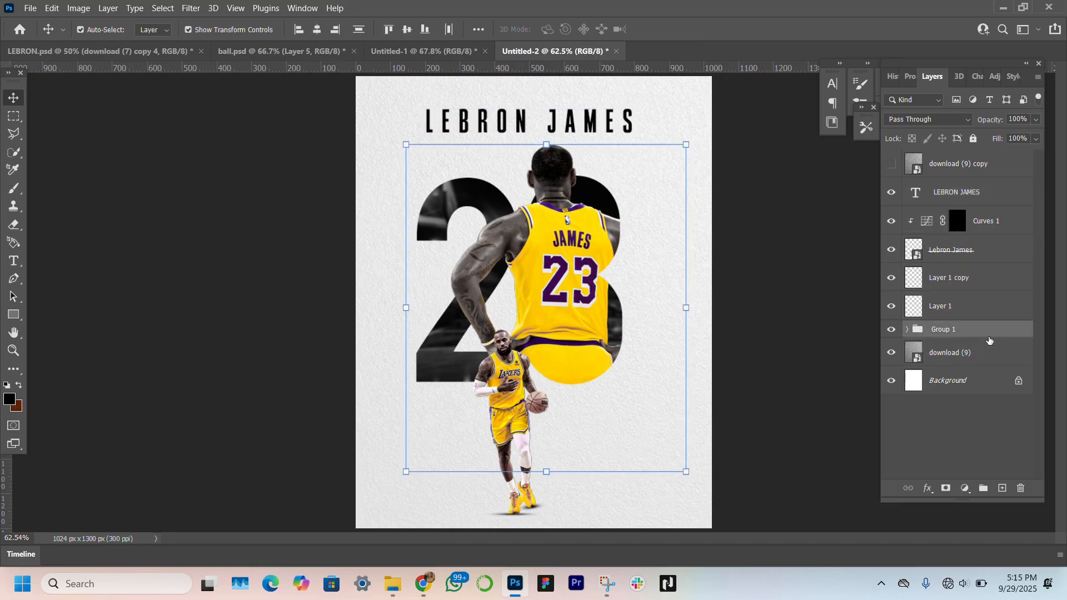
Step: Show the "download (9) copy" texture overlay and stamp all visible layers into a new layer above it
{"action": "left_click", "coordinate": [891, 165]}
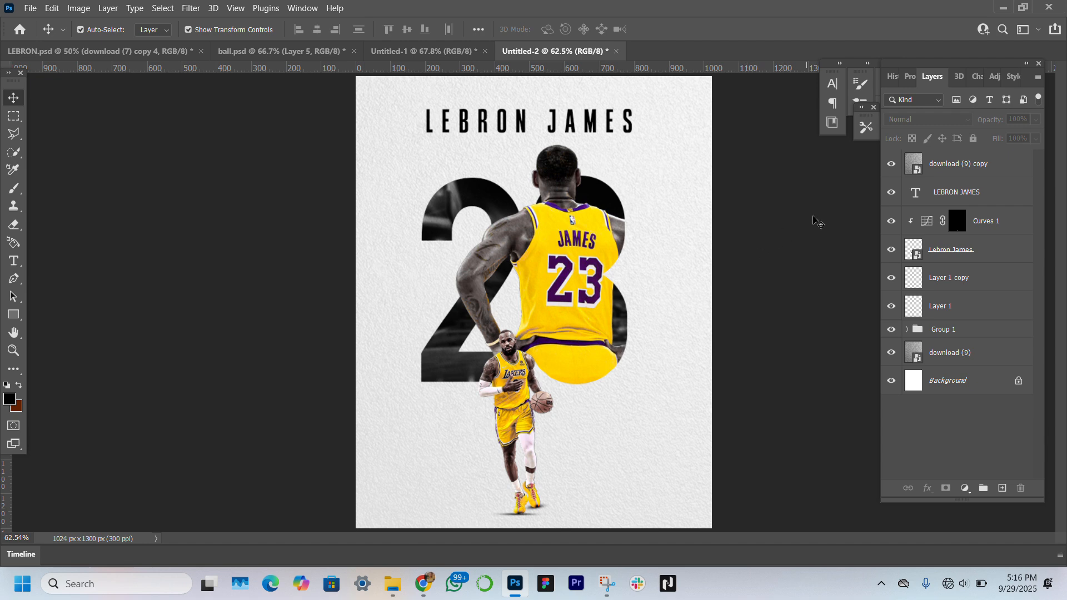
{"action": "left_click", "coordinate": [964, 168]}
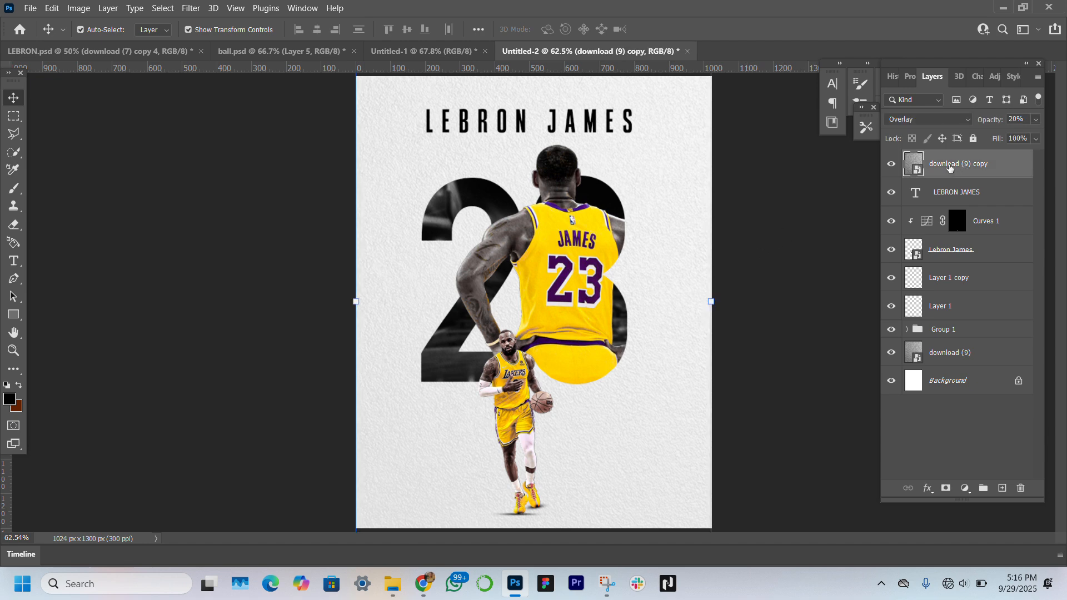
{"action": "key", "text": "ctrl+shift+alt+e"}
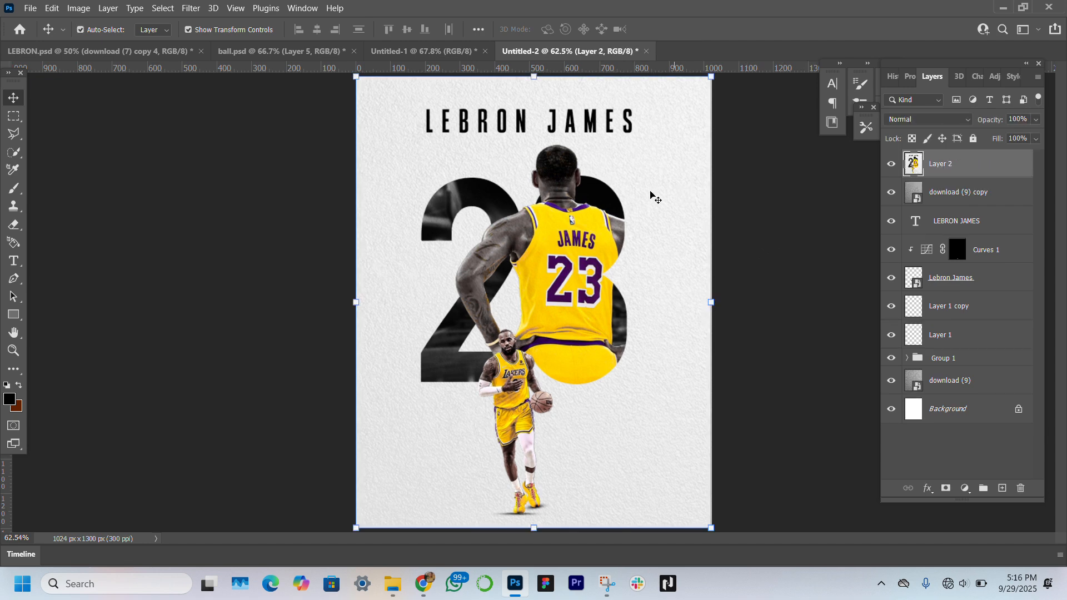
Step: Apply a Camera Raw filter to the merged layer: contrast +11, highlights +13, shadows +1, whites -32, texture +29, clarity +14, dehaze +13, vibrance +15
{"action": "left_click", "coordinate": [191, 7]}
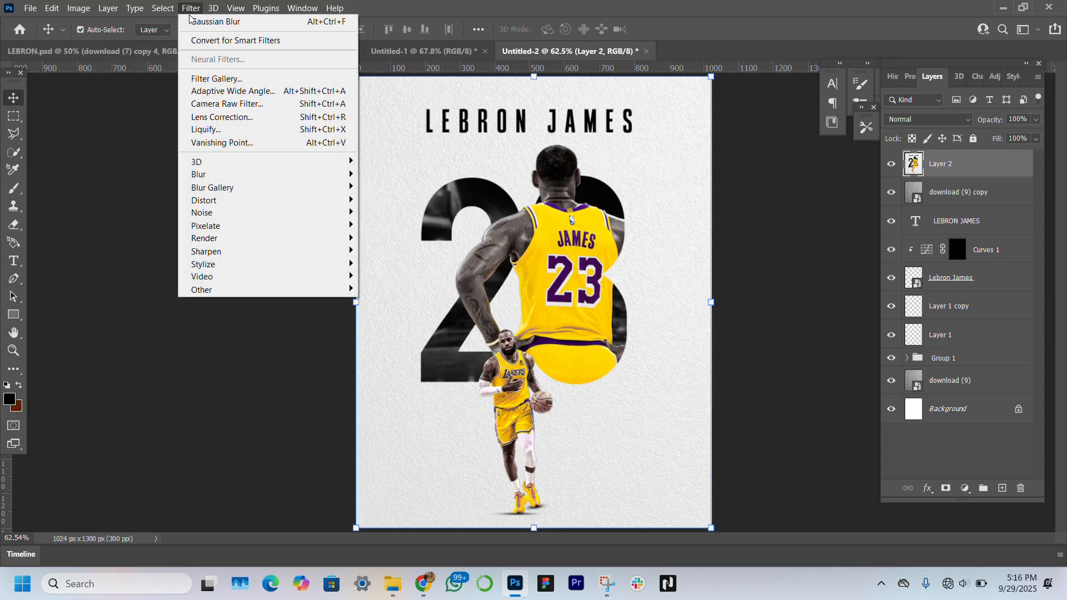
{"action": "left_click", "coordinate": [325, 105]}
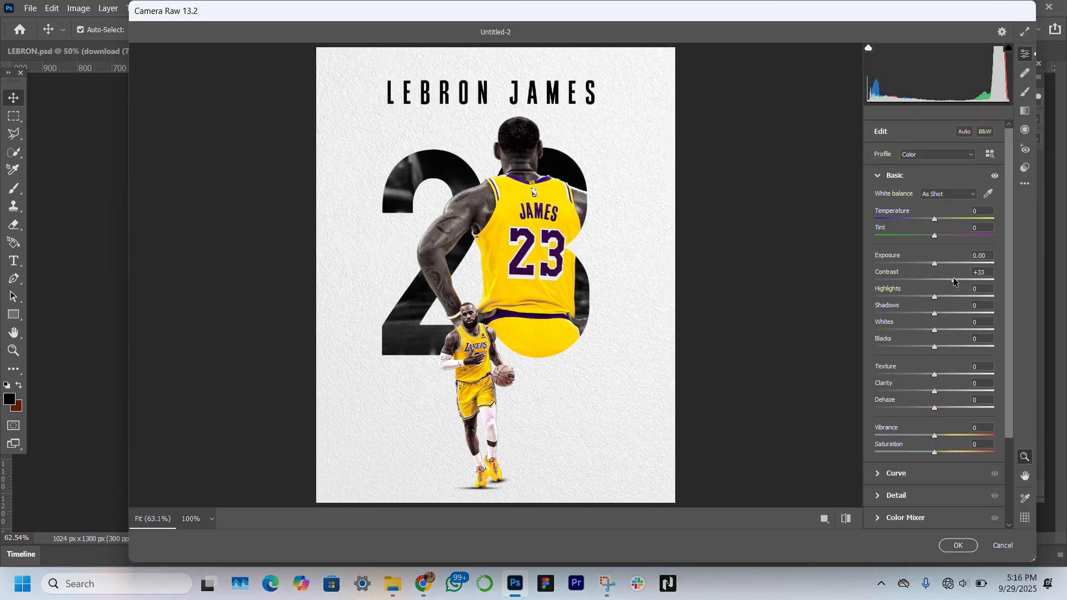
{"action": "left_click_drag", "start_coordinate": [952, 278], "coordinate": [942, 297]}
{"action": "left_click", "coordinate": [934, 313]}
{"action": "left_click", "coordinate": [916, 329]}
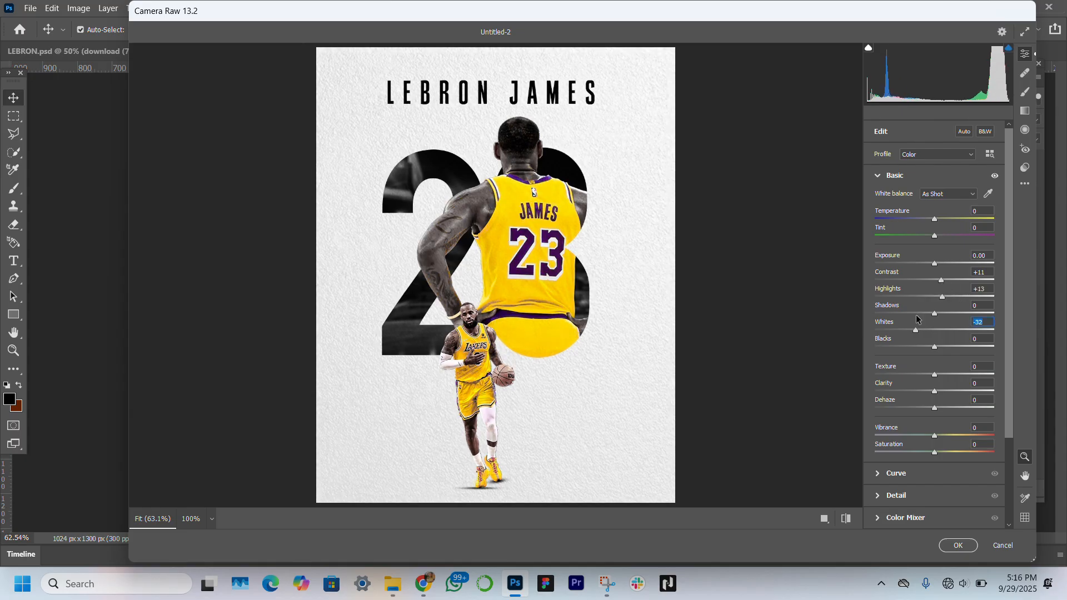
{"action": "scroll", "coordinate": [945, 411], "scroll_direction": "down", "scroll_amount": 3}
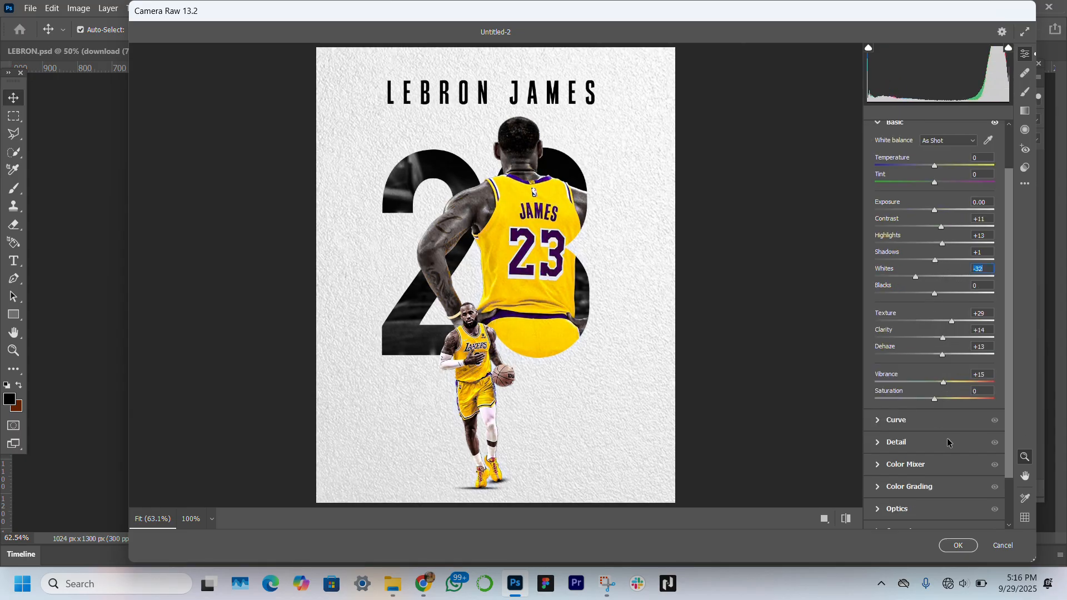
{"action": "left_click", "coordinate": [956, 546]}
Step: Apply a second Camera Raw filter to the merged layer with a slightly cooler temperature and a tint shifted toward magenta
{"action": "left_click", "coordinate": [190, 7]}
{"action": "left_click", "coordinate": [297, 111]}
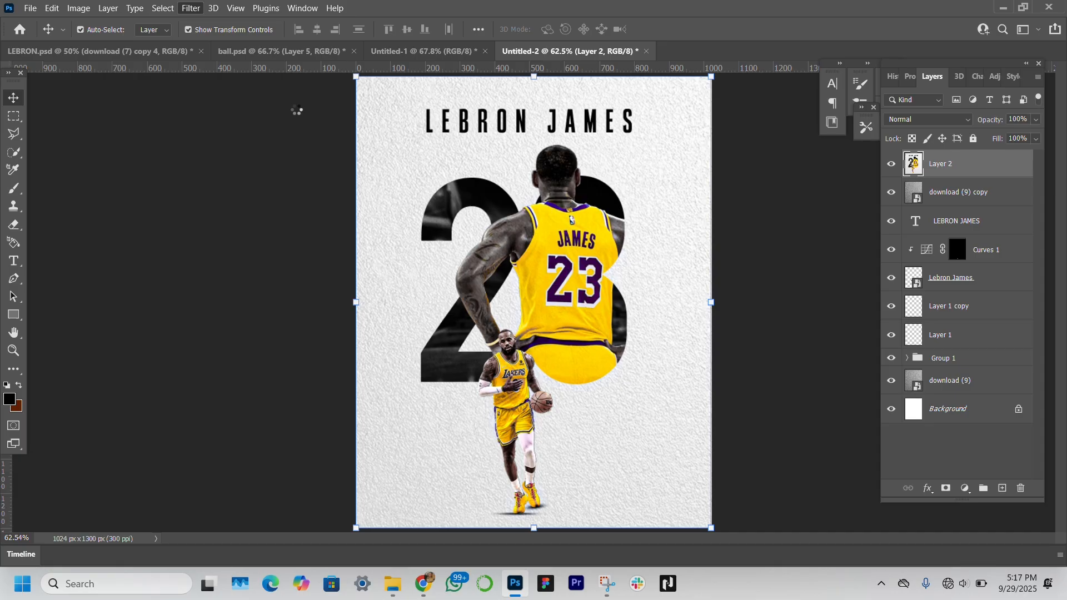
{"action": "left_click_drag", "start_coordinate": [933, 218], "coordinate": [938, 234]}
{"action": "left_click", "coordinate": [956, 546]}
{"action": "left_click", "coordinate": [839, 426]}
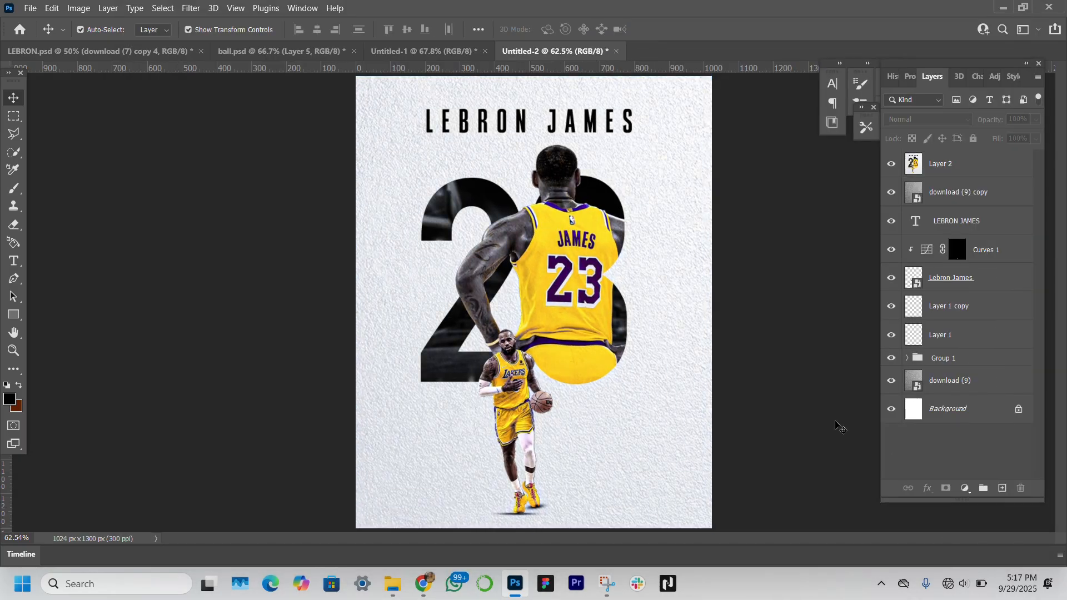